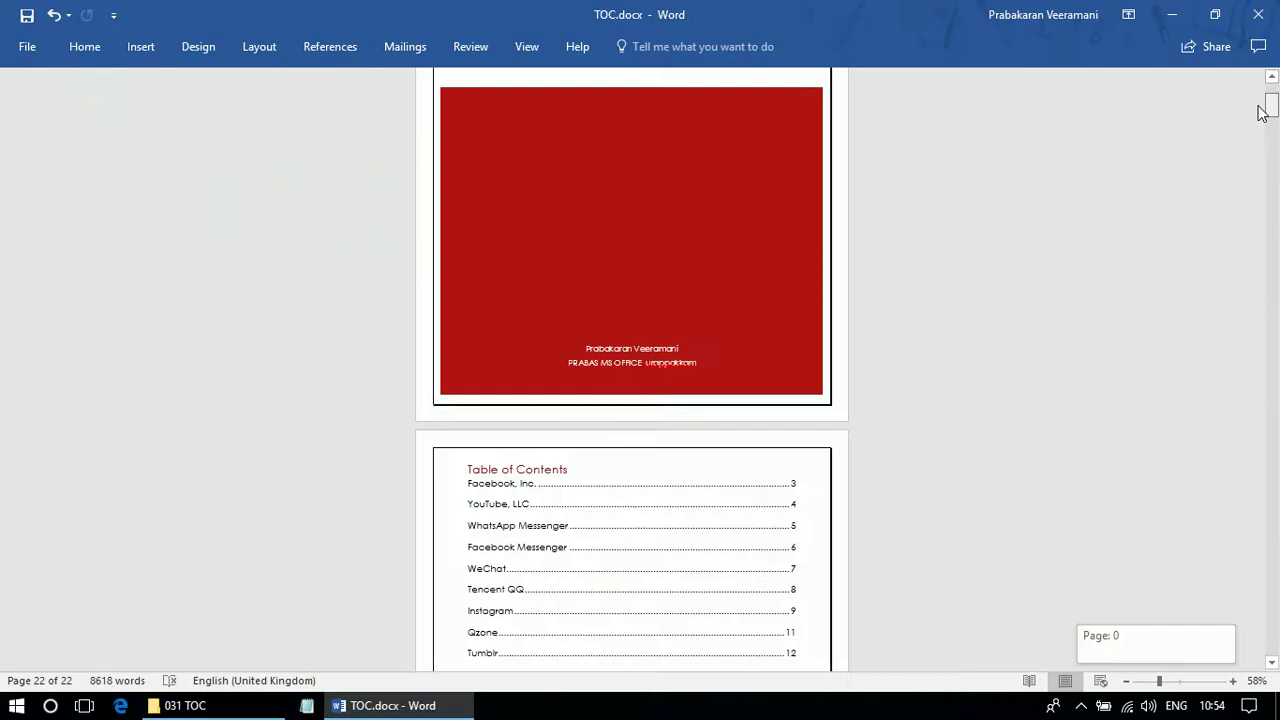
Scroll TOC.docx to the top of its red SOCIAL MEDIA cover page.
{"action": "left_click_drag", "start_coordinate": [1266, 106], "coordinate": [1266, 94]}
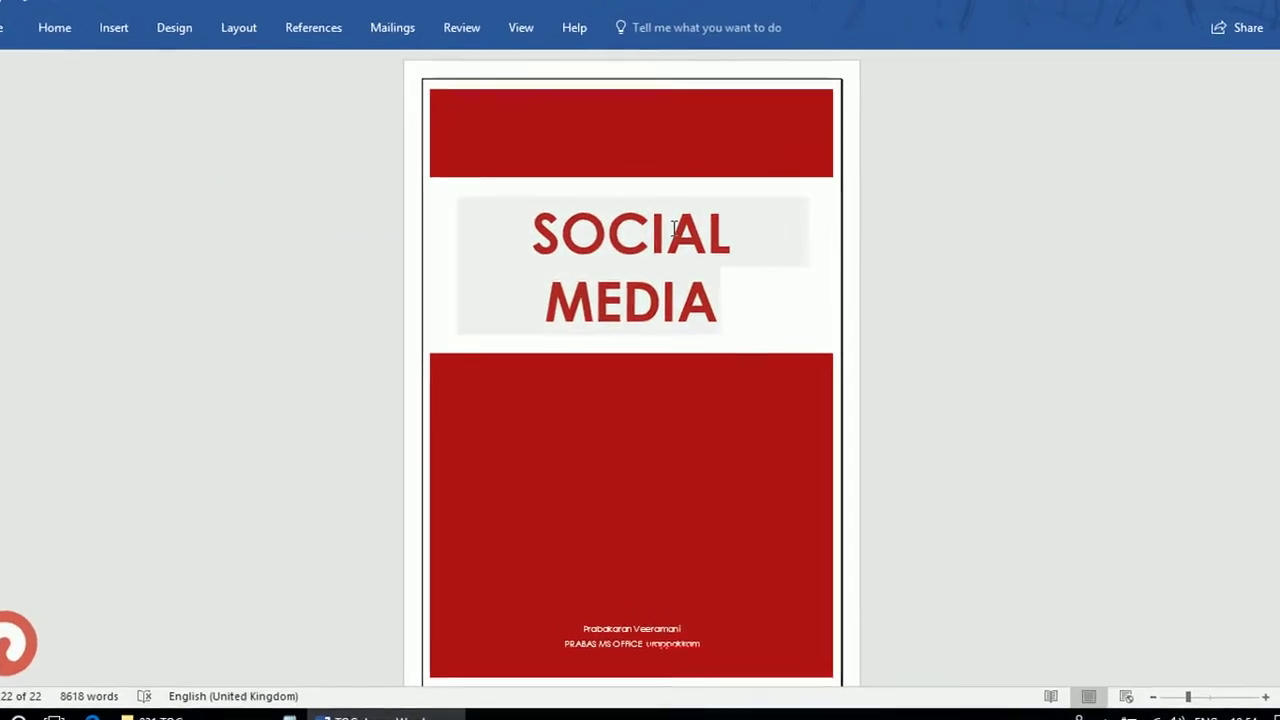
{"action": "scroll", "coordinate": [651, 278], "scroll_direction": "down", "scroll_amount": 2}
{"action": "scroll", "coordinate": [651, 277], "scroll_direction": "down", "scroll_amount": 2}
{"action": "scroll", "coordinate": [646, 274], "scroll_direction": "down", "scroll_amount": 2}
{"action": "scroll", "coordinate": [646, 268], "scroll_direction": "down", "scroll_amount": 1}
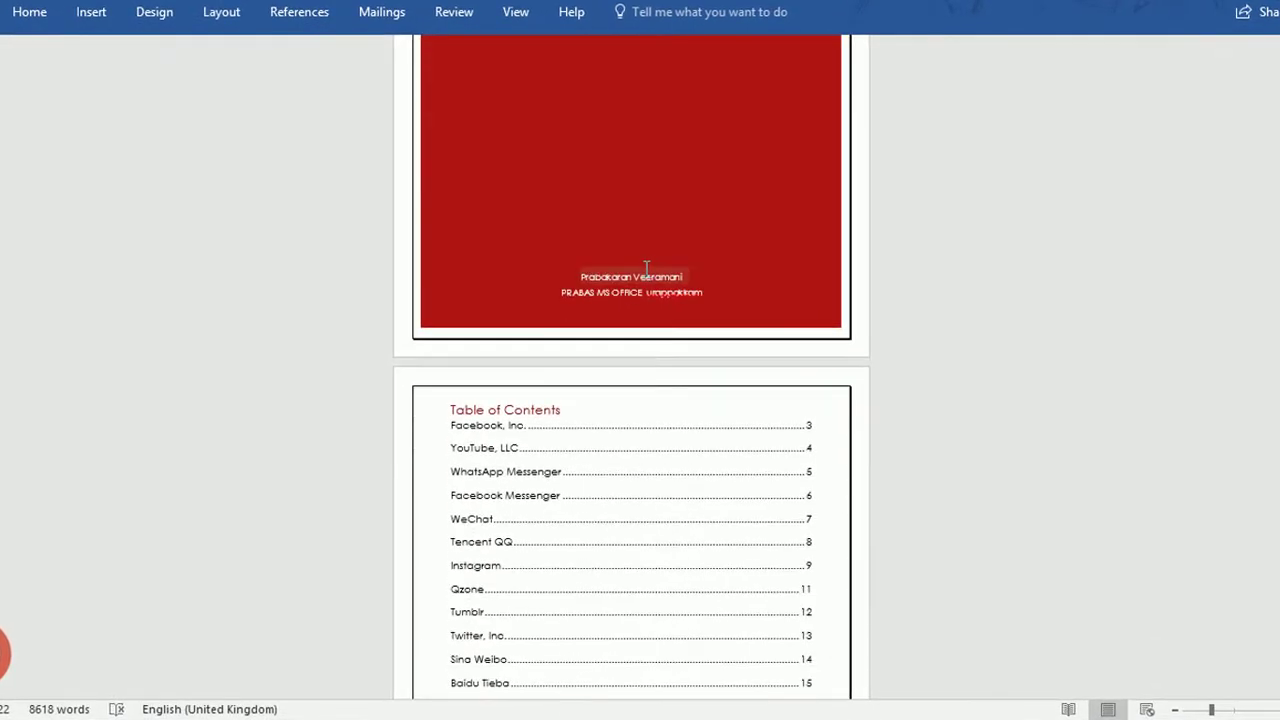
{"action": "scroll", "coordinate": [646, 270], "scroll_direction": "up", "scroll_amount": 4}
{"action": "scroll", "coordinate": [640, 268], "scroll_direction": "up", "scroll_amount": 2}
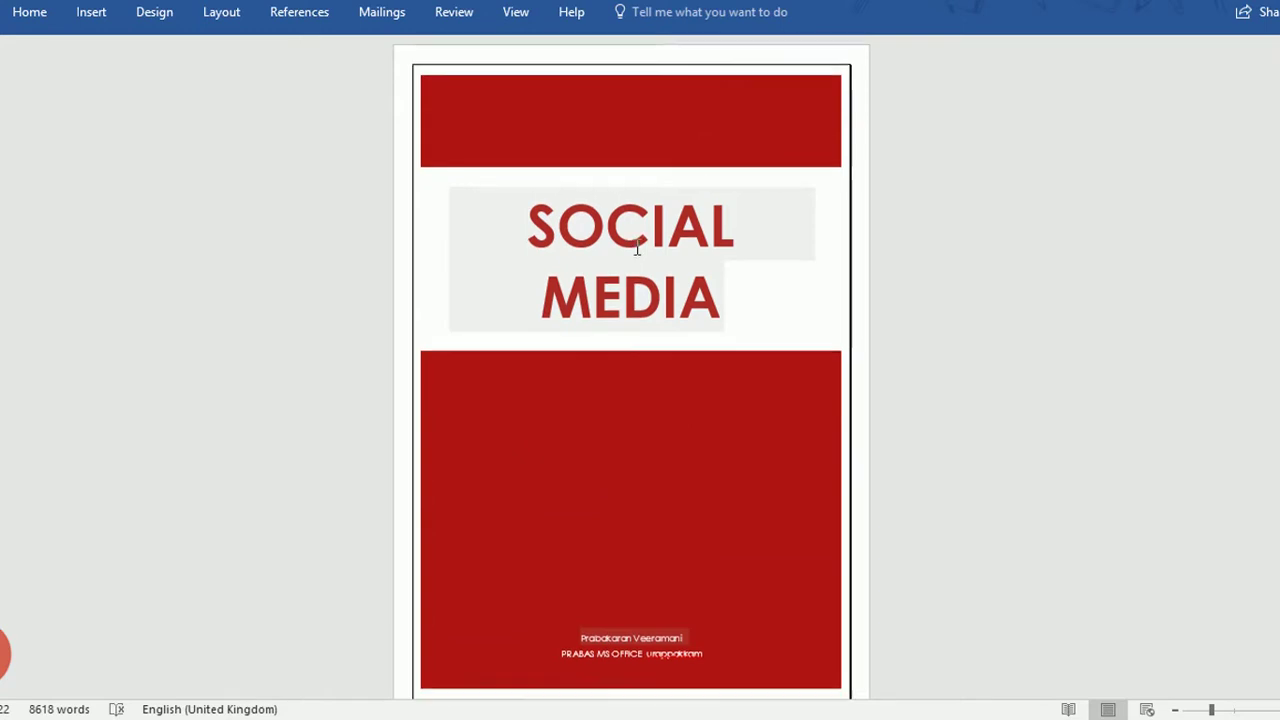
{"action": "scroll", "coordinate": [634, 252], "scroll_direction": "down", "scroll_amount": 2}
{"action": "scroll", "coordinate": [637, 250], "scroll_direction": "down", "scroll_amount": 2}
{"action": "scroll", "coordinate": [640, 252], "scroll_direction": "down", "scroll_amount": 3}
{"action": "scroll", "coordinate": [642, 254], "scroll_direction": "down", "scroll_amount": 2}
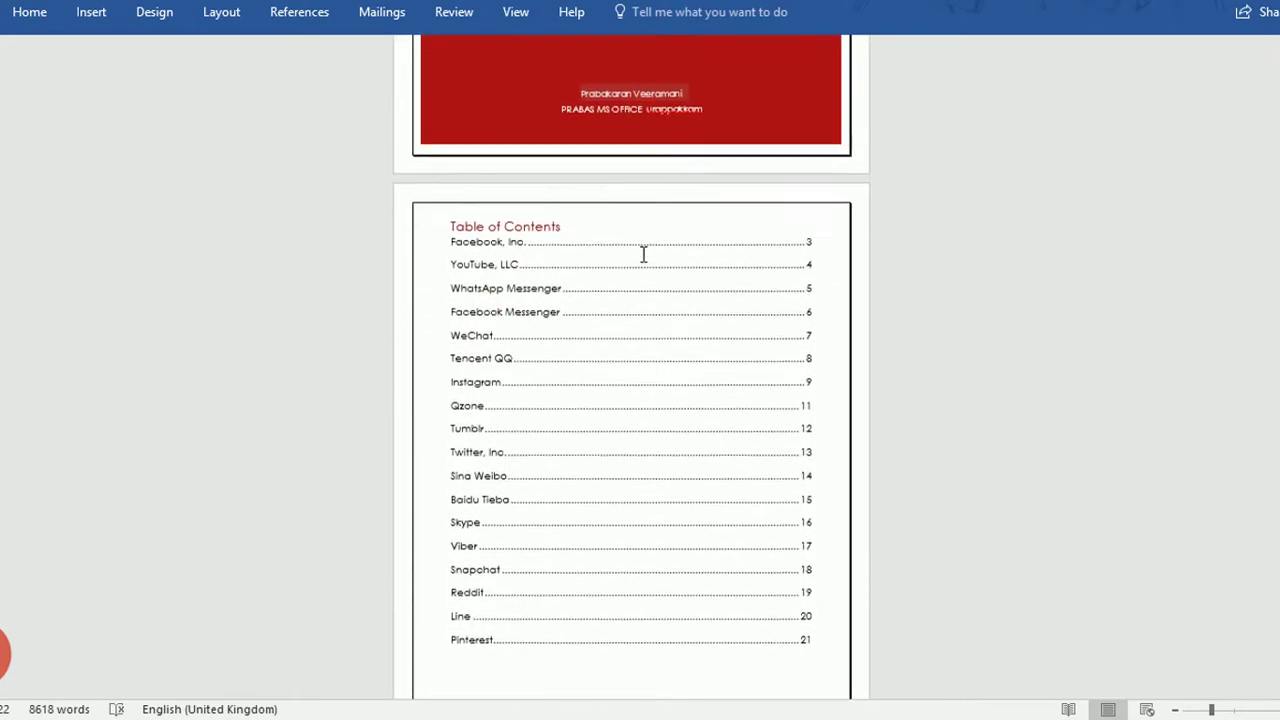
{"action": "scroll", "coordinate": [645, 257], "scroll_direction": "down", "scroll_amount": 2}
{"action": "left_click", "coordinate": [648, 260]}
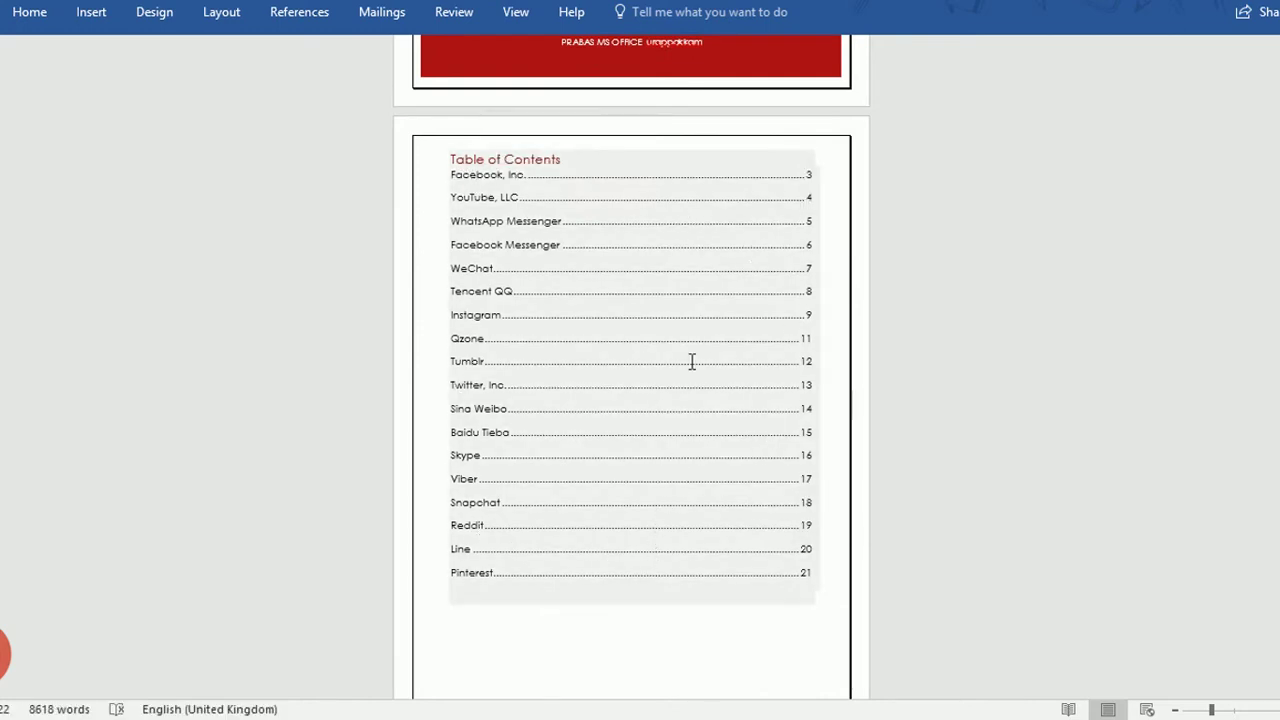
{"action": "left_click", "coordinate": [452, 175]}
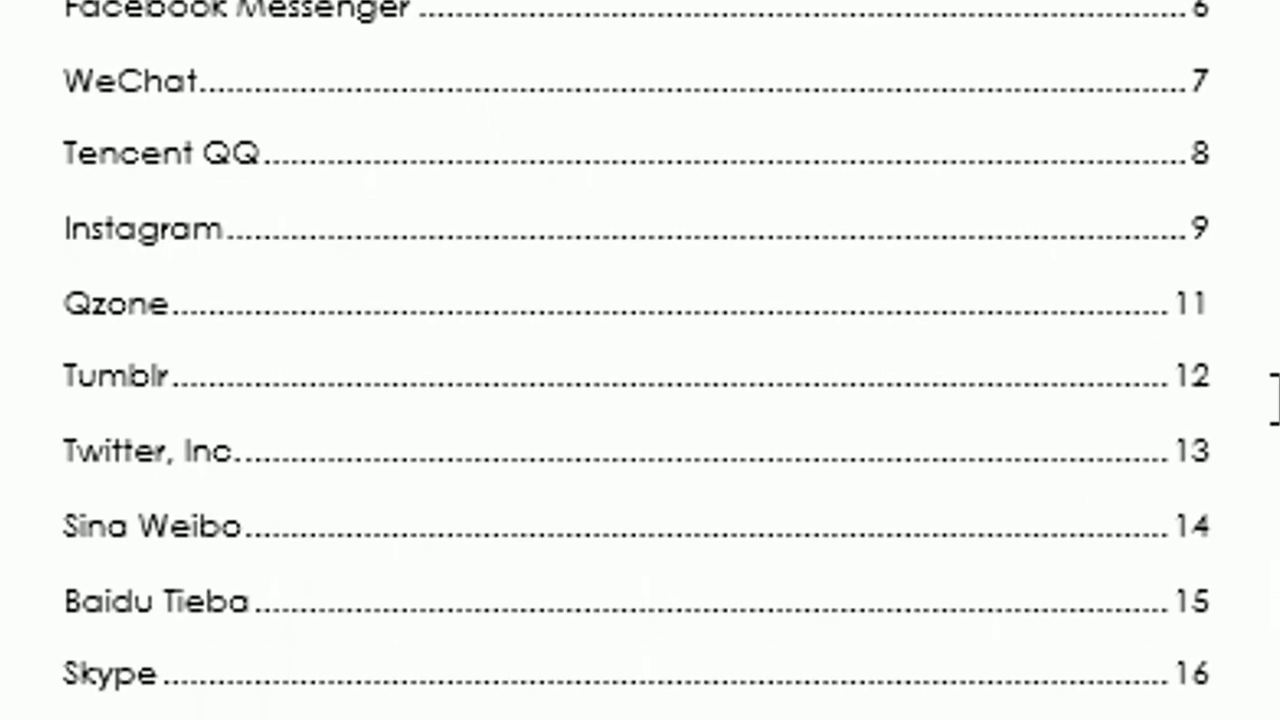
Place the cursor in the Table of Contents and test its Skype entry link.
{"action": "left_click", "coordinate": [971, 457]}
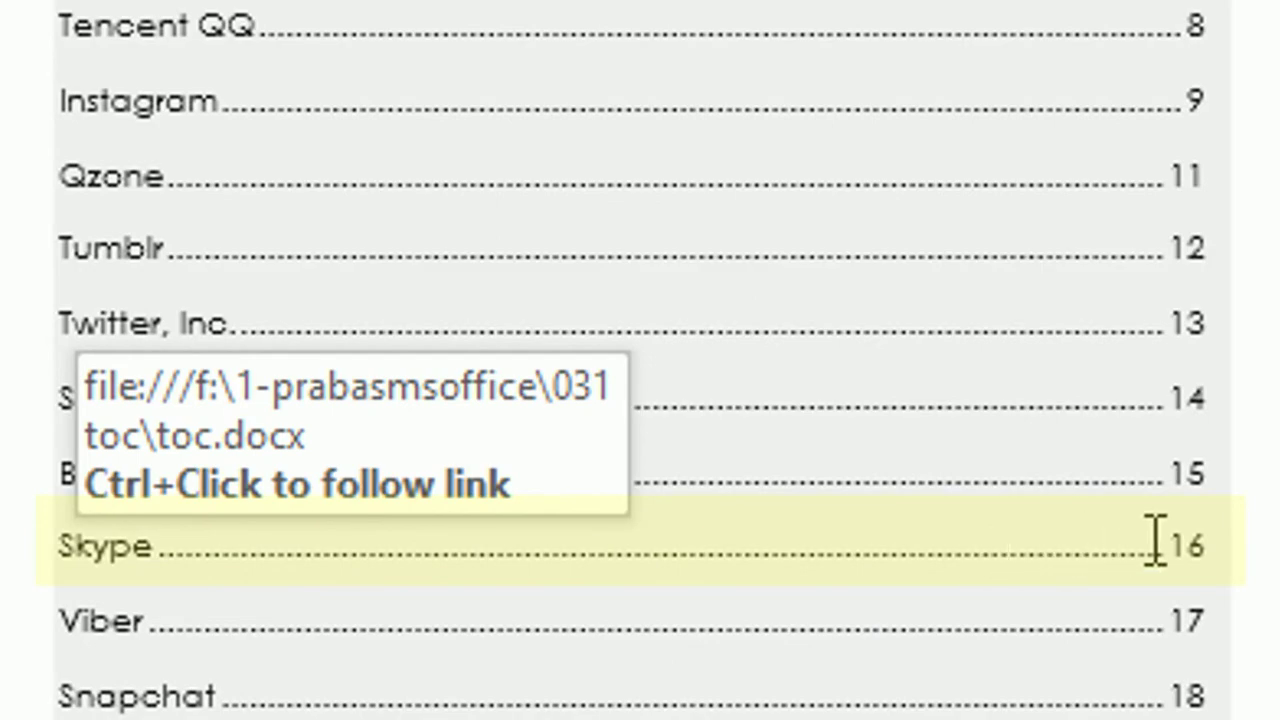
{"action": "scroll", "coordinate": [1160, 536], "scroll_direction": "down", "scroll_amount": 3}
{"action": "scroll", "coordinate": [1135, 520], "scroll_direction": "down", "scroll_amount": 5}
{"action": "scroll", "coordinate": [1120, 500], "scroll_direction": "up", "scroll_amount": 1}
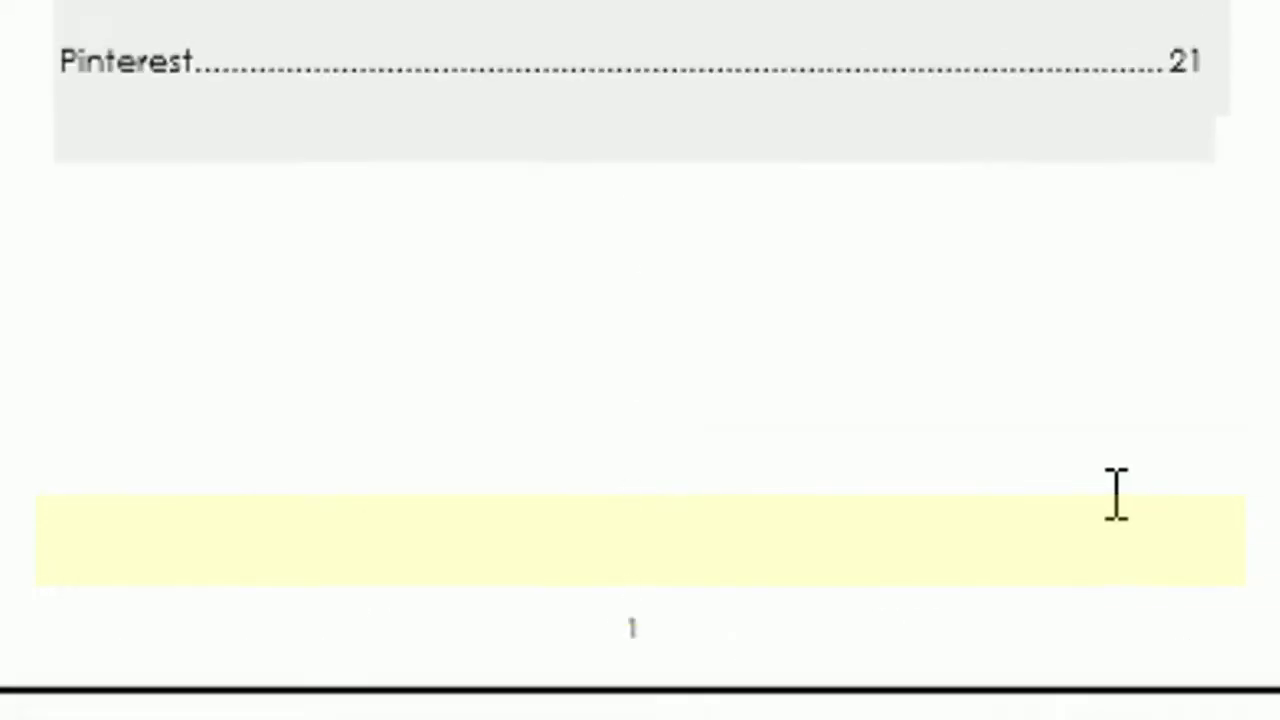
{"action": "scroll", "coordinate": [1115, 491], "scroll_direction": "up", "scroll_amount": 4}
{"action": "scroll", "coordinate": [1110, 490], "scroll_direction": "up", "scroll_amount": 3}
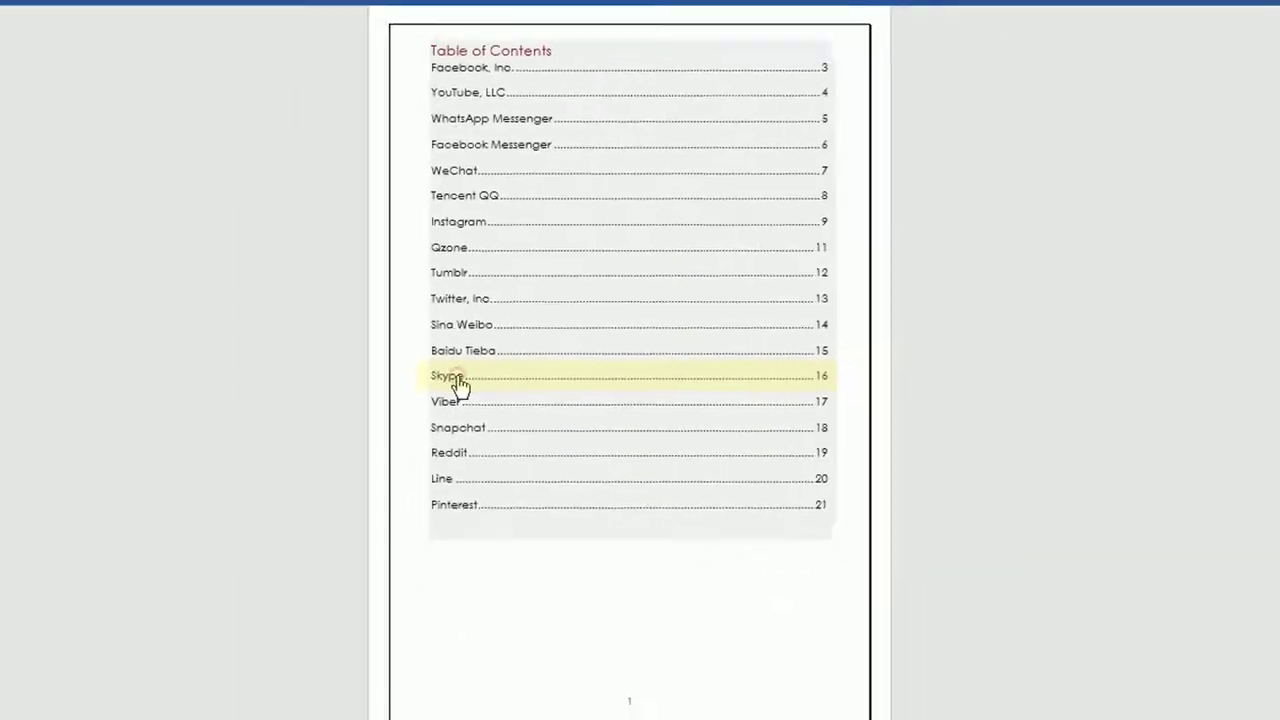
{"action": "left_click", "coordinate": [470, 384], "text": "ctrl"}
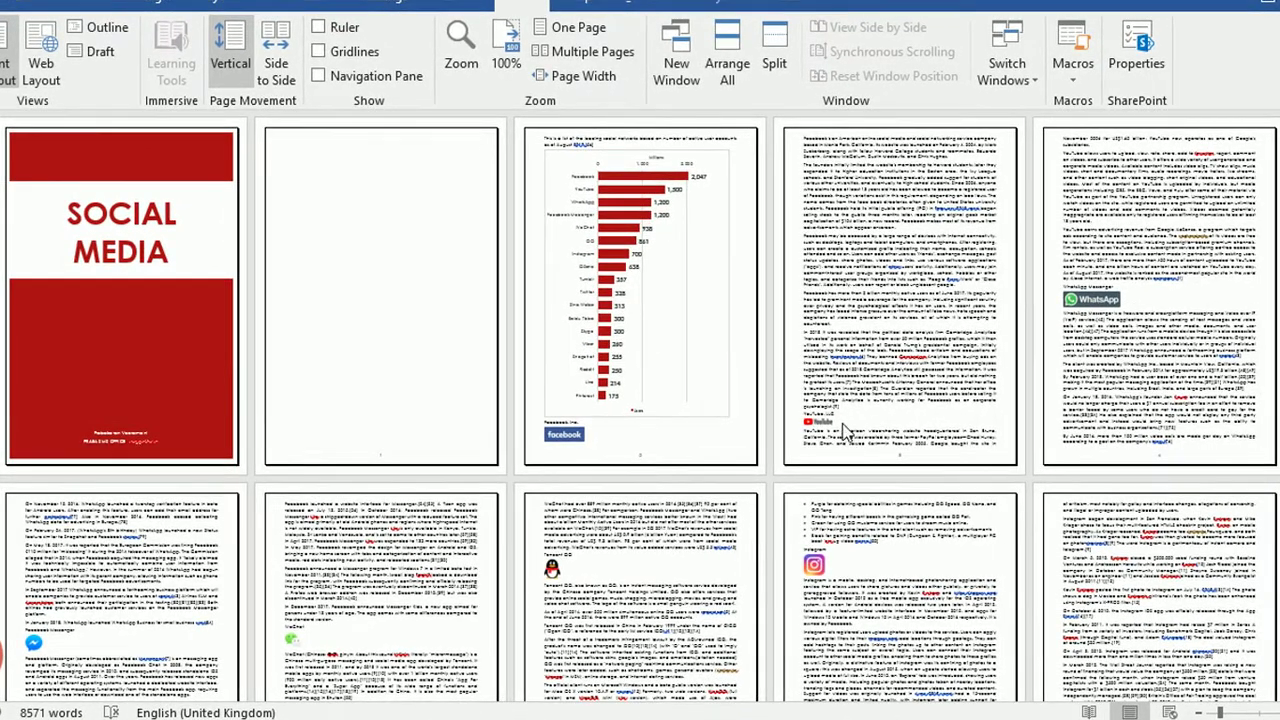
{"action": "left_click", "coordinate": [830, 420]}
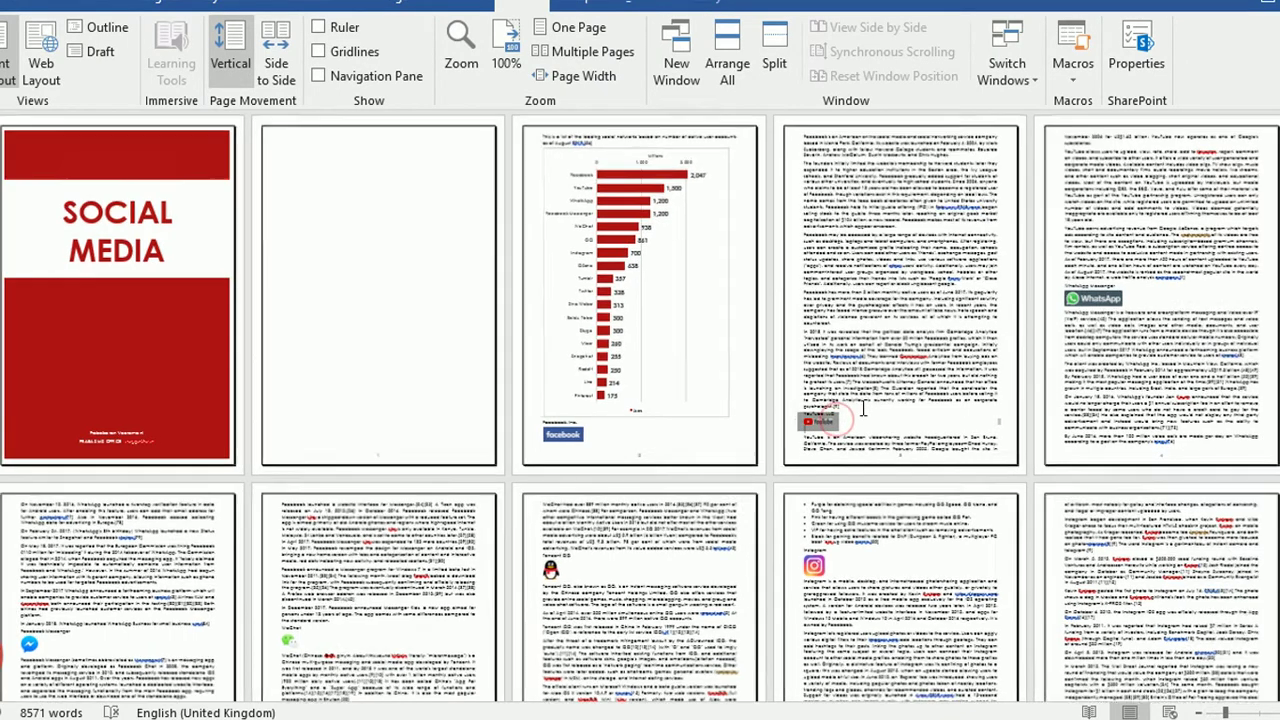
{"action": "scroll", "coordinate": [859, 426], "scroll_direction": "up", "scroll_amount": 5, "text": "ctrl"}
{"action": "left_click", "coordinate": [922, 392]}
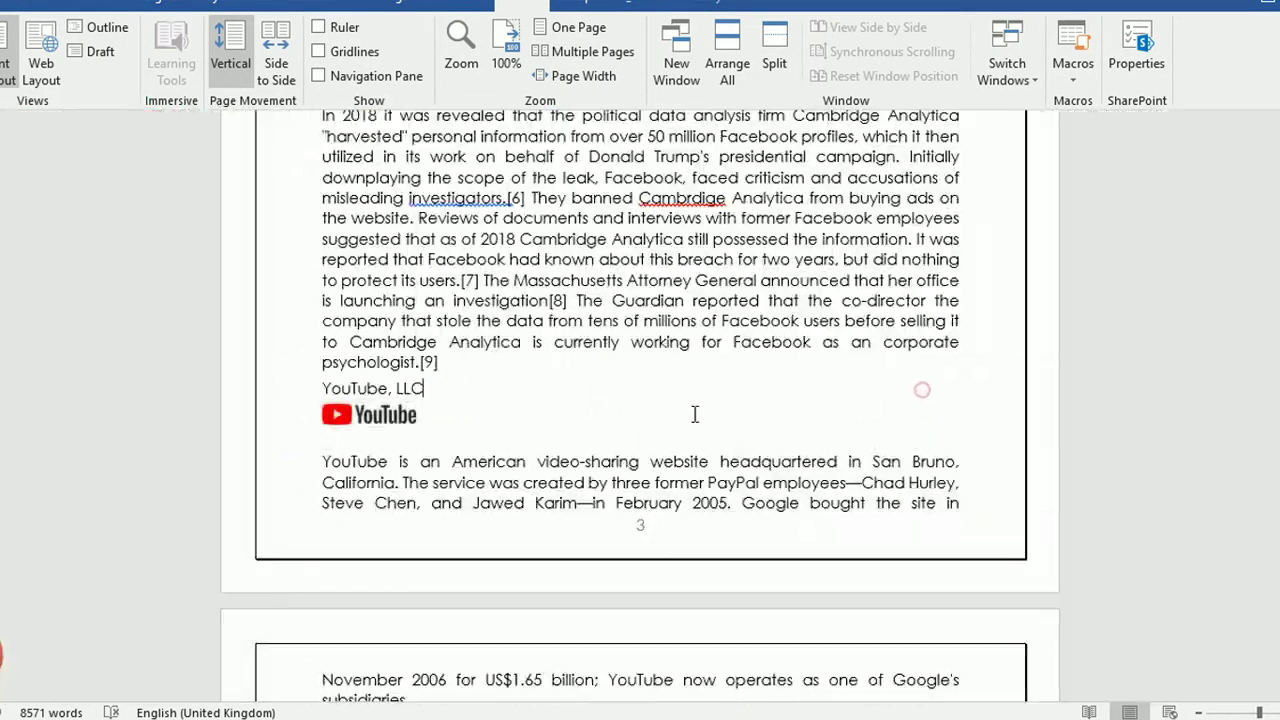
{"action": "scroll", "coordinate": [476, 427], "scroll_direction": "down", "scroll_amount": 5}
{"action": "scroll", "coordinate": [437, 417], "scroll_direction": "down", "scroll_amount": 5}
{"action": "scroll", "coordinate": [444, 414], "scroll_direction": "down", "scroll_amount": 5}
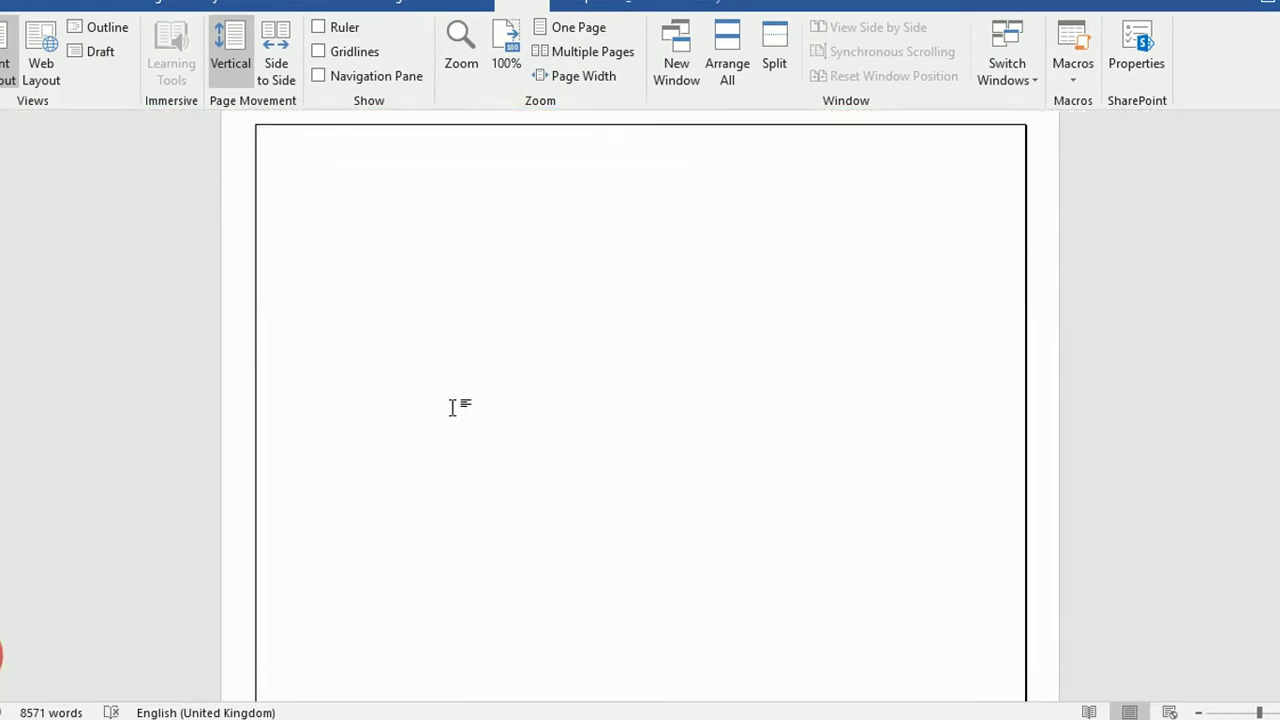
{"action": "scroll", "coordinate": [465, 405], "scroll_direction": "down", "scroll_amount": 2}
{"action": "scroll", "coordinate": [520, 396], "scroll_direction": "down", "scroll_amount": 5}
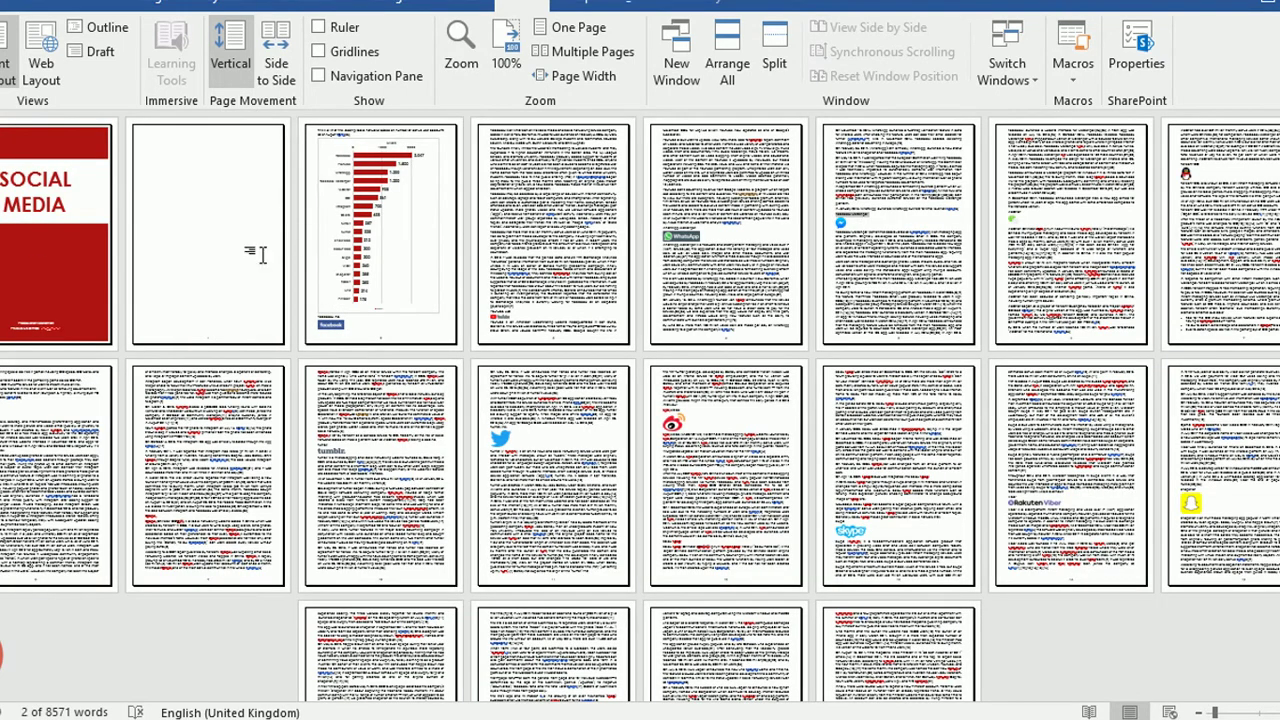
{"action": "scroll", "coordinate": [443, 320], "scroll_direction": "down", "scroll_amount": 2}
{"action": "scroll", "coordinate": [443, 320], "scroll_direction": "down", "scroll_amount": 1}
{"action": "scroll", "coordinate": [440, 330], "scroll_direction": "up", "scroll_amount": 1}
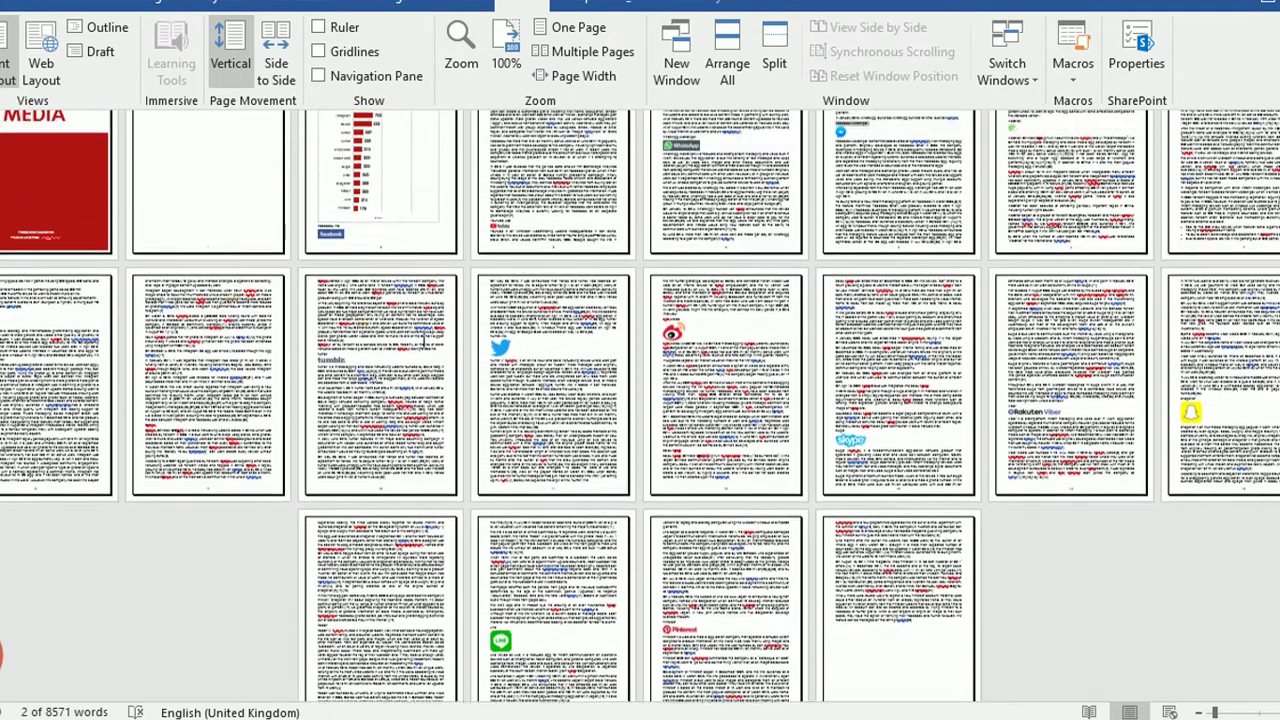
{"action": "scroll", "coordinate": [440, 335], "scroll_direction": "up", "scroll_amount": 1}
{"action": "scroll", "coordinate": [440, 335], "scroll_direction": "up", "scroll_amount": 1}
{"action": "scroll", "coordinate": [780, 225], "scroll_direction": "up", "scroll_amount": 1}
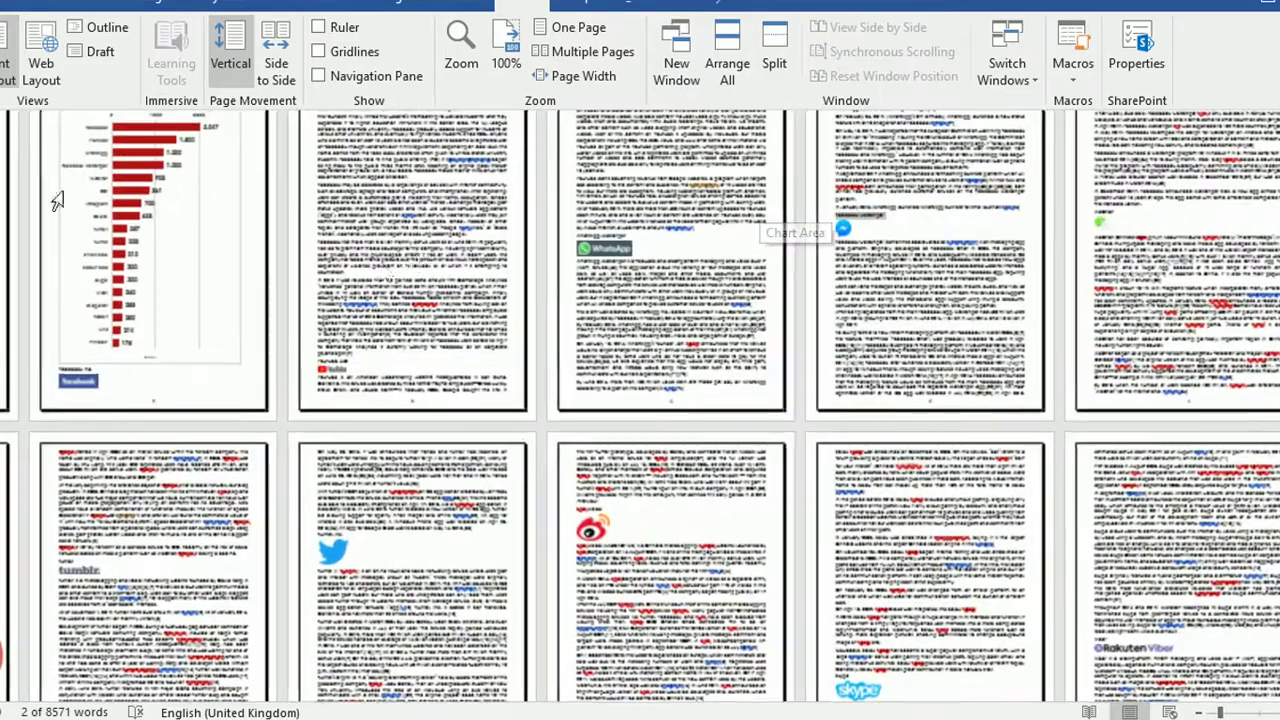
{"action": "scroll", "coordinate": [540, 340], "scroll_direction": "up", "scroll_amount": 1}
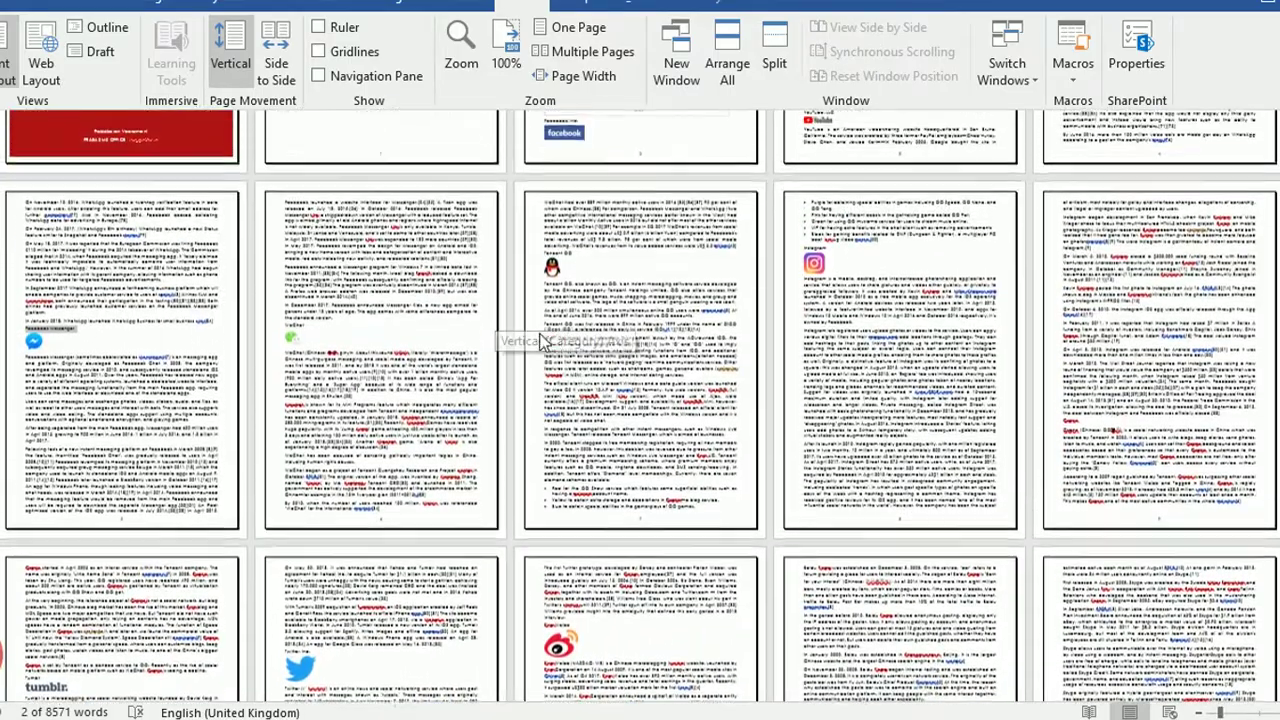
{"action": "scroll", "coordinate": [543, 330], "scroll_direction": "up", "scroll_amount": 2}
{"action": "scroll", "coordinate": [571, 214], "scroll_direction": "up", "scroll_amount": 1}
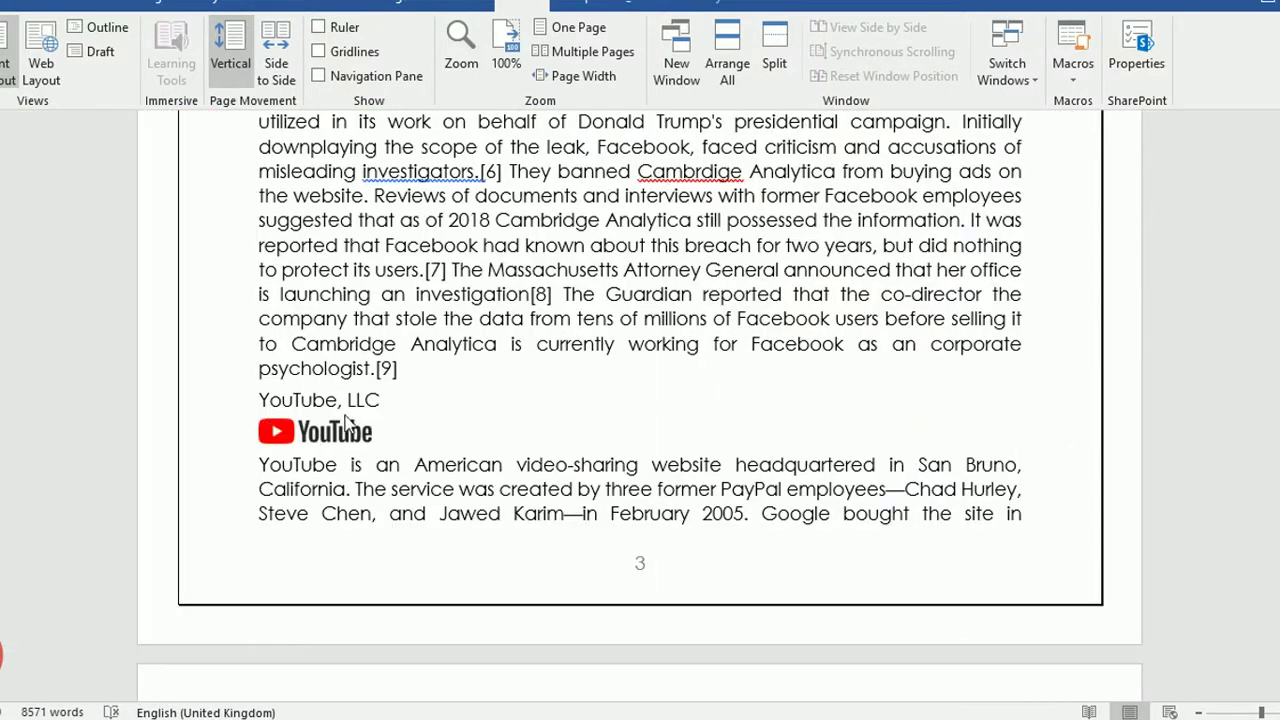
{"action": "triple_click", "coordinate": [361, 399]}
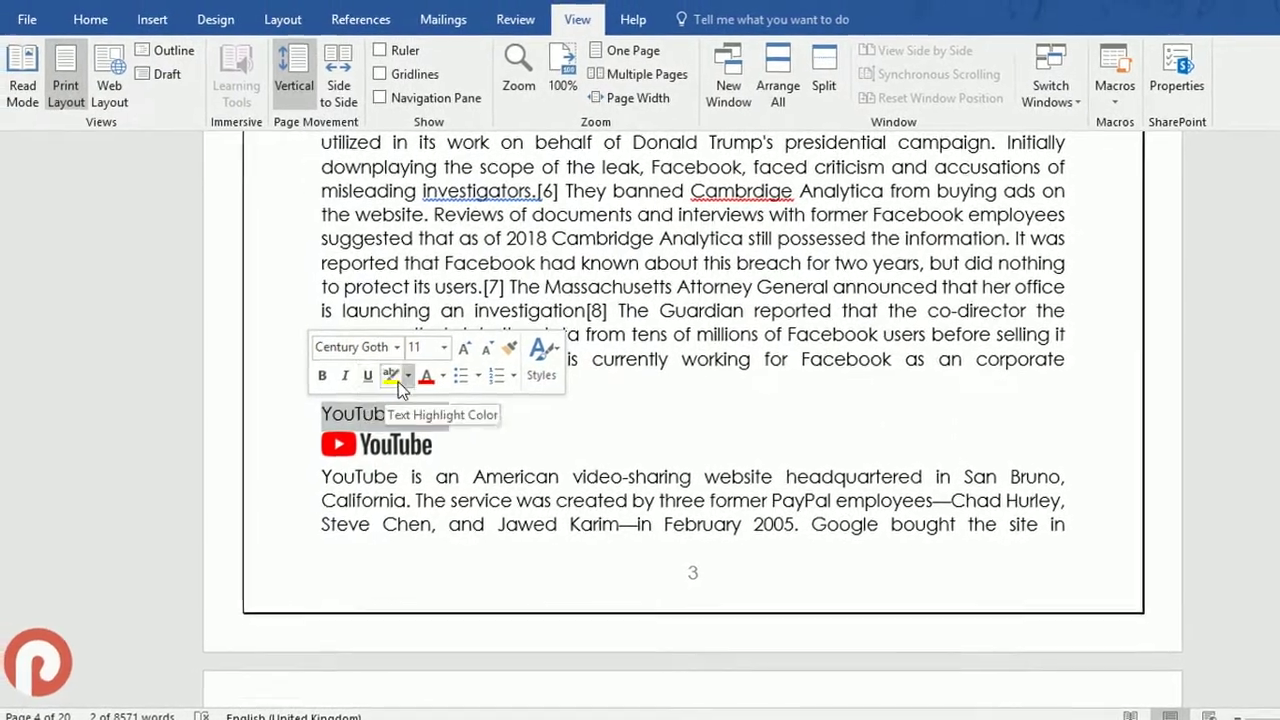
{"action": "scroll", "coordinate": [398, 382], "scroll_direction": "up", "scroll_amount": 5}
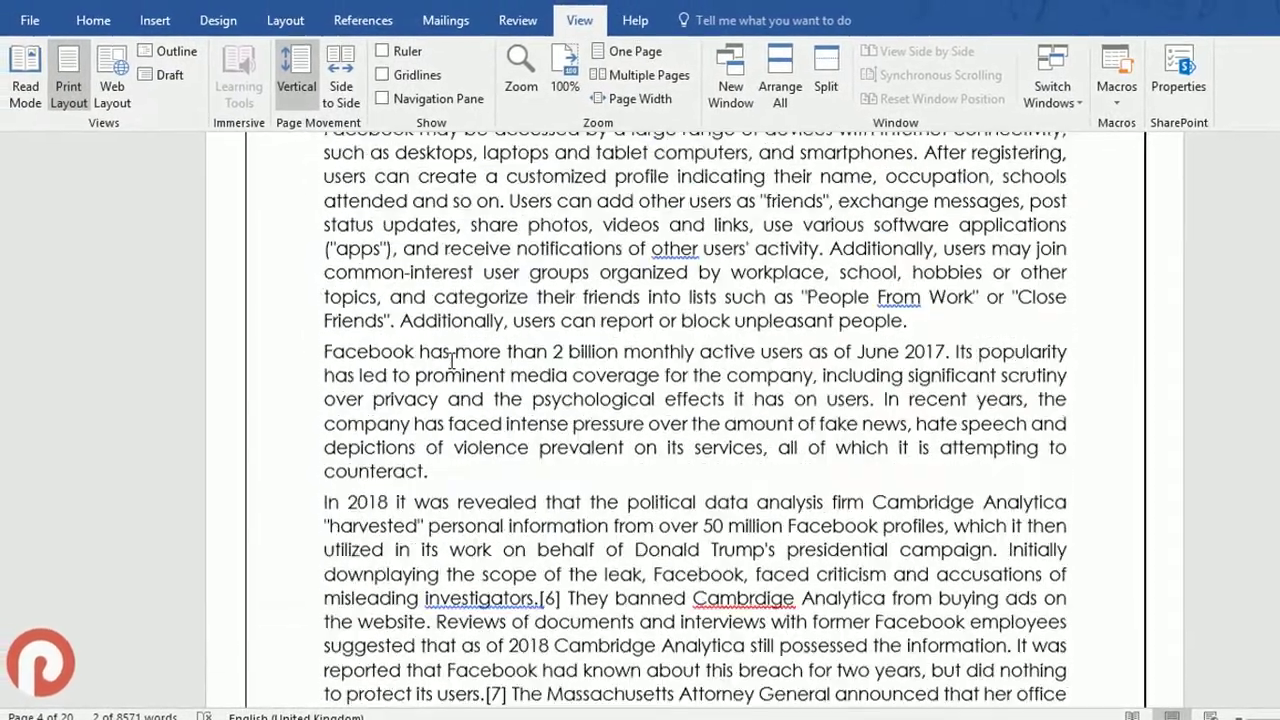
{"action": "scroll", "coordinate": [452, 361], "scroll_direction": "up", "scroll_amount": 5}
{"action": "scroll", "coordinate": [450, 361], "scroll_direction": "up", "scroll_amount": 5}
{"action": "scroll", "coordinate": [449, 366], "scroll_direction": "down", "scroll_amount": 1}
{"action": "scroll", "coordinate": [443, 383], "scroll_direction": "down", "scroll_amount": 3}
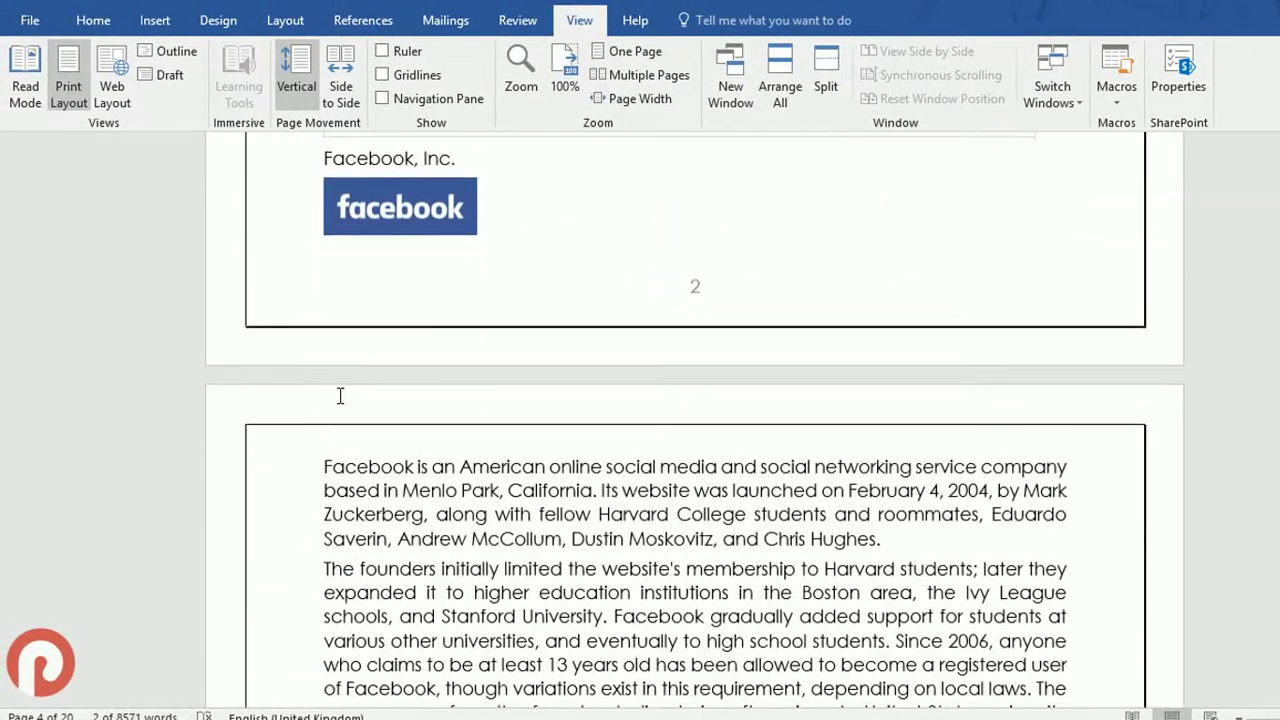
{"action": "scroll", "coordinate": [337, 397], "scroll_direction": "up", "scroll_amount": 2}
Apply Heading 1 to the Facebook, Inc. title line from the Styles gallery.
{"action": "triple_click", "coordinate": [362, 342]}
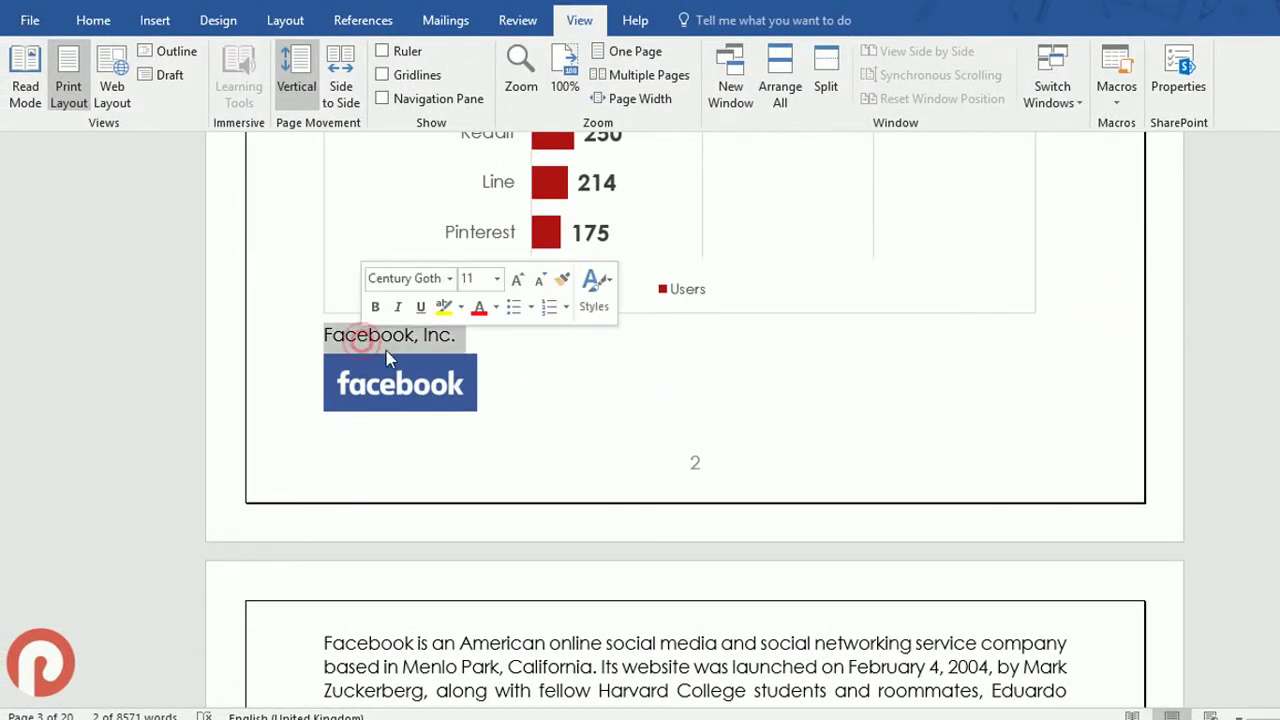
{"action": "left_click", "coordinate": [92, 21]}
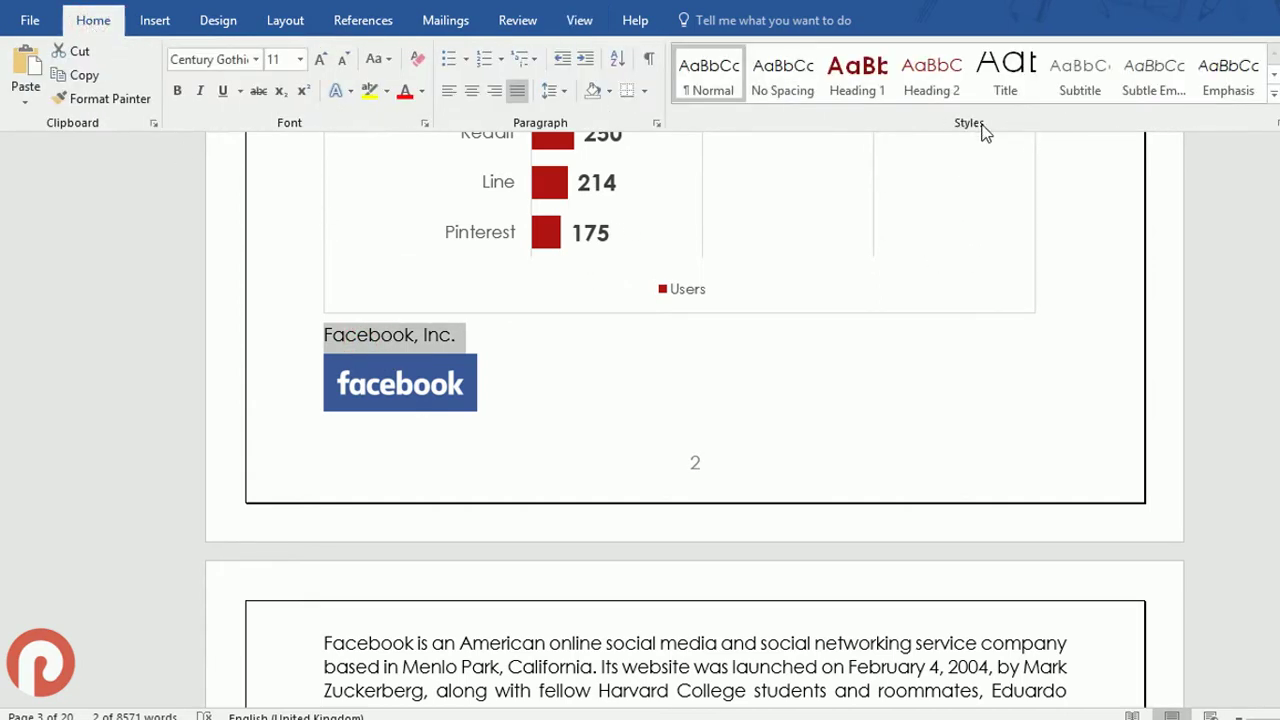
{"action": "left_click", "coordinate": [1273, 95]}
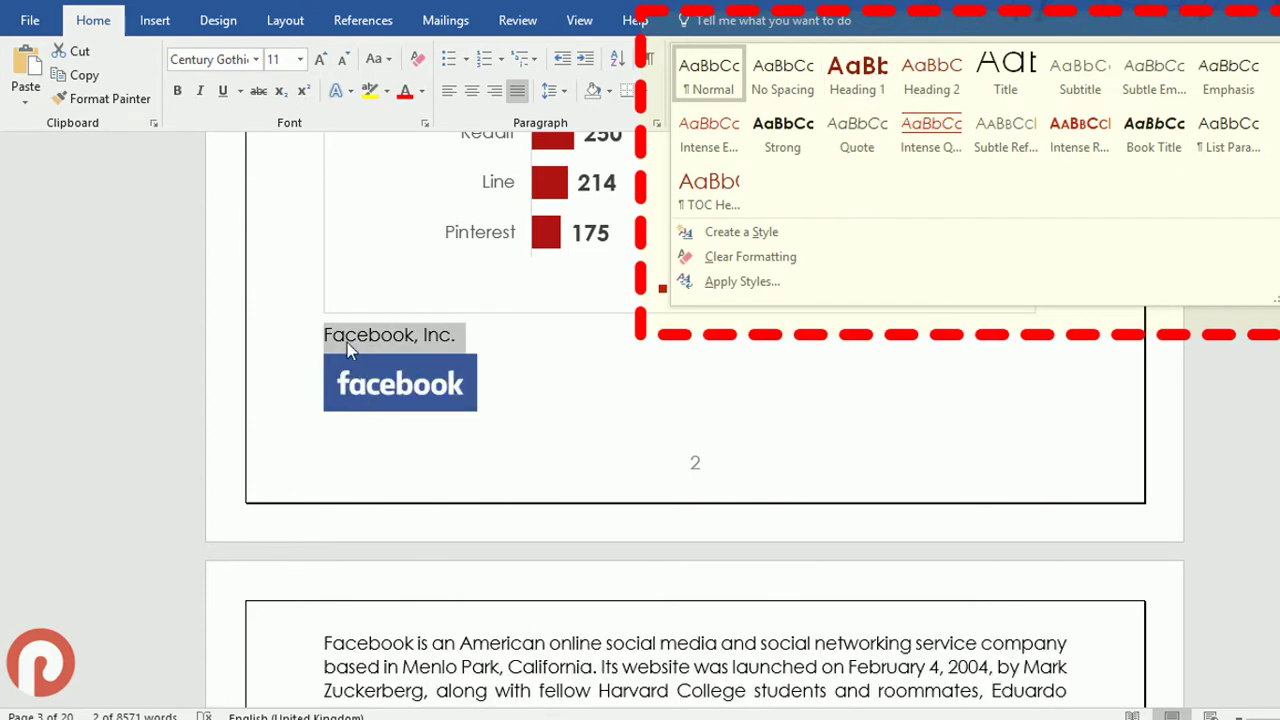
{"action": "left_click", "coordinate": [864, 82]}
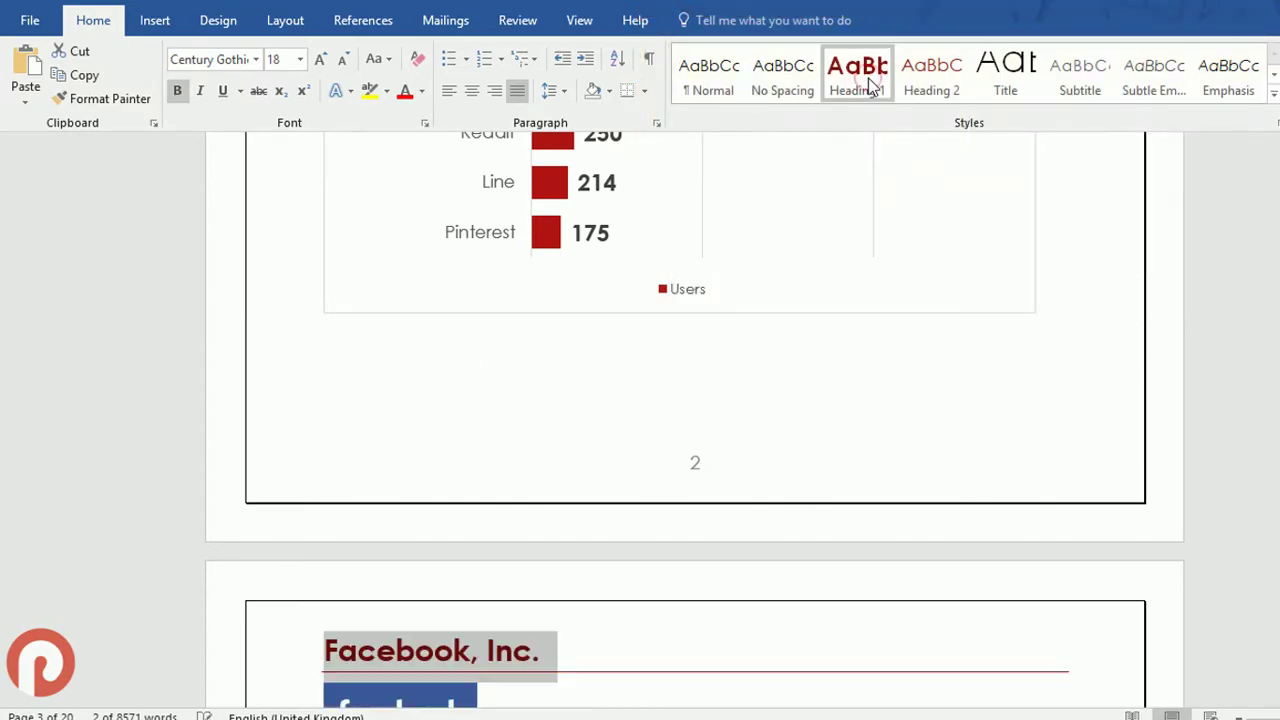
{"action": "scroll", "coordinate": [471, 458], "scroll_direction": "down", "scroll_amount": 2}
{"action": "scroll", "coordinate": [457, 380], "scroll_direction": "down", "scroll_amount": 1}
{"action": "left_click", "coordinate": [447, 358]}
Make the YouTube, LLC and WhatsApp Messenger titles Heading 1.
{"action": "scroll", "coordinate": [452, 366], "scroll_direction": "down", "scroll_amount": 3}
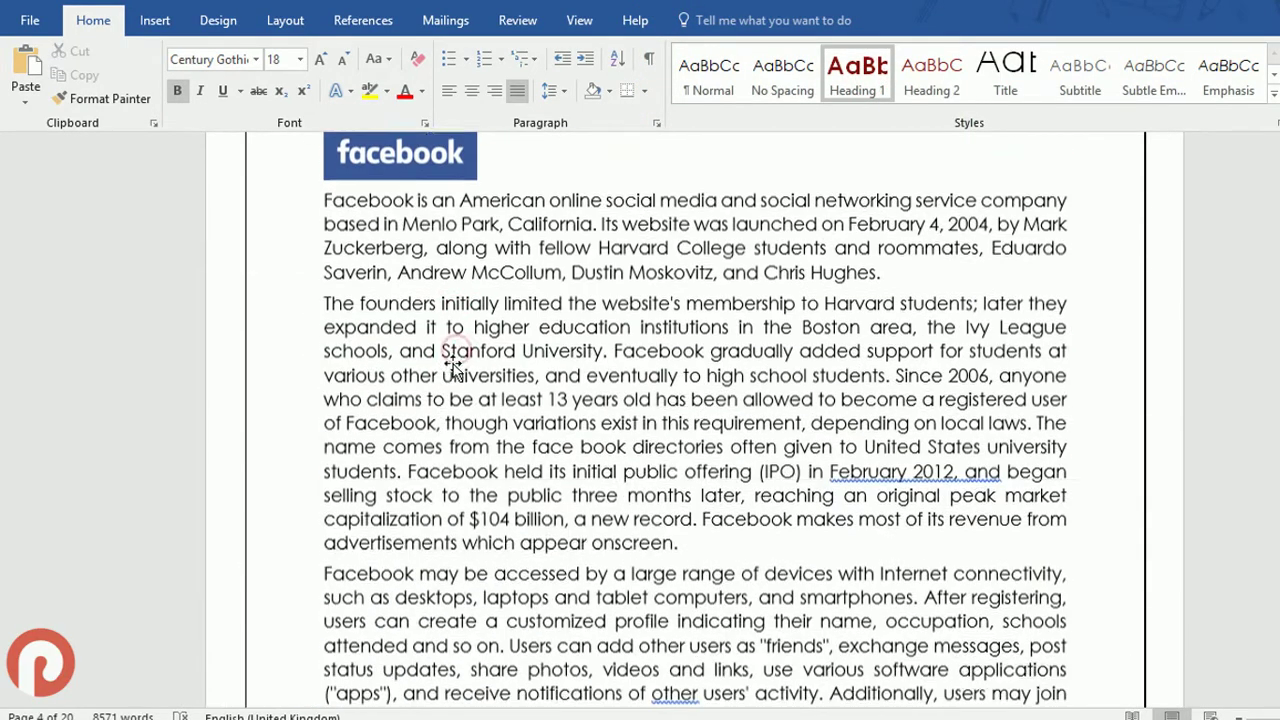
{"action": "scroll", "coordinate": [452, 366], "scroll_direction": "down", "scroll_amount": 3}
{"action": "scroll", "coordinate": [443, 360], "scroll_direction": "down", "scroll_amount": 3}
{"action": "scroll", "coordinate": [443, 366], "scroll_direction": "down", "scroll_amount": 5}
{"action": "scroll", "coordinate": [430, 356], "scroll_direction": "down", "scroll_amount": 1}
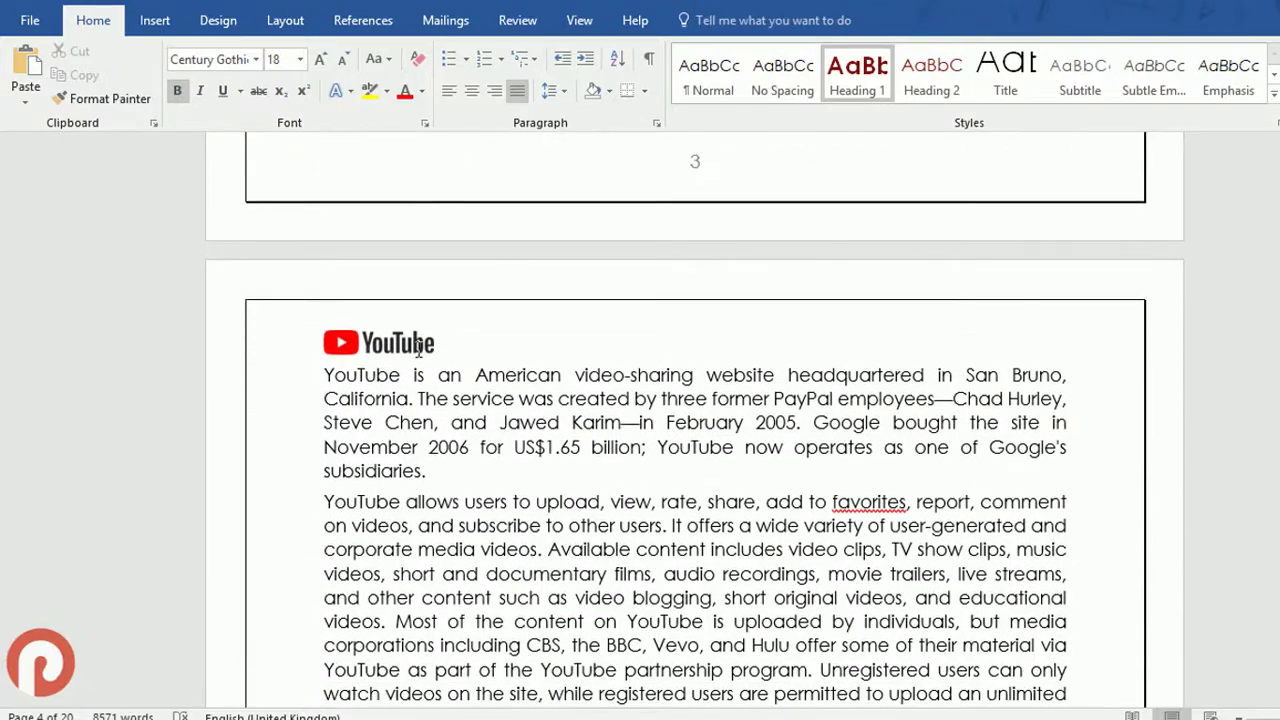
{"action": "scroll", "coordinate": [418, 347], "scroll_direction": "up", "scroll_amount": 2}
{"action": "scroll", "coordinate": [408, 349], "scroll_direction": "up", "scroll_amount": 3}
{"action": "triple_click", "coordinate": [393, 472]}
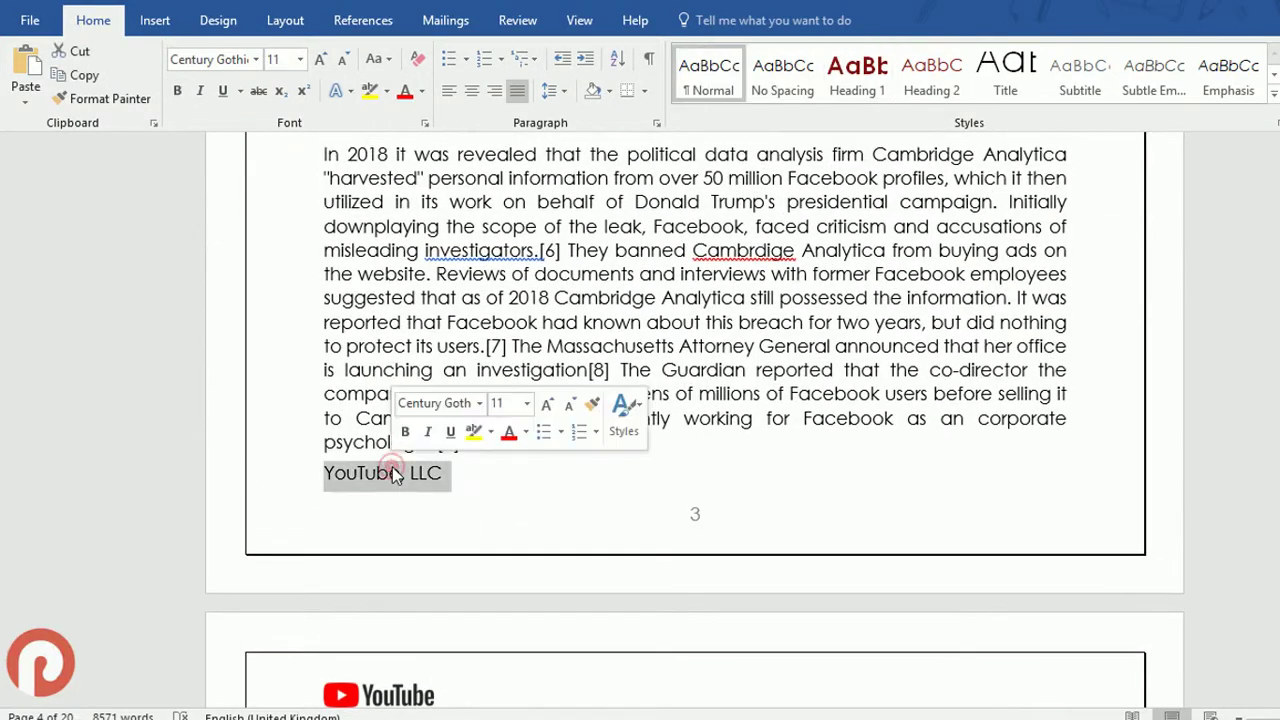
{"action": "left_click", "coordinate": [845, 88]}
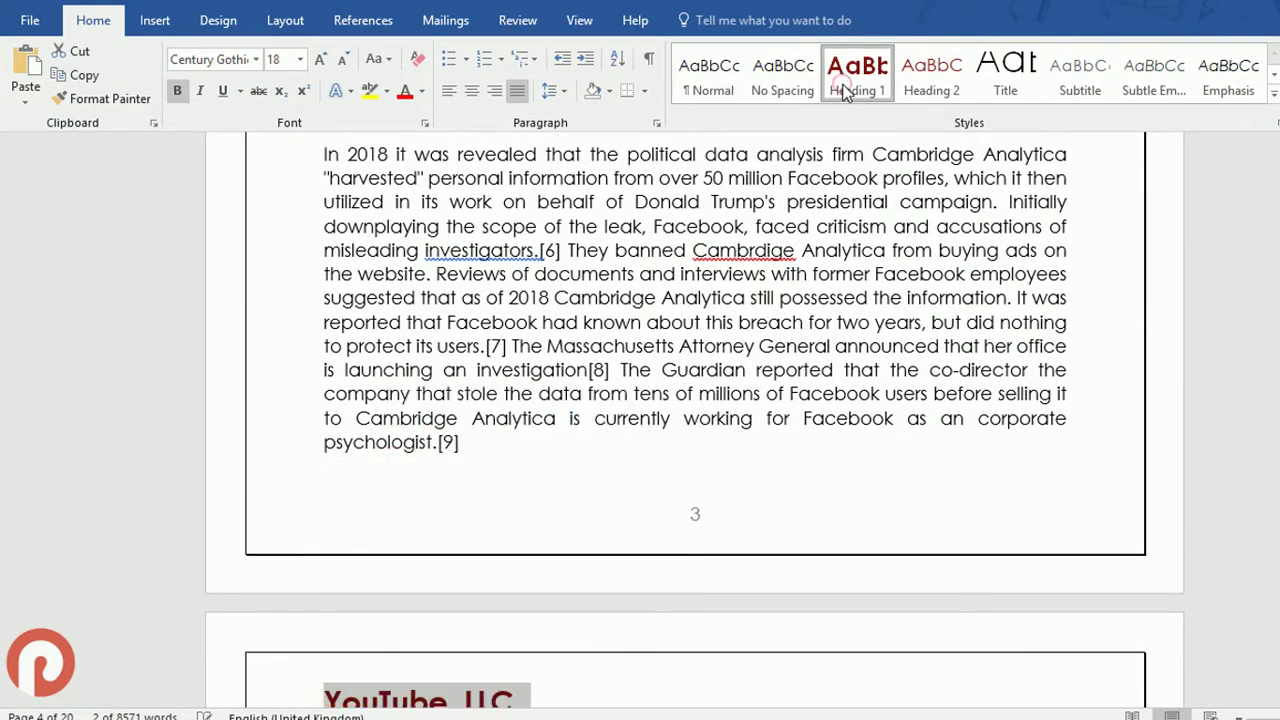
{"action": "scroll", "coordinate": [551, 471], "scroll_direction": "down", "scroll_amount": 4}
{"action": "scroll", "coordinate": [586, 451], "scroll_direction": "down", "scroll_amount": 8}
{"action": "scroll", "coordinate": [500, 400], "scroll_direction": "down", "scroll_amount": 3}
{"action": "scroll", "coordinate": [450, 305], "scroll_direction": "up", "scroll_amount": 1}
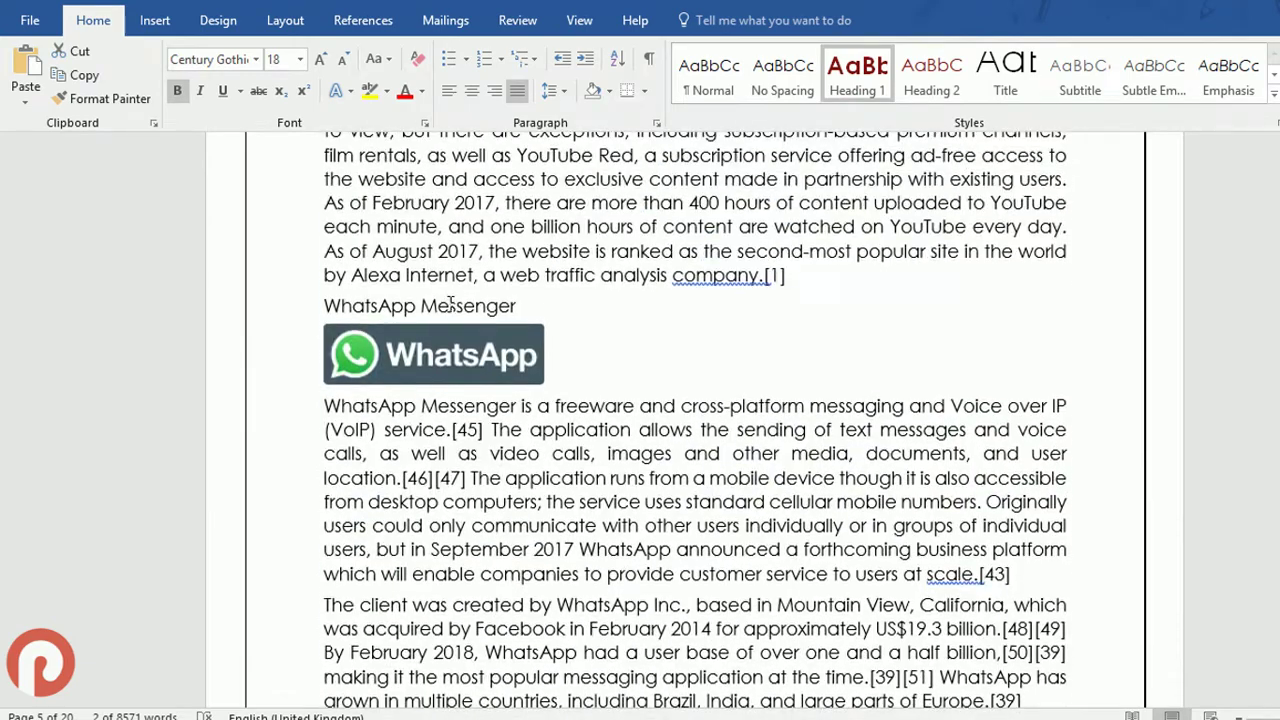
{"action": "triple_click", "coordinate": [450, 305]}
{"action": "left_click", "coordinate": [857, 75]}
Make the Facebook Messenger, WeChat and Tencent QQ titles Heading 1.
{"action": "scroll", "coordinate": [433, 522], "scroll_direction": "down", "scroll_amount": 10}
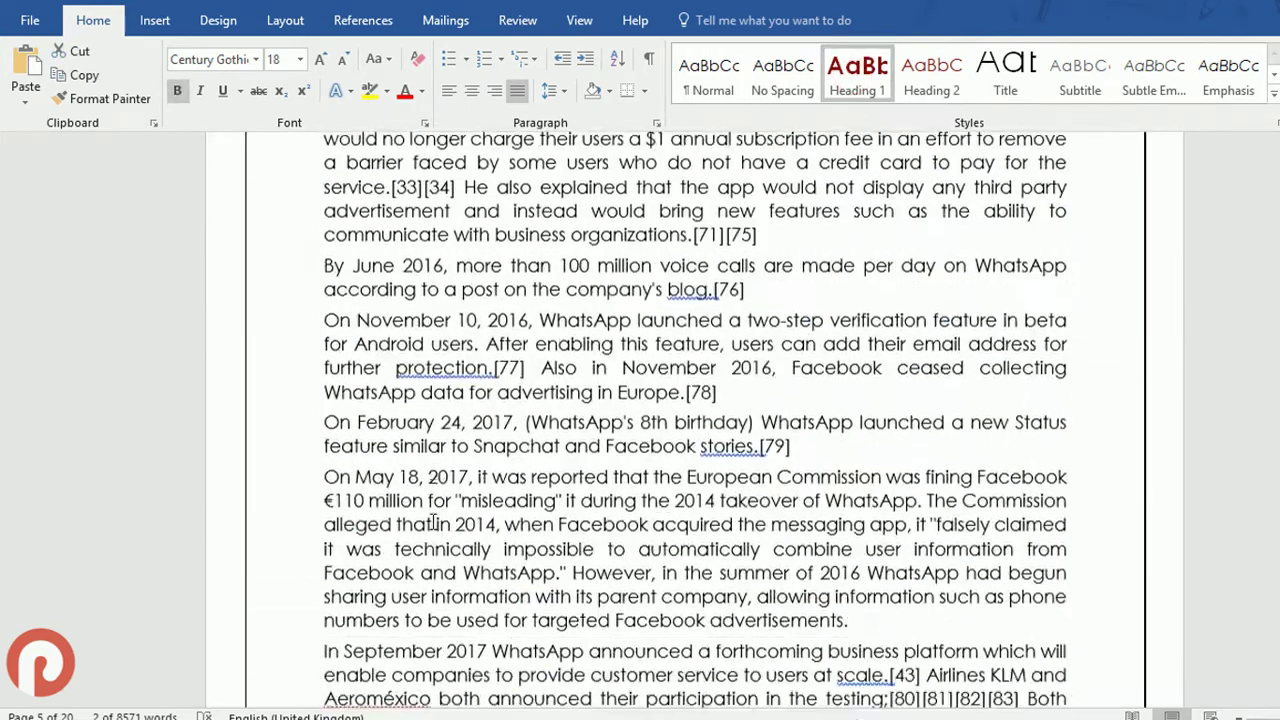
{"action": "scroll", "coordinate": [433, 522], "scroll_direction": "down", "scroll_amount": 6}
{"action": "triple_click", "coordinate": [420, 377]}
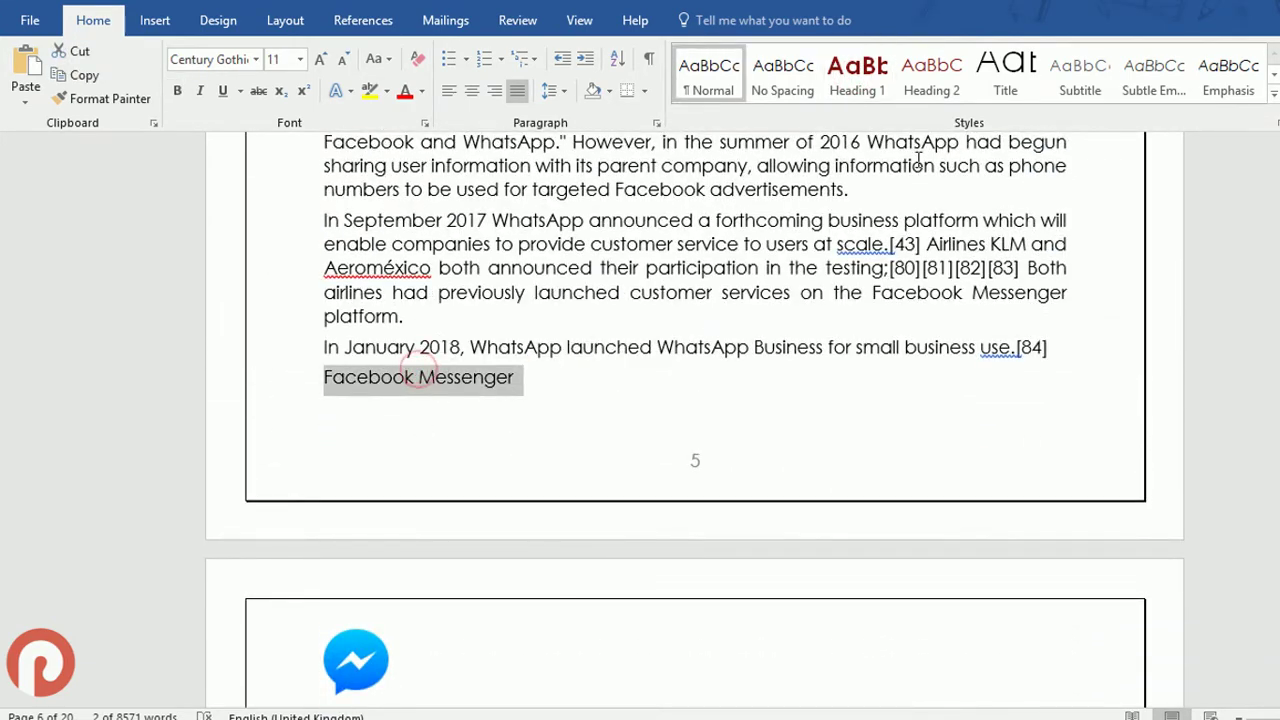
{"action": "left_click", "coordinate": [857, 75]}
{"action": "scroll", "coordinate": [457, 545], "scroll_direction": "down", "scroll_amount": 5}
{"action": "scroll", "coordinate": [457, 545], "scroll_direction": "down", "scroll_amount": 5}
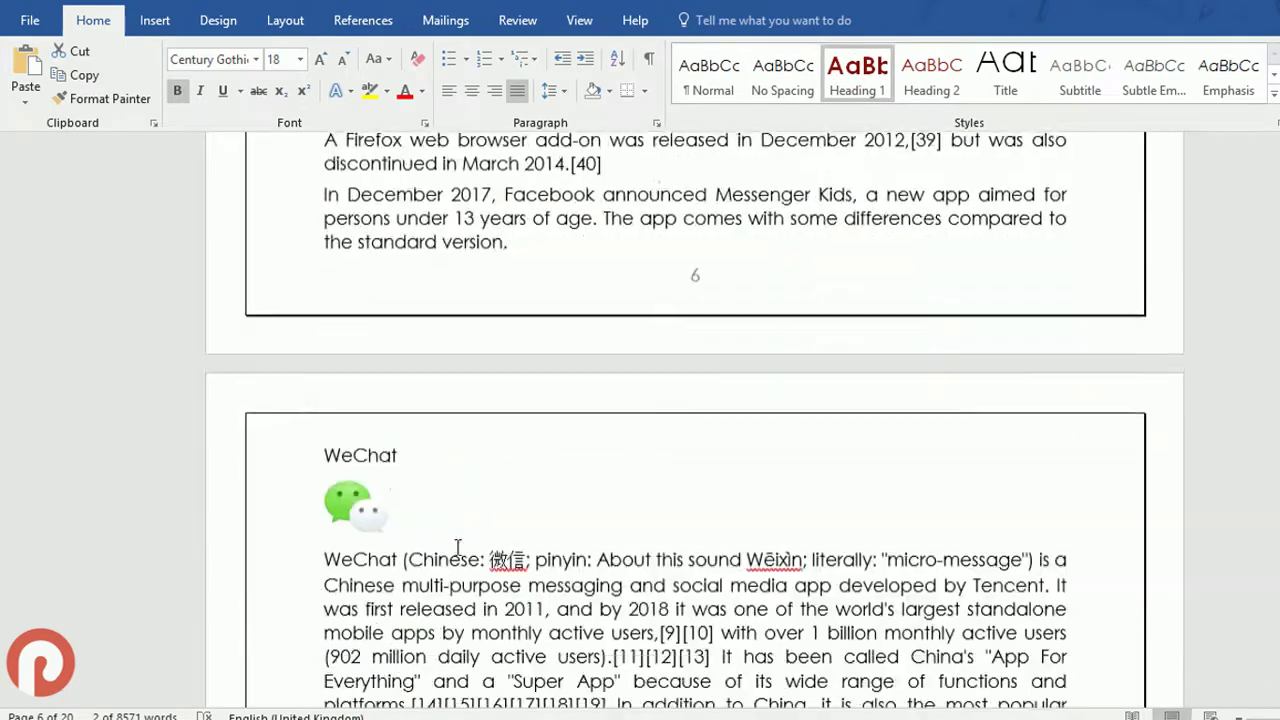
{"action": "scroll", "coordinate": [457, 545], "scroll_direction": "down", "scroll_amount": 1}
{"action": "triple_click", "coordinate": [375, 393]}
{"action": "left_click", "coordinate": [857, 75]}
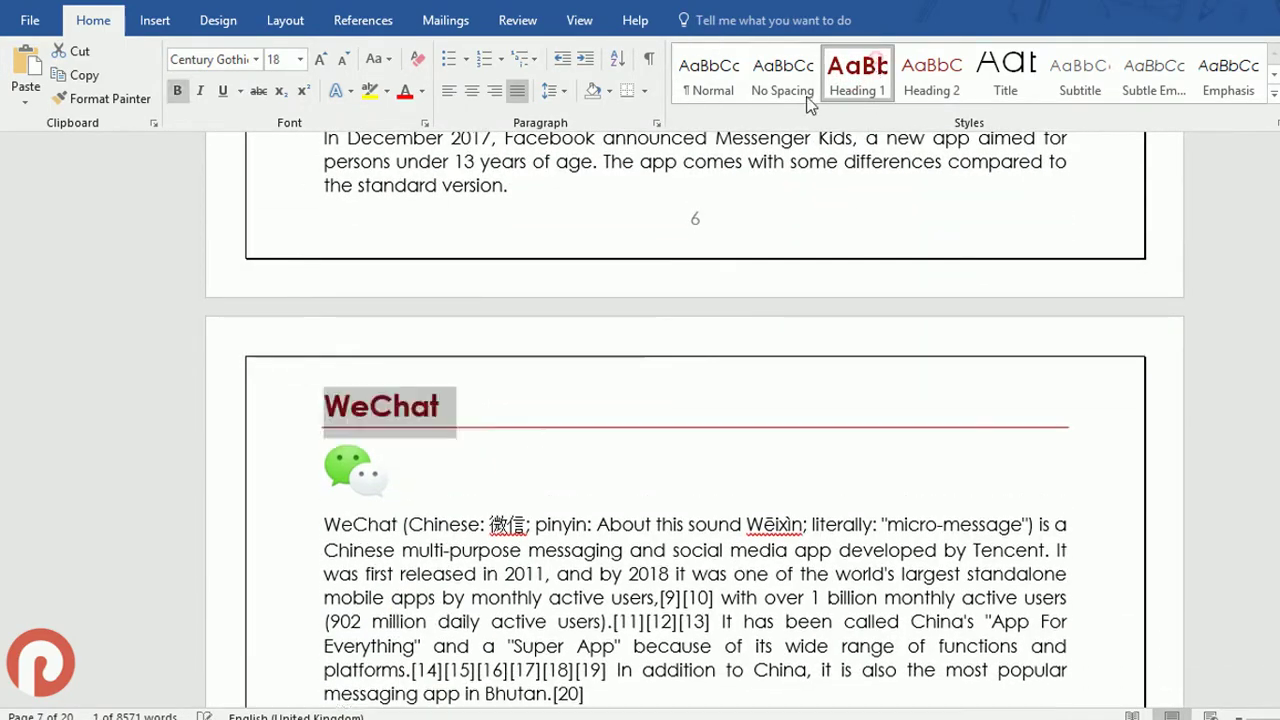
{"action": "scroll", "coordinate": [468, 396], "scroll_direction": "down", "scroll_amount": 4}
{"action": "scroll", "coordinate": [468, 396], "scroll_direction": "down", "scroll_amount": 5}
{"action": "scroll", "coordinate": [468, 396], "scroll_direction": "down", "scroll_amount": 3}
{"action": "scroll", "coordinate": [468, 396], "scroll_direction": "down", "scroll_amount": 5}
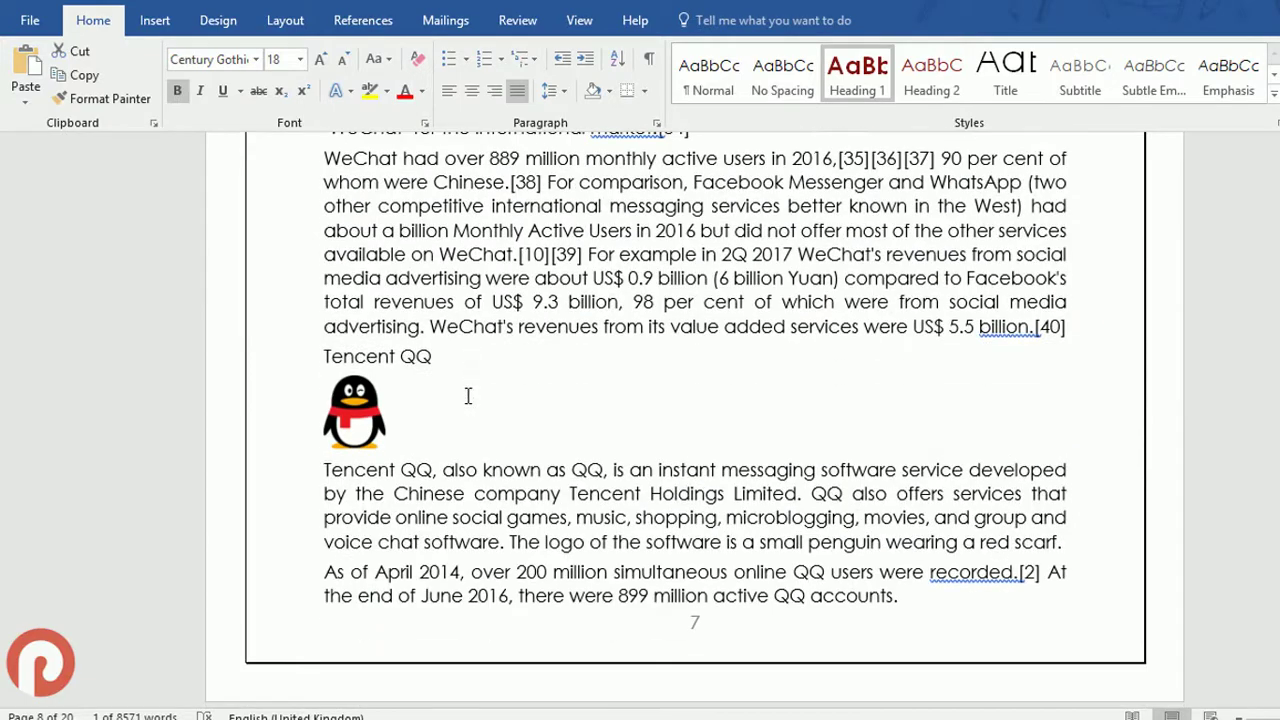
{"action": "triple_click", "coordinate": [401, 355]}
{"action": "scroll", "coordinate": [401, 360], "scroll_direction": "up", "scroll_amount": 4}
{"action": "scroll", "coordinate": [401, 360], "scroll_direction": "up", "scroll_amount": 12}
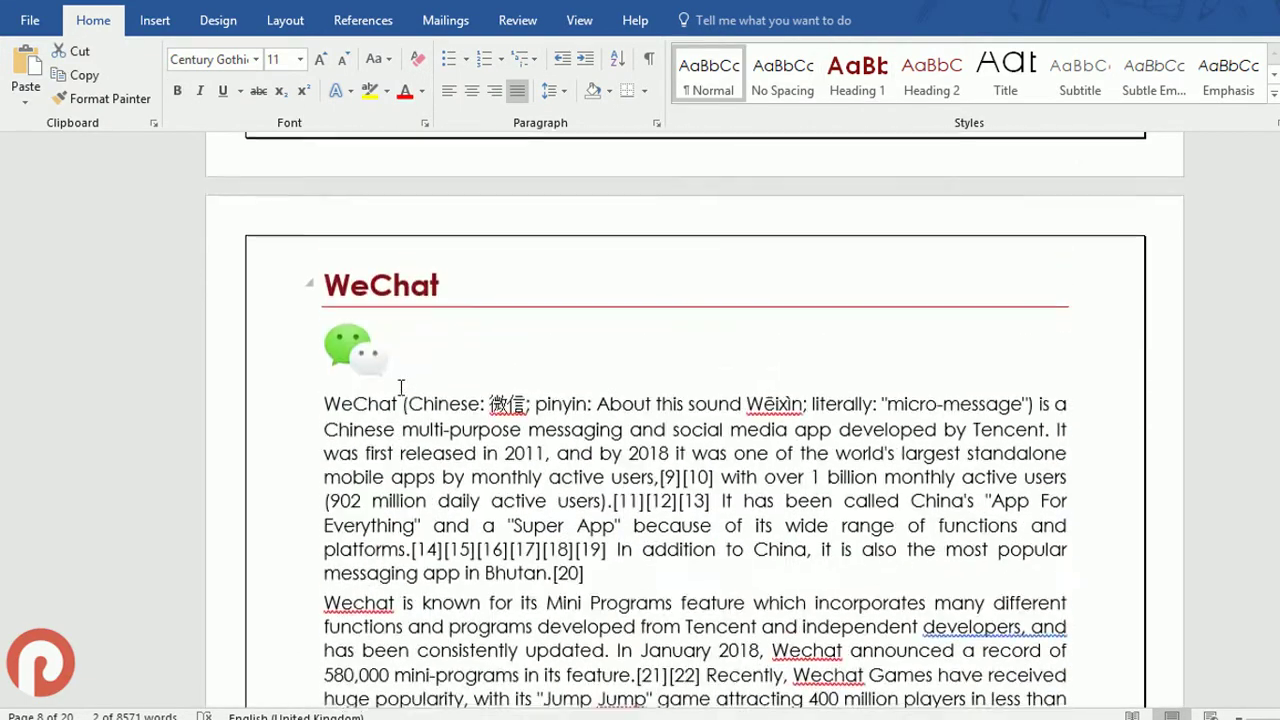
{"action": "scroll", "coordinate": [401, 388], "scroll_direction": "down", "scroll_amount": 5}
{"action": "scroll", "coordinate": [401, 388], "scroll_direction": "down", "scroll_amount": 6}
{"action": "scroll", "coordinate": [399, 390], "scroll_direction": "down", "scroll_amount": 2}
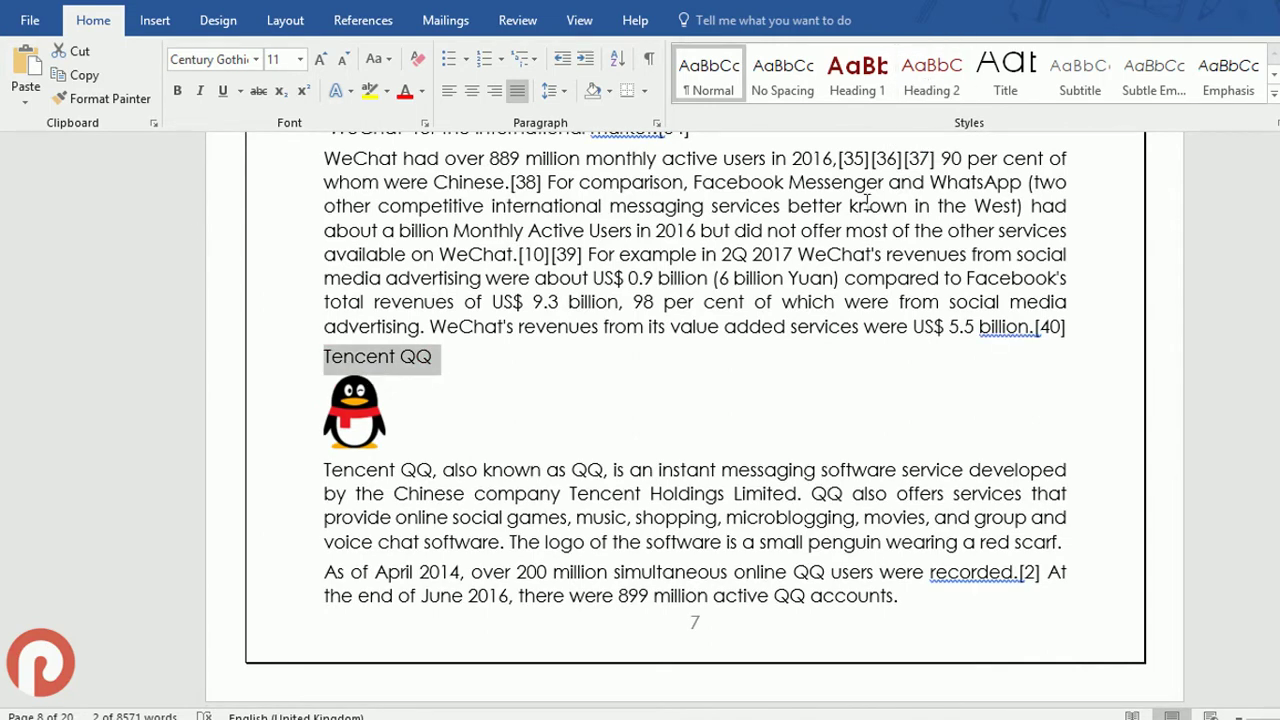
{"action": "left_click", "coordinate": [859, 85]}
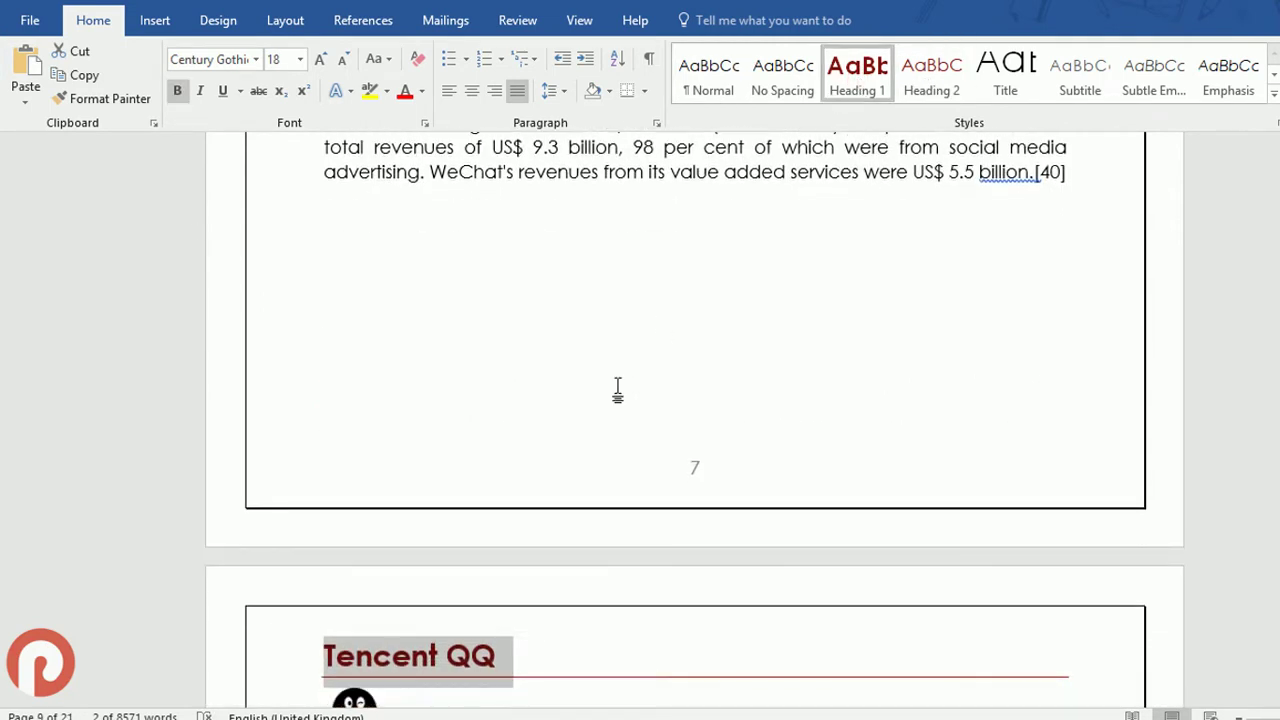
Make the Instagram, Qzone and Tumblr titles Heading 1.
{"action": "scroll", "coordinate": [617, 390], "scroll_direction": "down", "scroll_amount": 3}
{"action": "scroll", "coordinate": [486, 457], "scroll_direction": "down", "scroll_amount": 7}
{"action": "scroll", "coordinate": [470, 465], "scroll_direction": "down", "scroll_amount": 2}
{"action": "scroll", "coordinate": [450, 472], "scroll_direction": "down", "scroll_amount": 5}
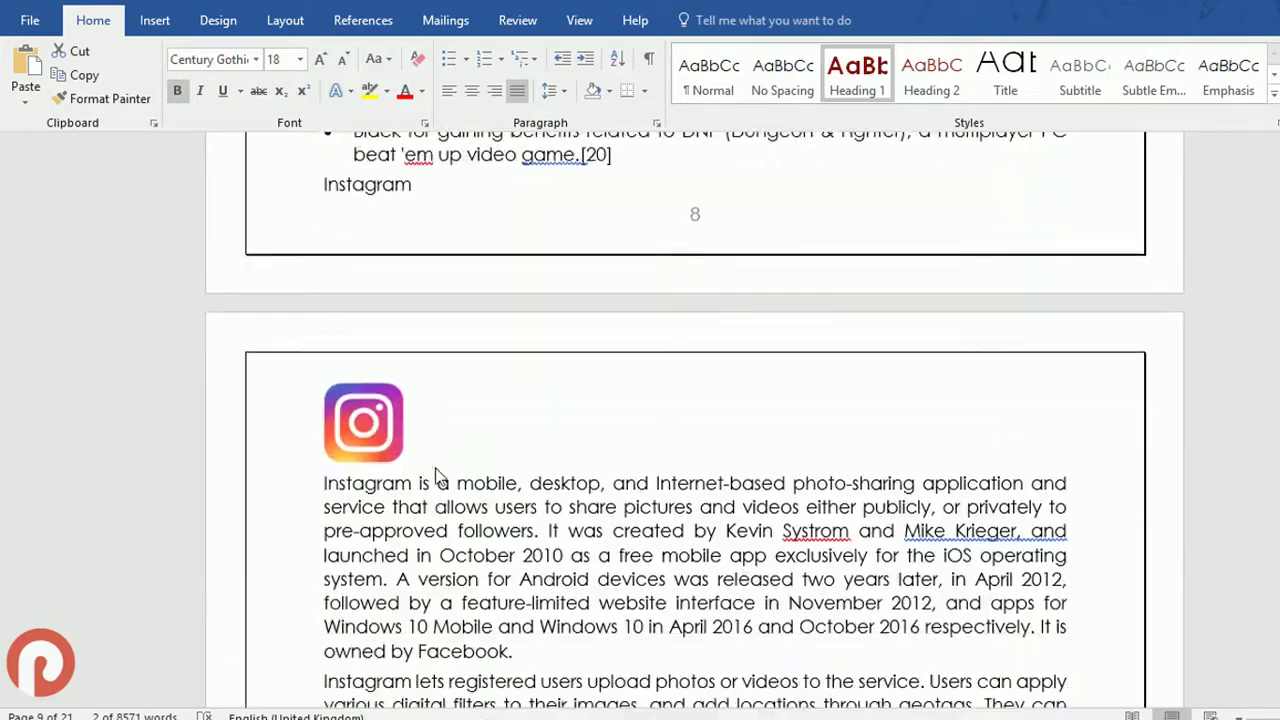
{"action": "scroll", "coordinate": [437, 477], "scroll_direction": "down", "scroll_amount": 1}
{"action": "scroll", "coordinate": [400, 400], "scroll_direction": "up", "scroll_amount": 3}
{"action": "left_click", "coordinate": [380, 313]}
{"action": "double_click", "coordinate": [376, 313]}
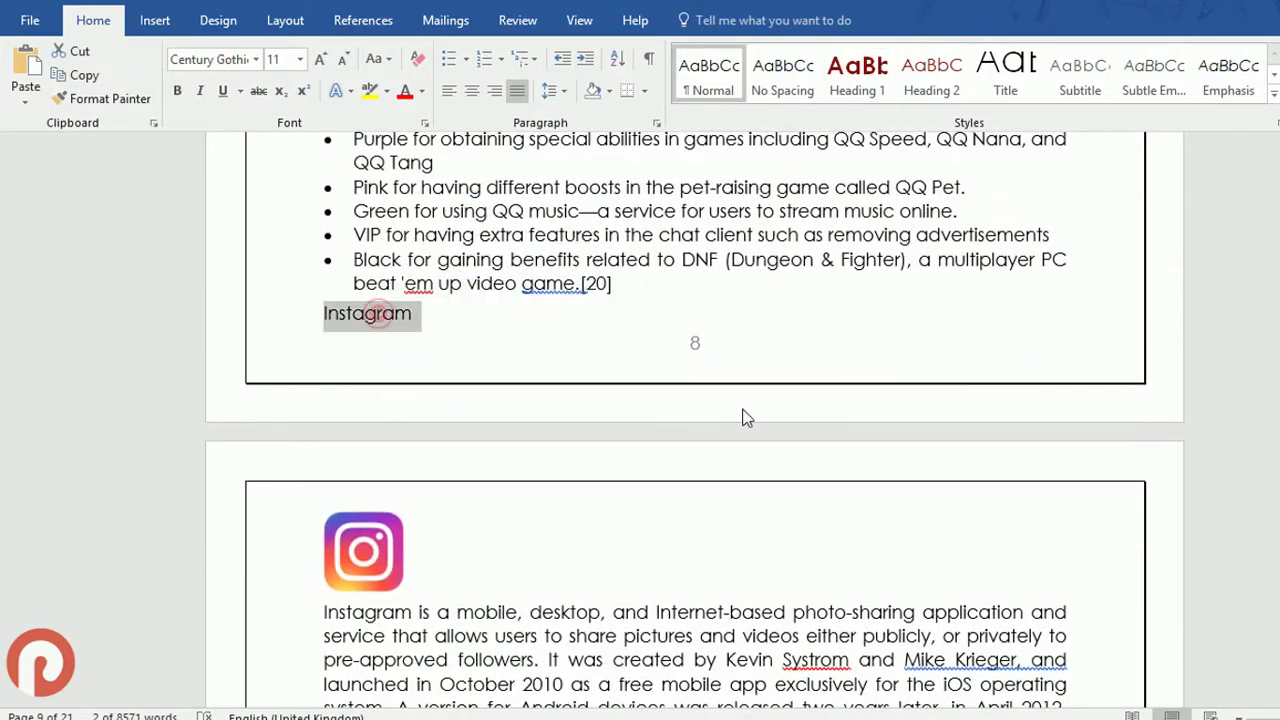
{"action": "left_click", "coordinate": [857, 78]}
{"action": "scroll", "coordinate": [430, 560], "scroll_direction": "down", "scroll_amount": 5}
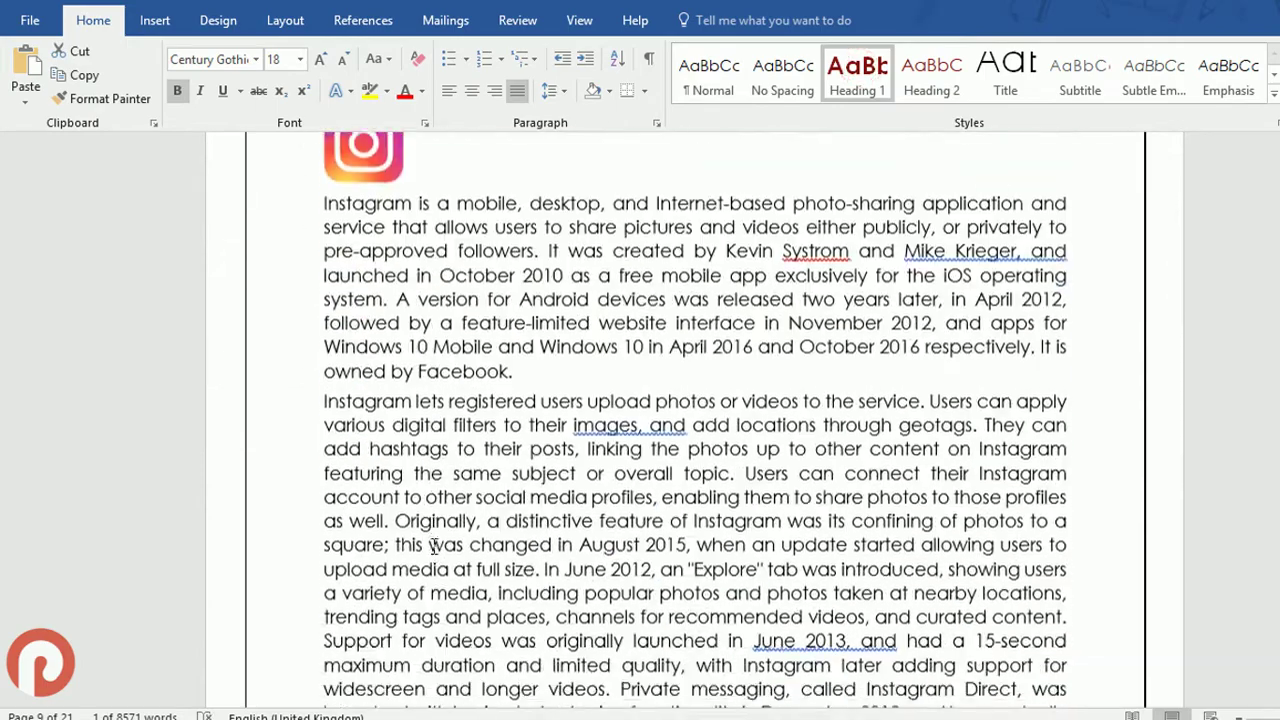
{"action": "scroll", "coordinate": [432, 545], "scroll_direction": "down", "scroll_amount": 5}
{"action": "scroll", "coordinate": [430, 540], "scroll_direction": "down", "scroll_amount": 4}
{"action": "scroll", "coordinate": [428, 535], "scroll_direction": "down", "scroll_amount": 3}
{"action": "scroll", "coordinate": [428, 533], "scroll_direction": "down", "scroll_amount": 3}
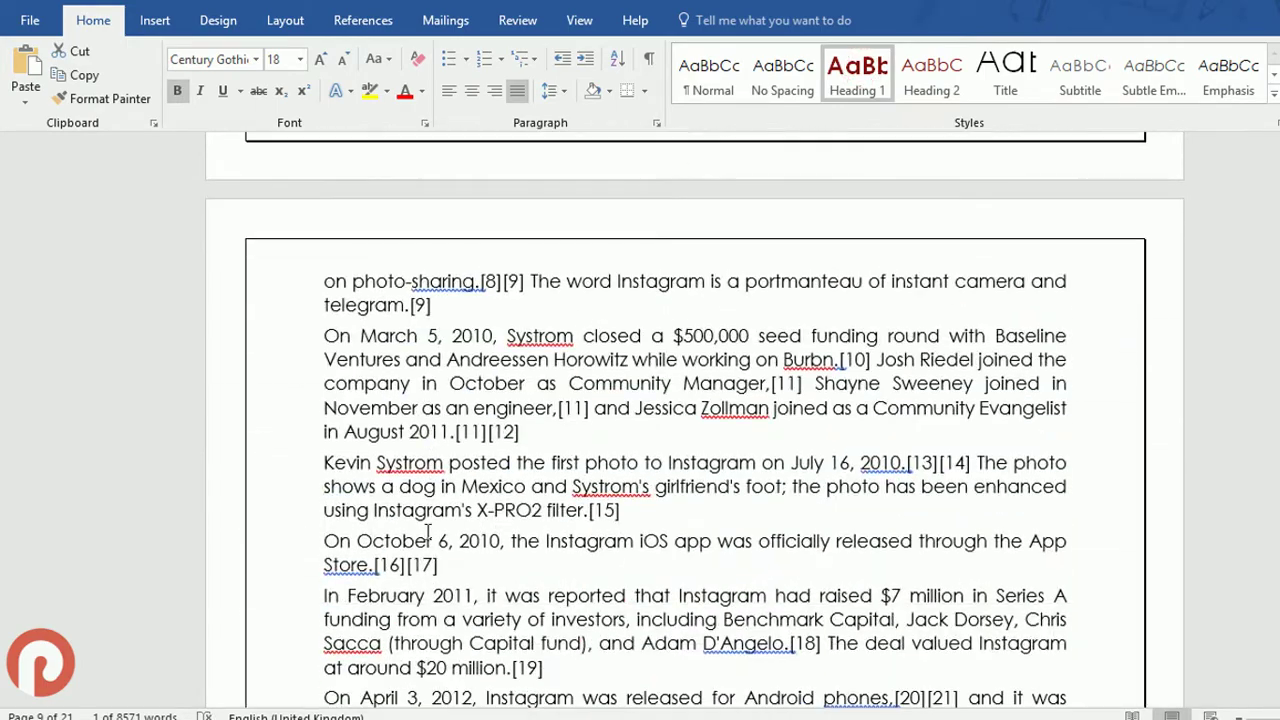
{"action": "scroll", "coordinate": [428, 530], "scroll_direction": "down", "scroll_amount": 6}
{"action": "scroll", "coordinate": [420, 510], "scroll_direction": "down", "scroll_amount": 3}
{"action": "scroll", "coordinate": [400, 480], "scroll_direction": "down", "scroll_amount": 1}
{"action": "double_click", "coordinate": [350, 445]}
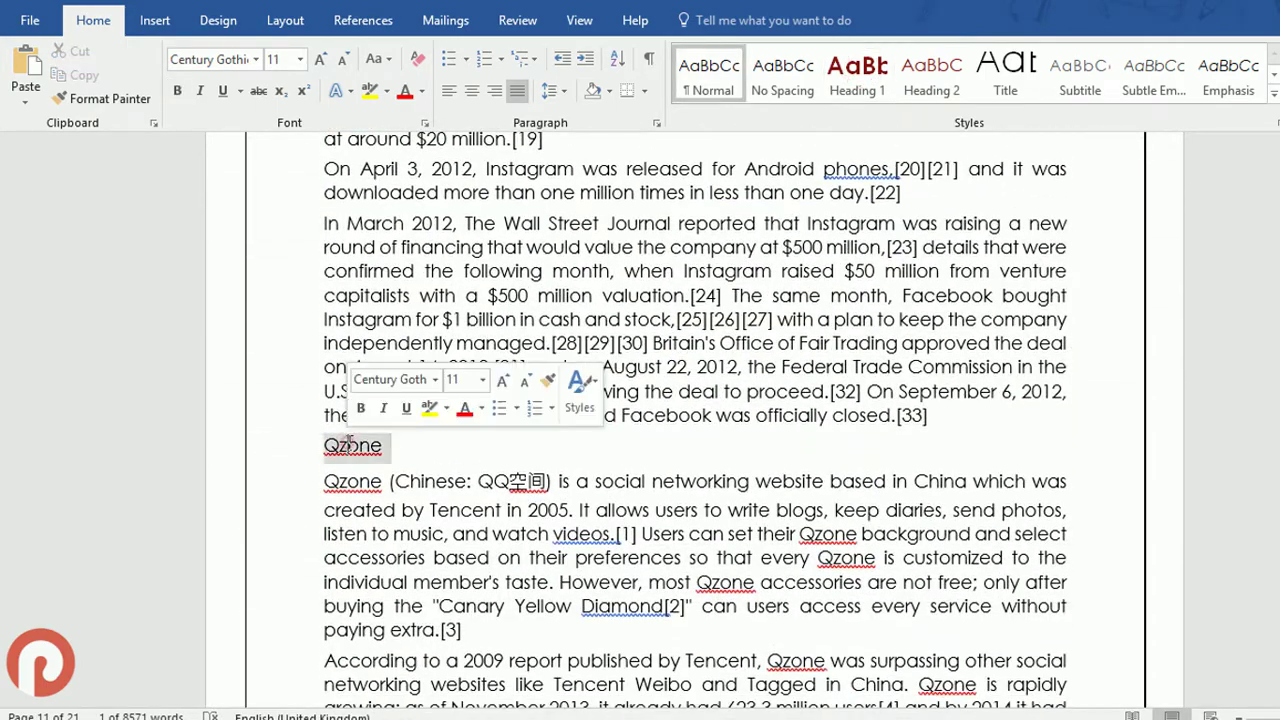
{"action": "left_click", "coordinate": [860, 75]}
{"action": "scroll", "coordinate": [549, 432], "scroll_direction": "down", "scroll_amount": 3}
{"action": "scroll", "coordinate": [480, 415], "scroll_direction": "down", "scroll_amount": 3}
{"action": "scroll", "coordinate": [415, 400], "scroll_direction": "down", "scroll_amount": 3}
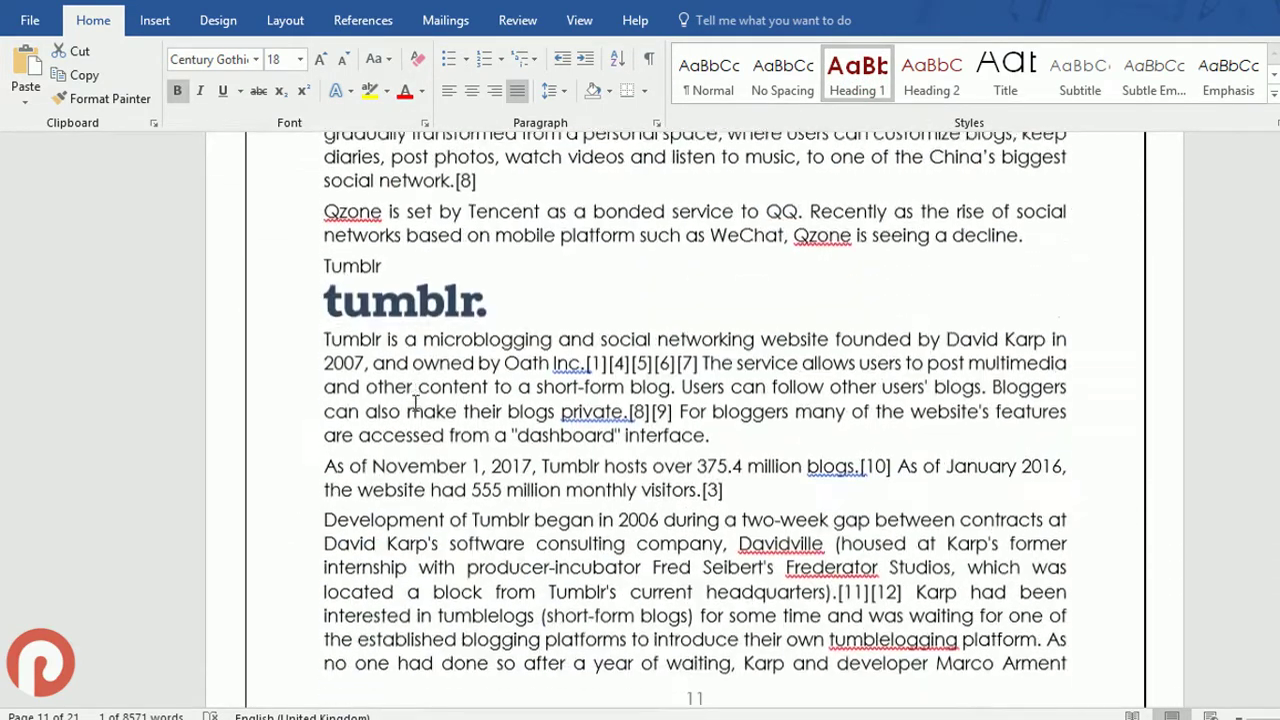
{"action": "double_click", "coordinate": [360, 265]}
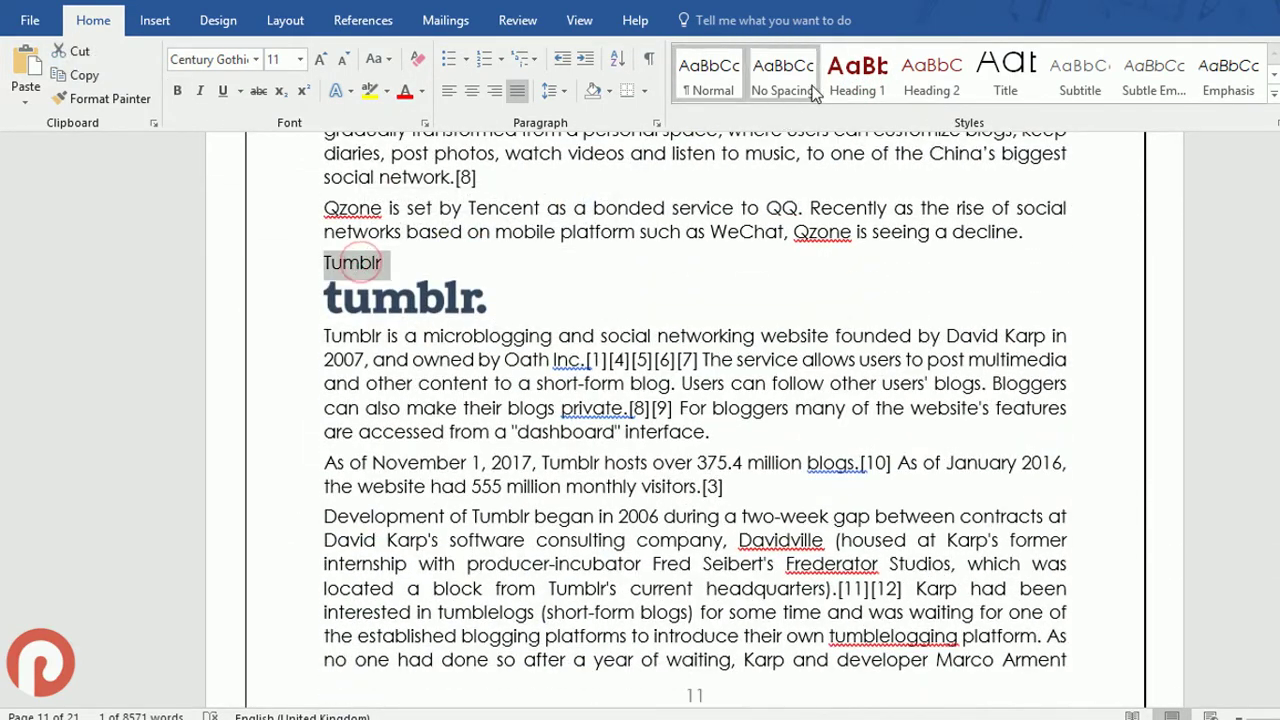
{"action": "left_click", "coordinate": [857, 75]}
Select the Twitter, Inc. title line further down the document.
{"action": "scroll", "coordinate": [496, 430], "scroll_direction": "down", "scroll_amount": 3}
{"action": "scroll", "coordinate": [481, 410], "scroll_direction": "down", "scroll_amount": 3}
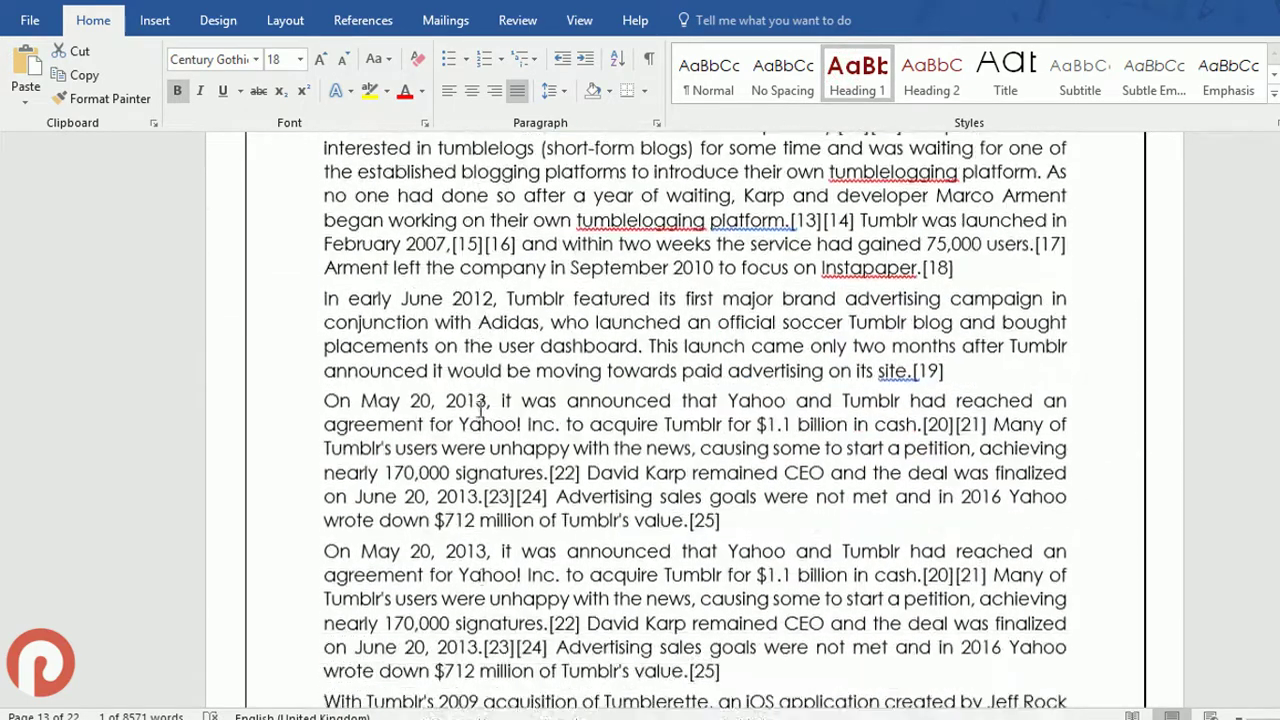
{"action": "scroll", "coordinate": [481, 410], "scroll_direction": "down", "scroll_amount": 3}
{"action": "scroll", "coordinate": [457, 403], "scroll_direction": "down", "scroll_amount": 5}
{"action": "scroll", "coordinate": [450, 400], "scroll_direction": "down", "scroll_amount": 3}
{"action": "scroll", "coordinate": [436, 392], "scroll_direction": "up", "scroll_amount": 5}
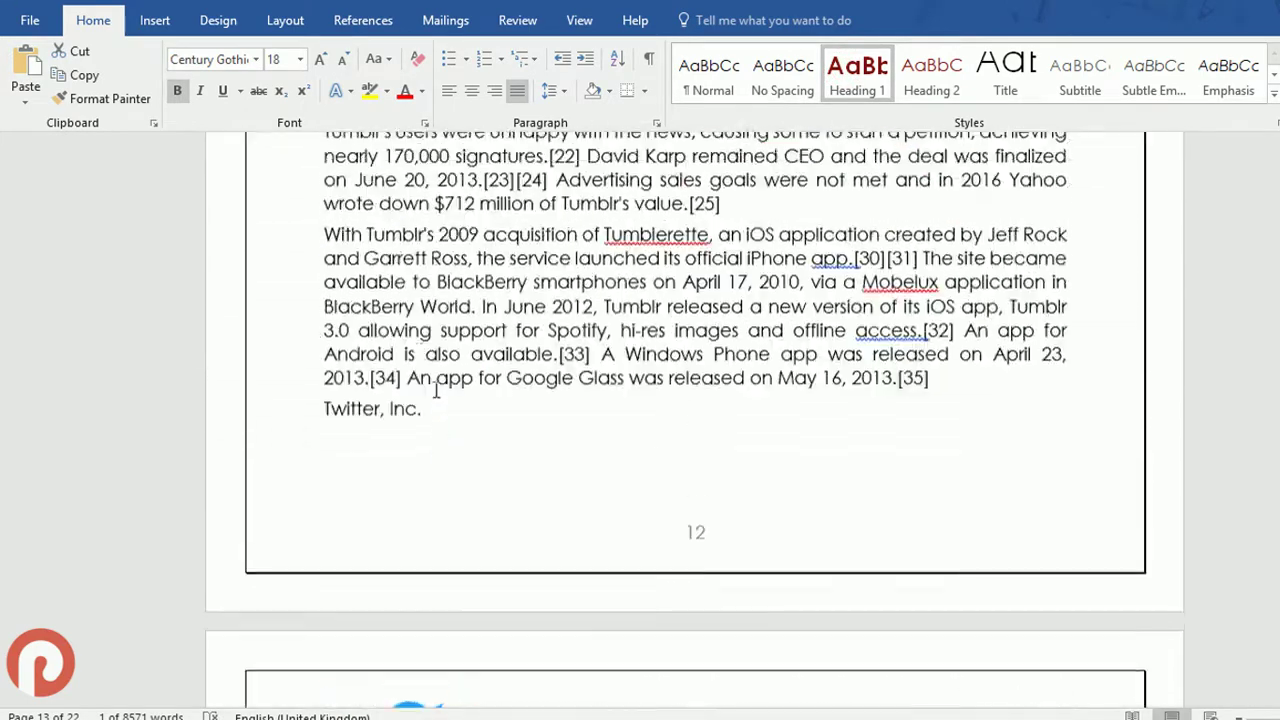
{"action": "scroll", "coordinate": [436, 392], "scroll_direction": "up", "scroll_amount": 1}
{"action": "triple_click", "coordinate": [365, 449]}
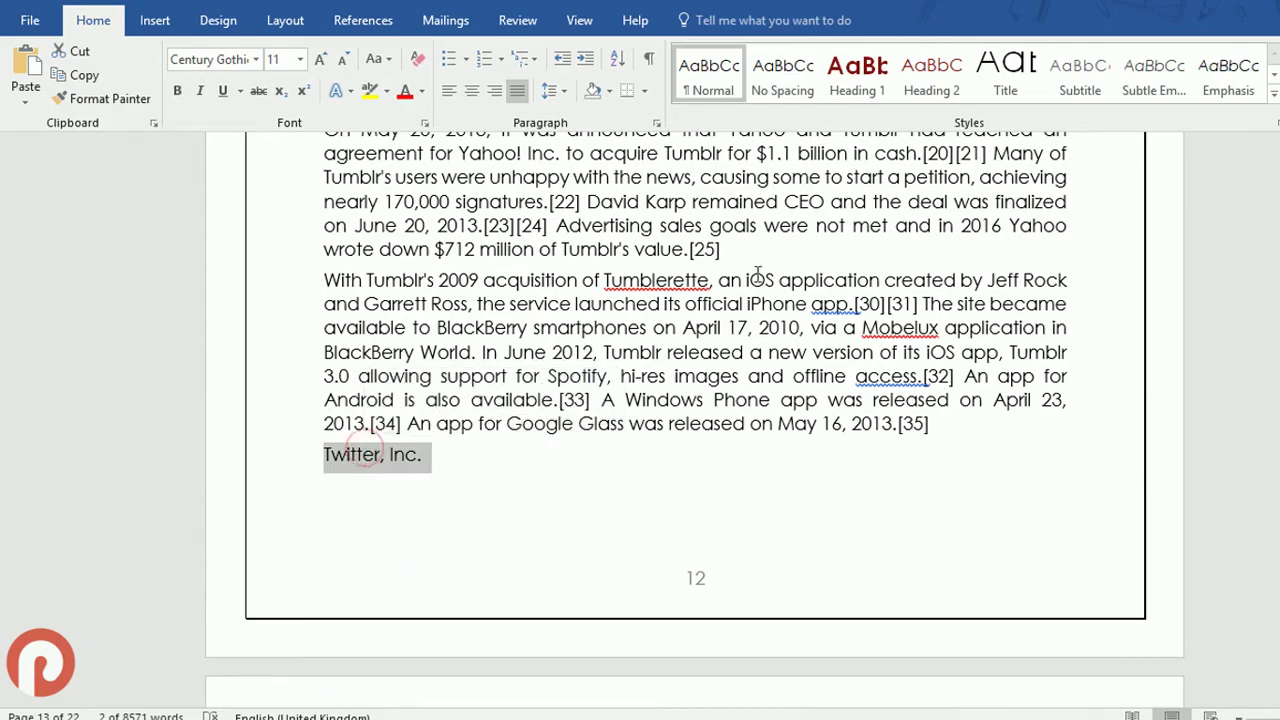
Apply Heading 1 to the Twitter, Inc., Sina Weibo and Baidu Tieba titles.
{"action": "left_click", "coordinate": [857, 85]}
{"action": "scroll", "coordinate": [471, 434], "scroll_direction": "down", "scroll_amount": 1}
{"action": "scroll", "coordinate": [460, 450], "scroll_direction": "down", "scroll_amount": 4}
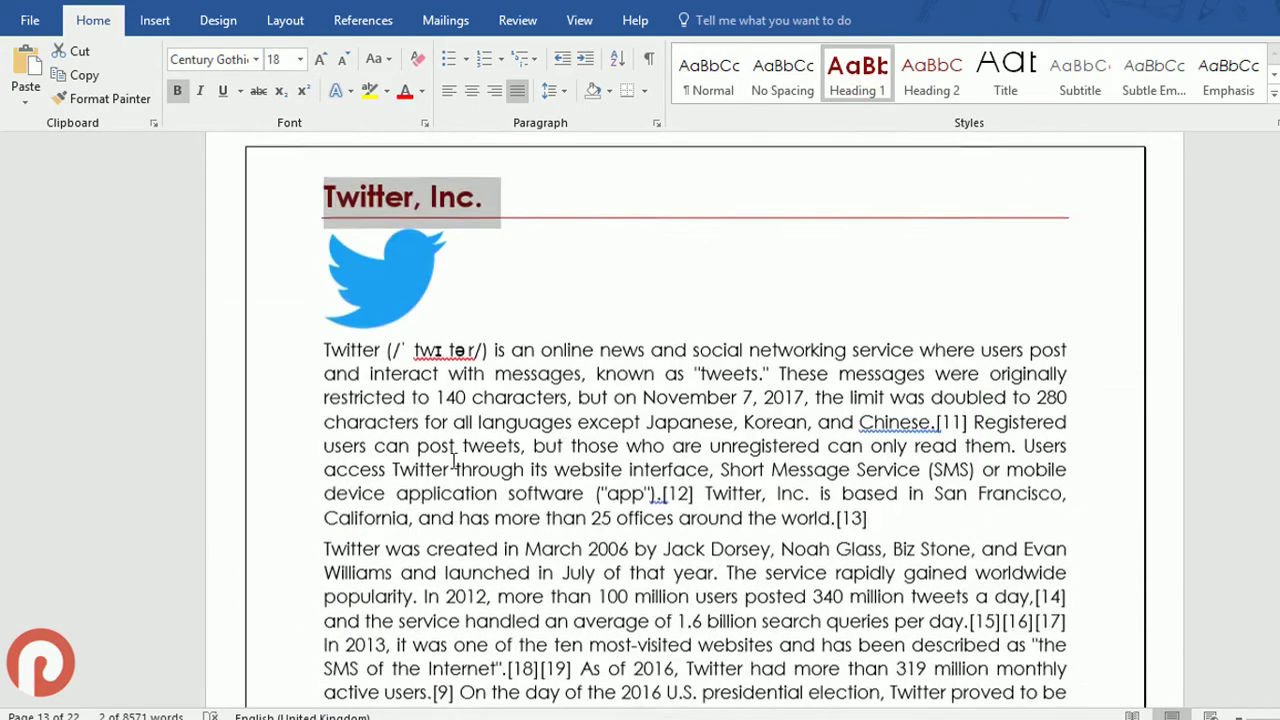
{"action": "scroll", "coordinate": [454, 462], "scroll_direction": "down", "scroll_amount": 3}
{"action": "scroll", "coordinate": [445, 466], "scroll_direction": "down", "scroll_amount": 6}
{"action": "scroll", "coordinate": [437, 470], "scroll_direction": "down", "scroll_amount": 3}
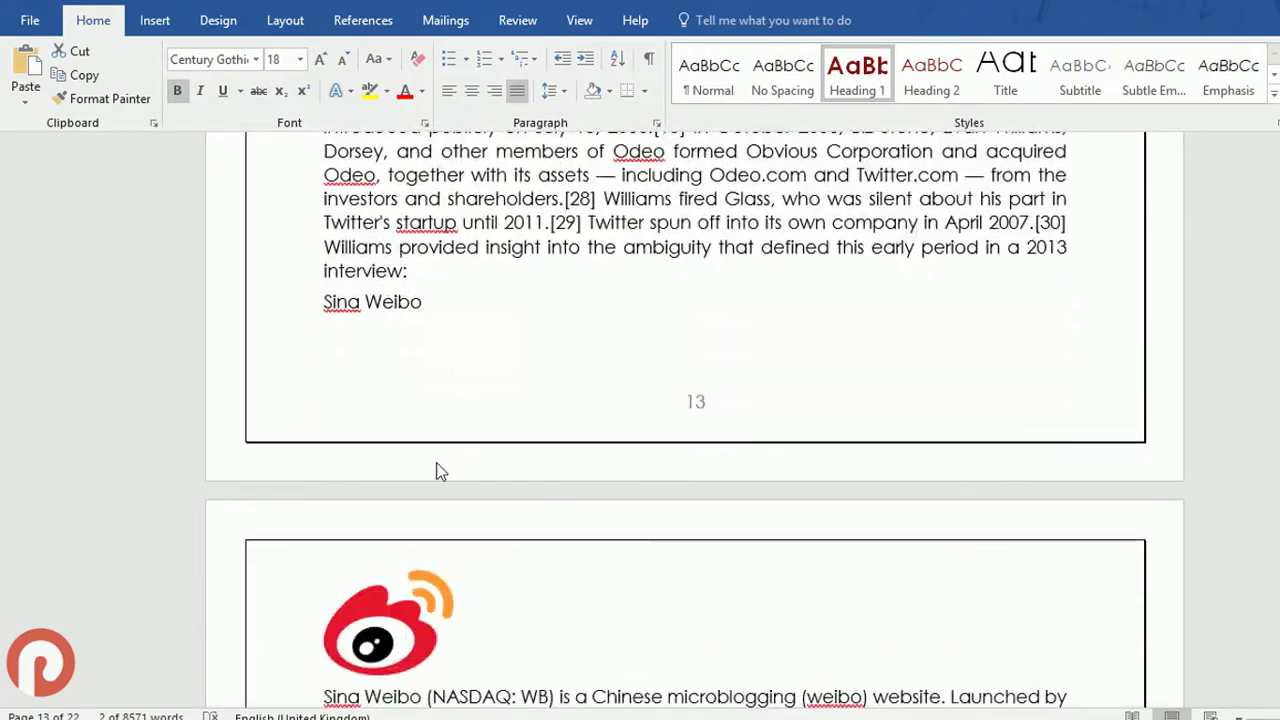
{"action": "triple_click", "coordinate": [401, 309]}
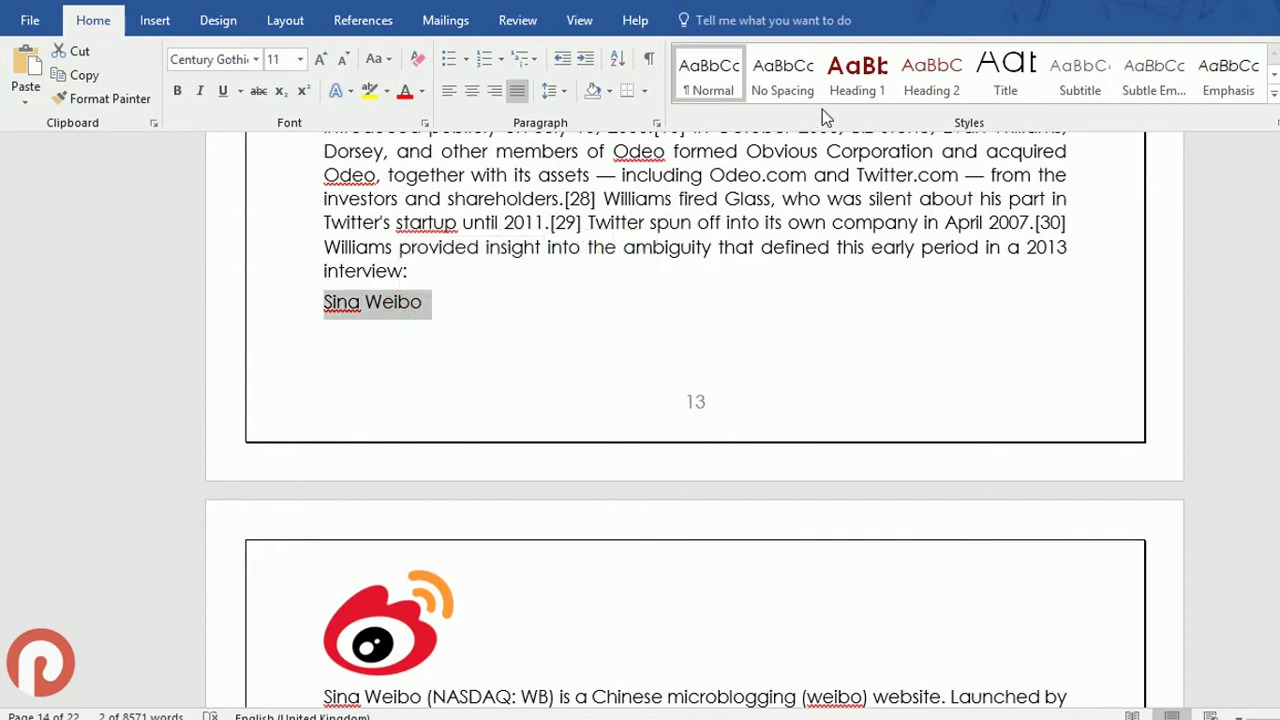
{"action": "left_click", "coordinate": [860, 82]}
{"action": "scroll", "coordinate": [531, 303], "scroll_direction": "down", "scroll_amount": 4}
{"action": "scroll", "coordinate": [450, 370], "scroll_direction": "down", "scroll_amount": 6}
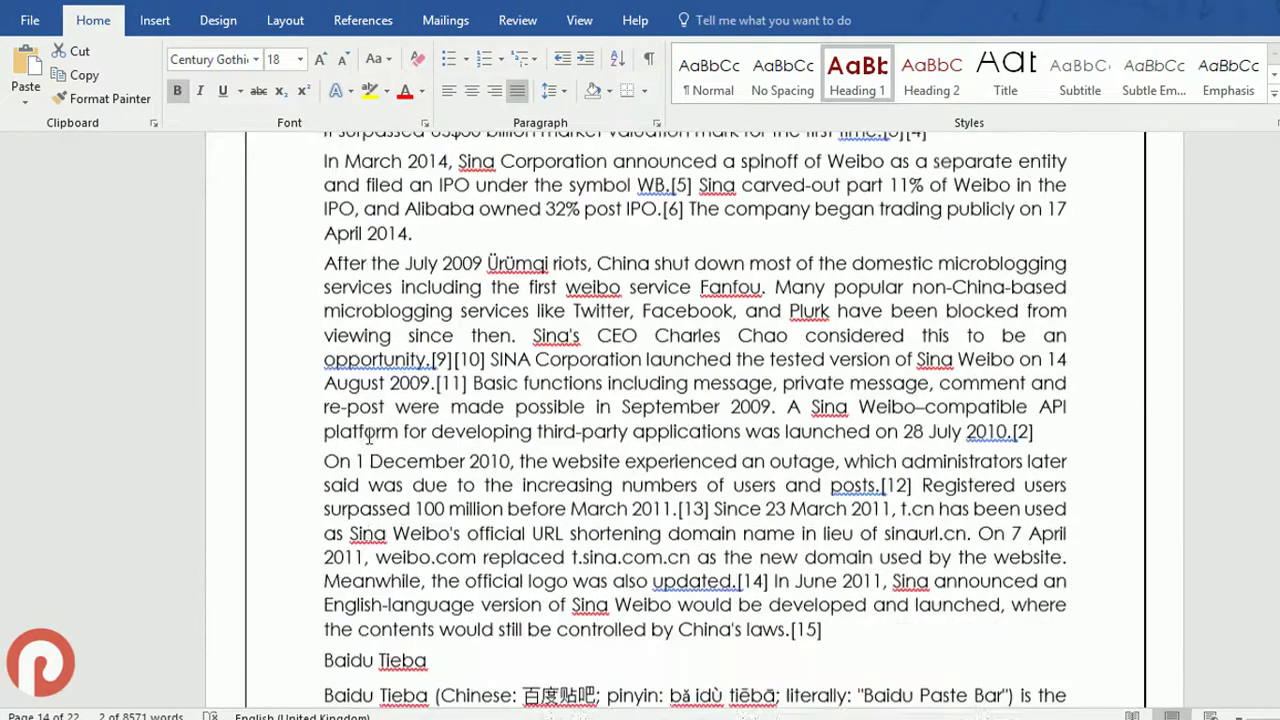
{"action": "scroll", "coordinate": [367, 437], "scroll_direction": "down", "scroll_amount": 3}
{"action": "scroll", "coordinate": [367, 437], "scroll_direction": "down", "scroll_amount": 1}
{"action": "scroll", "coordinate": [366, 445], "scroll_direction": "up", "scroll_amount": 2}
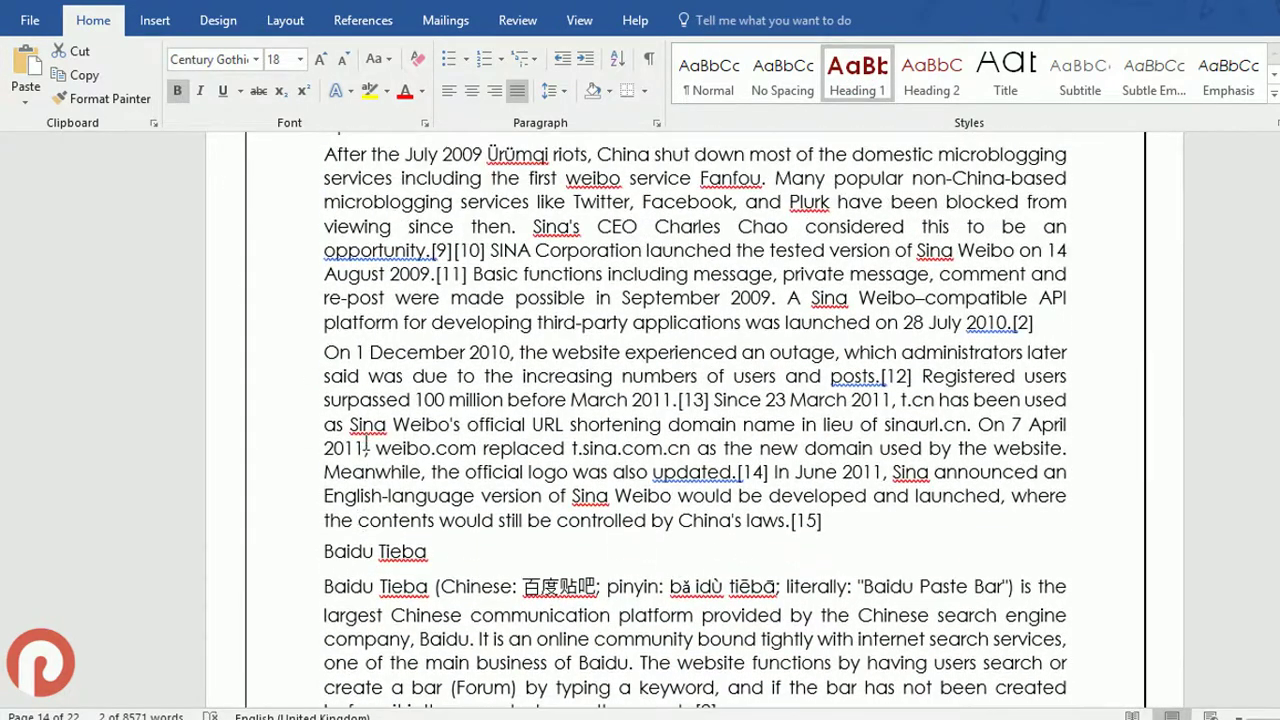
{"action": "triple_click", "coordinate": [369, 560]}
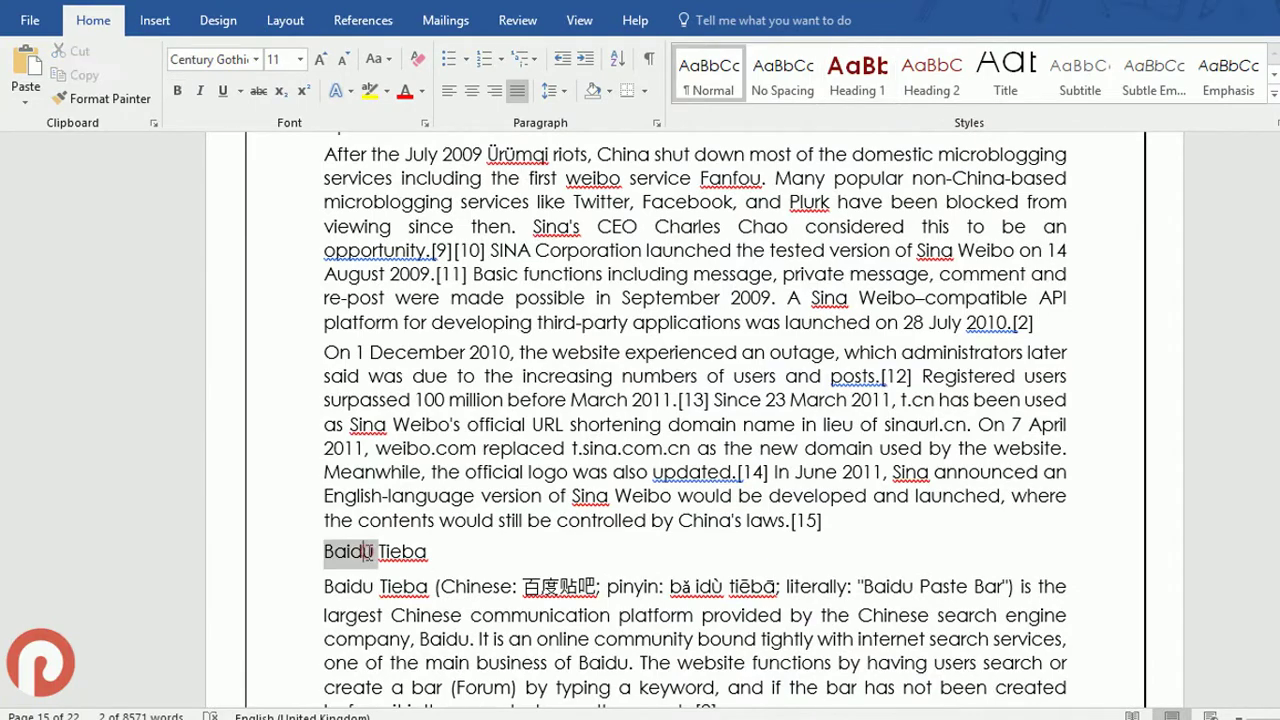
{"action": "left_click", "coordinate": [860, 82]}
Apply Heading 1 to the Skype and Viber section titles.
{"action": "scroll", "coordinate": [523, 501], "scroll_direction": "down", "scroll_amount": 1}
{"action": "scroll", "coordinate": [523, 501], "scroll_direction": "down", "scroll_amount": 6}
{"action": "scroll", "coordinate": [523, 503], "scroll_direction": "down", "scroll_amount": 1}
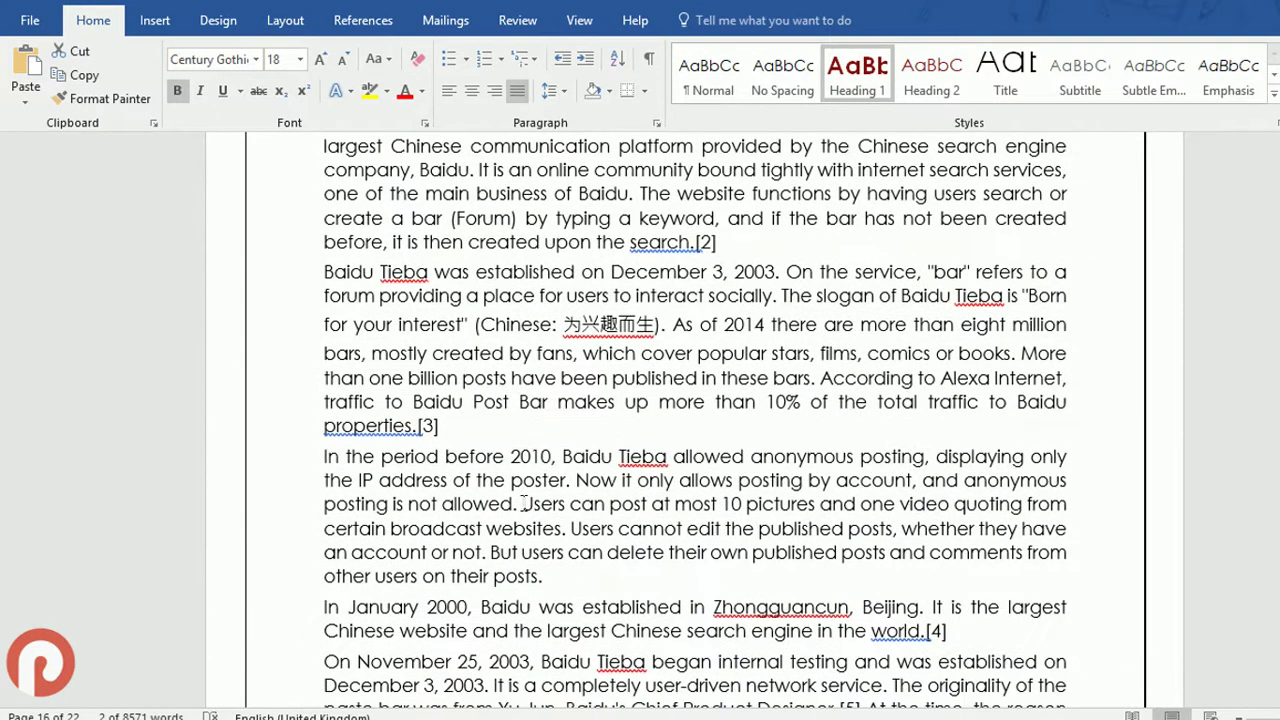
{"action": "scroll", "coordinate": [523, 503], "scroll_direction": "down", "scroll_amount": 1}
{"action": "scroll", "coordinate": [523, 503], "scroll_direction": "down", "scroll_amount": 4}
{"action": "scroll", "coordinate": [523, 503], "scroll_direction": "down", "scroll_amount": 5}
{"action": "scroll", "coordinate": [448, 503], "scroll_direction": "down", "scroll_amount": 3}
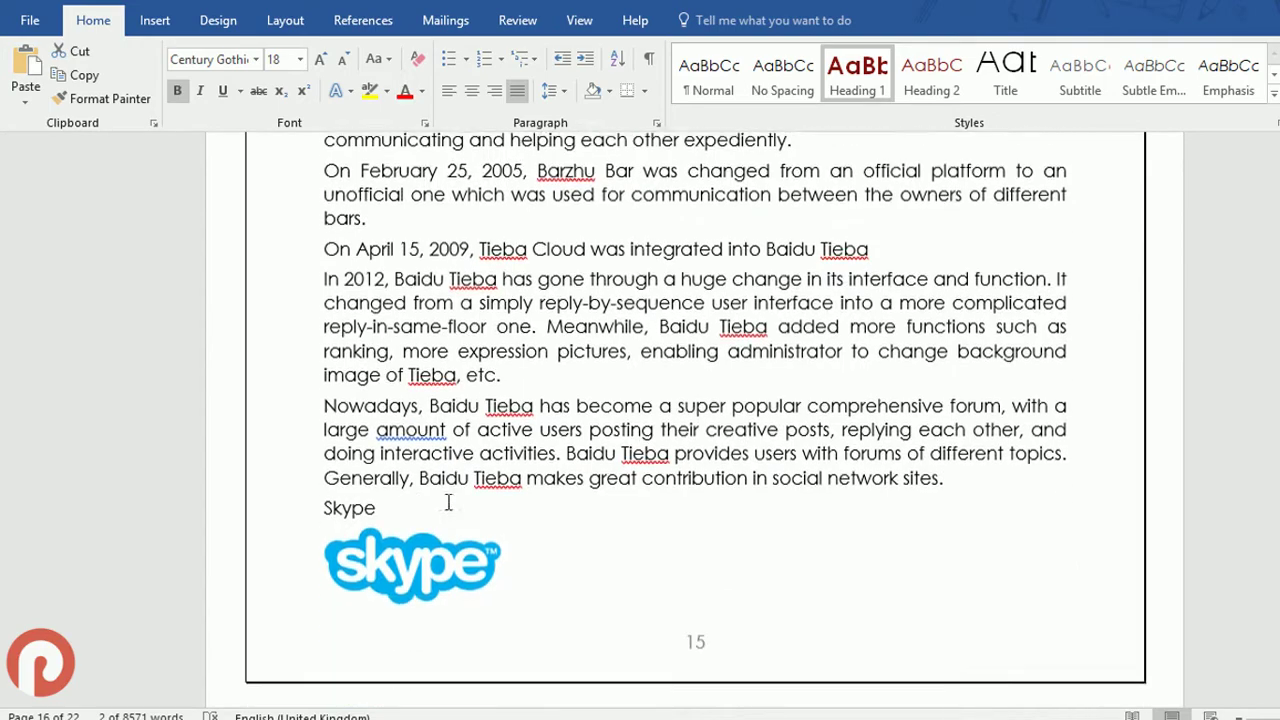
{"action": "triple_click", "coordinate": [335, 505]}
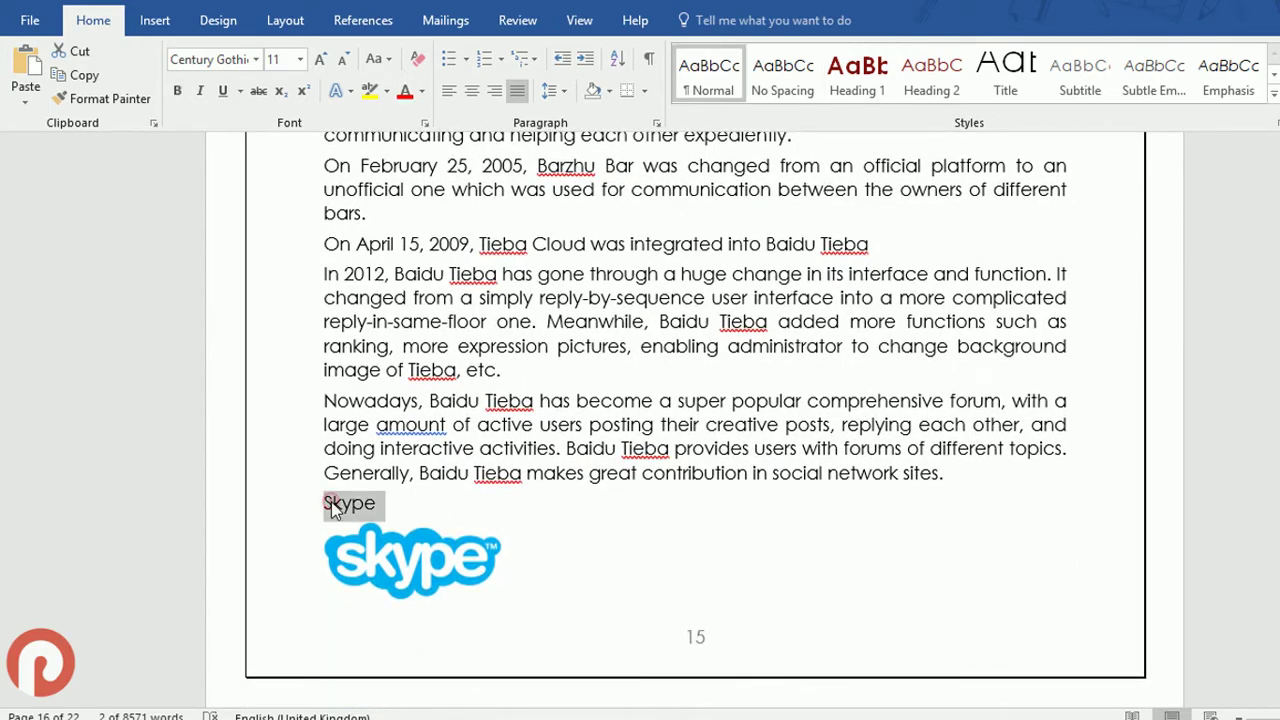
{"action": "left_click", "coordinate": [852, 92]}
{"action": "scroll", "coordinate": [600, 400], "scroll_direction": "down", "scroll_amount": 5}
{"action": "scroll", "coordinate": [586, 449], "scroll_direction": "down", "scroll_amount": 5}
{"action": "scroll", "coordinate": [524, 430], "scroll_direction": "down", "scroll_amount": 5}
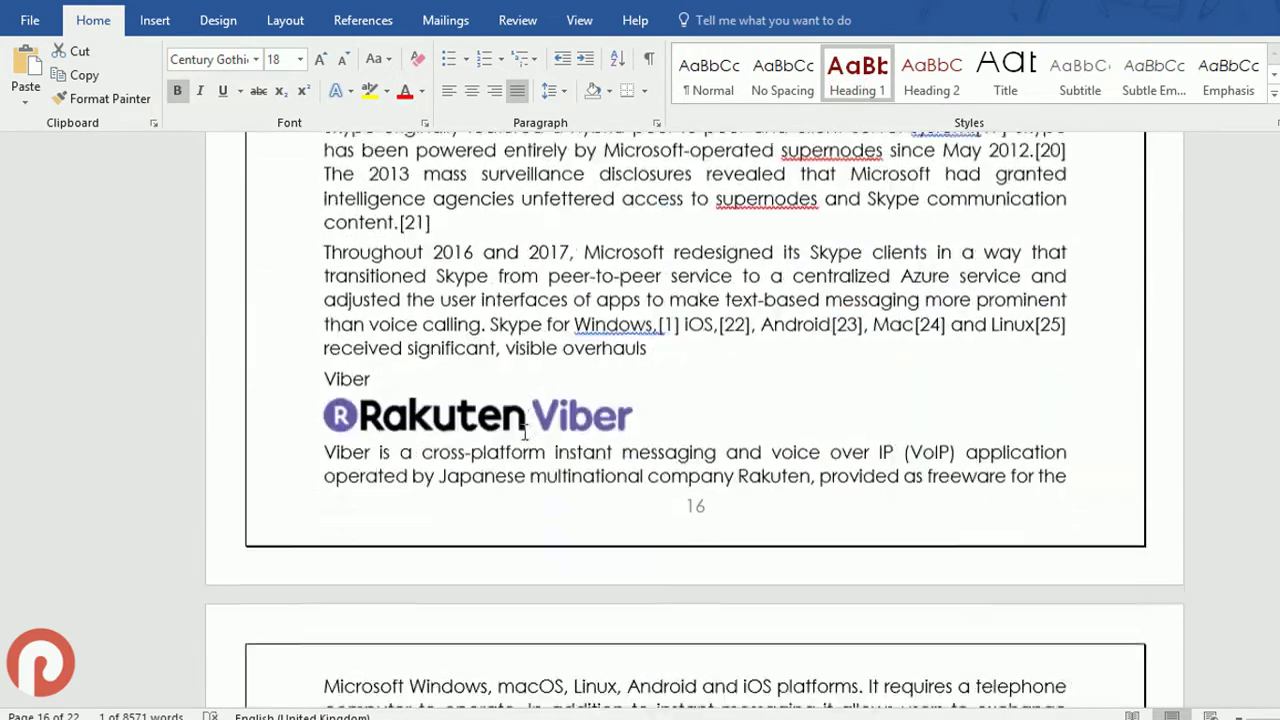
{"action": "scroll", "coordinate": [524, 430], "scroll_direction": "down", "scroll_amount": 1}
{"action": "triple_click", "coordinate": [349, 330]}
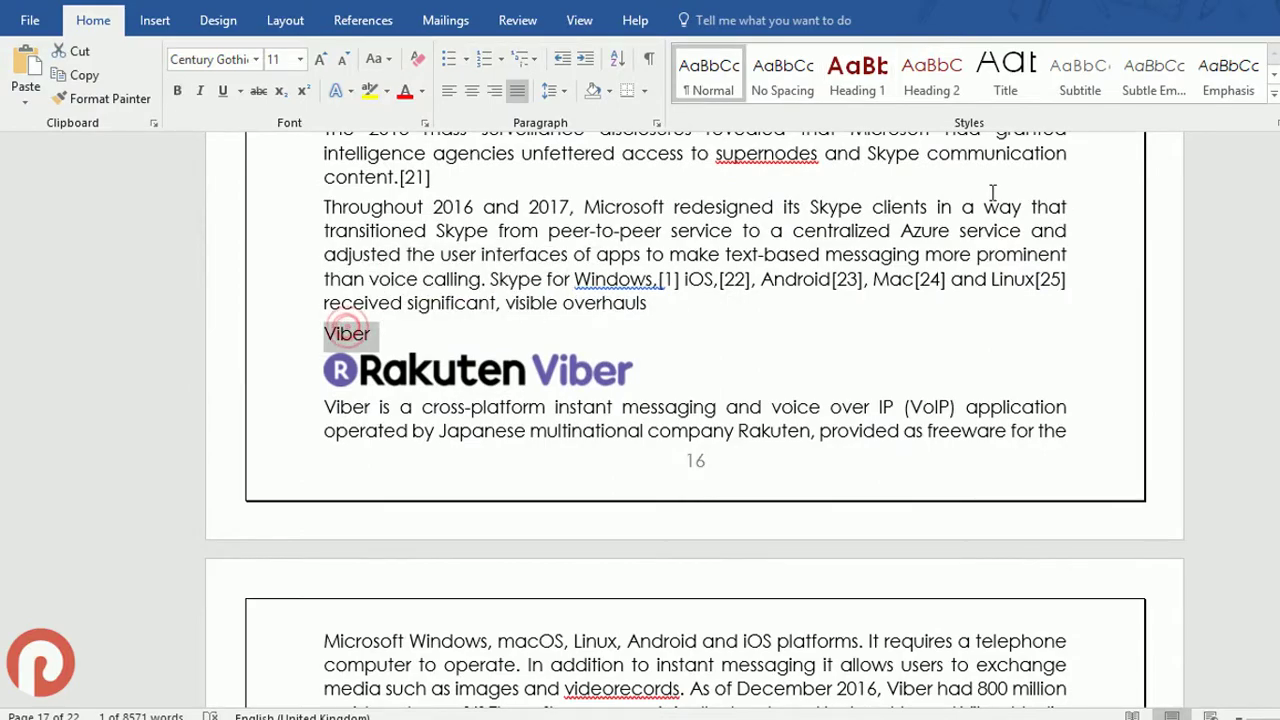
{"action": "left_click", "coordinate": [842, 80]}
Apply Heading 1 to the Snapchat and Reddit section titles.
{"action": "scroll", "coordinate": [608, 363], "scroll_direction": "down", "scroll_amount": 3}
{"action": "scroll", "coordinate": [540, 480], "scroll_direction": "down", "scroll_amount": 6}
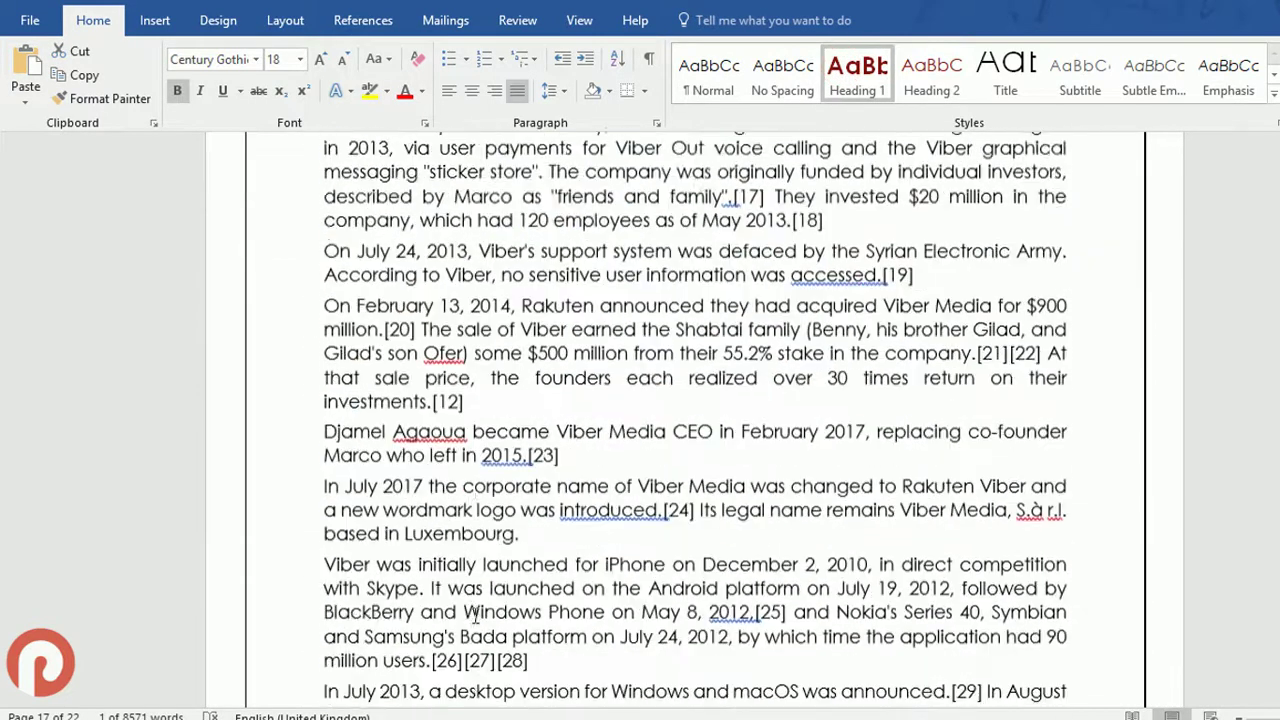
{"action": "scroll", "coordinate": [476, 610], "scroll_direction": "down", "scroll_amount": 2}
{"action": "scroll", "coordinate": [476, 610], "scroll_direction": "down", "scroll_amount": 5}
{"action": "scroll", "coordinate": [423, 571], "scroll_direction": "up", "scroll_amount": 3}
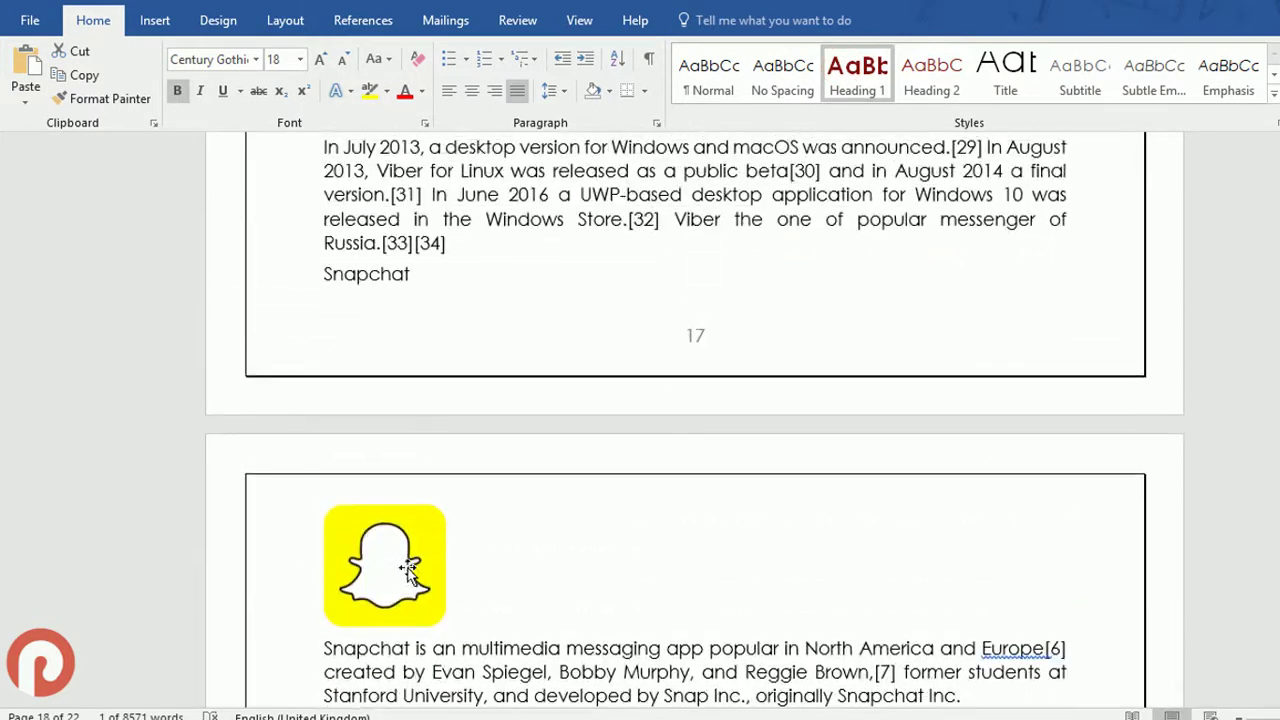
{"action": "triple_click", "coordinate": [352, 274]}
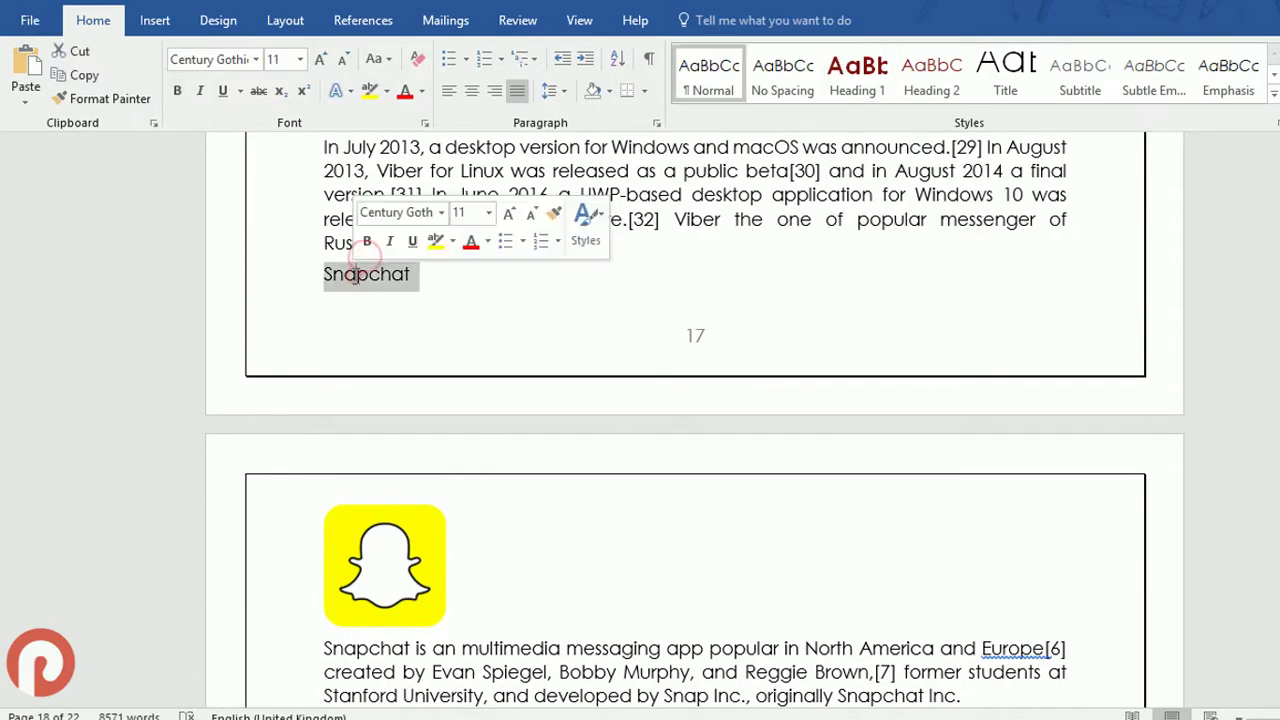
{"action": "left_click", "coordinate": [875, 85]}
{"action": "scroll", "coordinate": [480, 428], "scroll_direction": "down", "scroll_amount": 2}
{"action": "scroll", "coordinate": [480, 428], "scroll_direction": "down", "scroll_amount": 1}
{"action": "scroll", "coordinate": [398, 548], "scroll_direction": "down", "scroll_amount": 5}
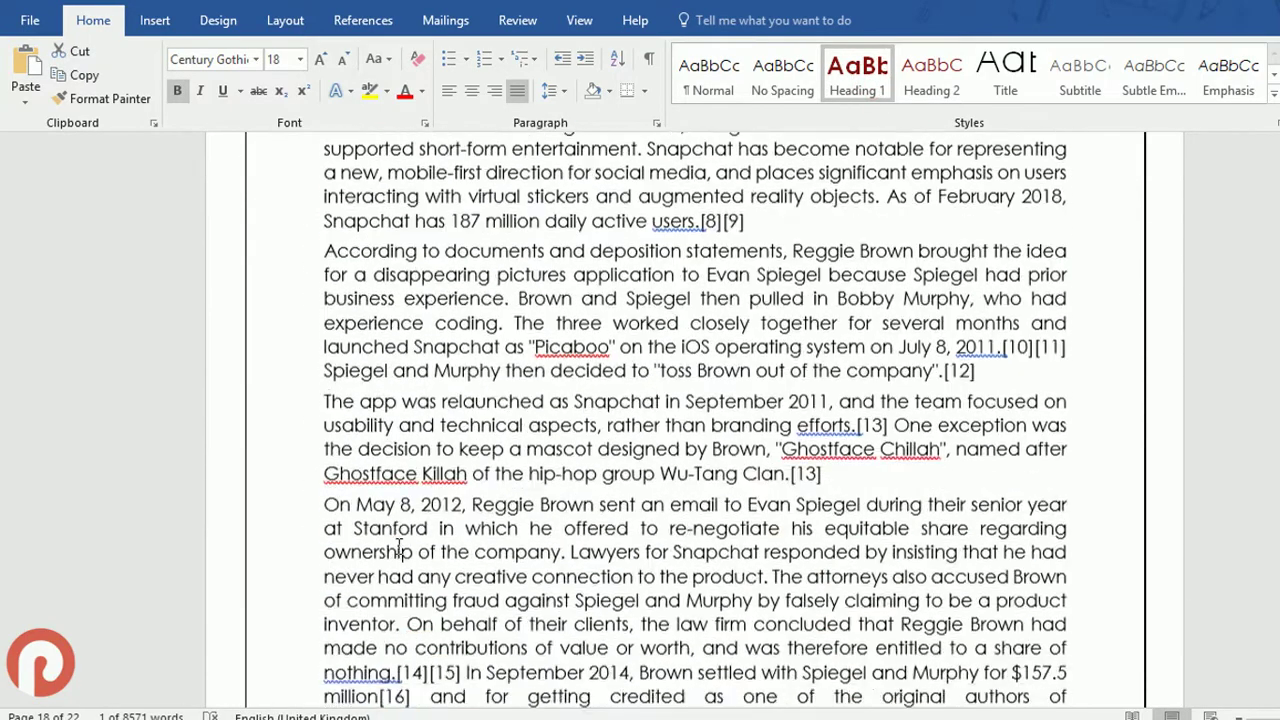
{"action": "scroll", "coordinate": [398, 548], "scroll_direction": "down", "scroll_amount": 5}
{"action": "triple_click", "coordinate": [358, 292]}
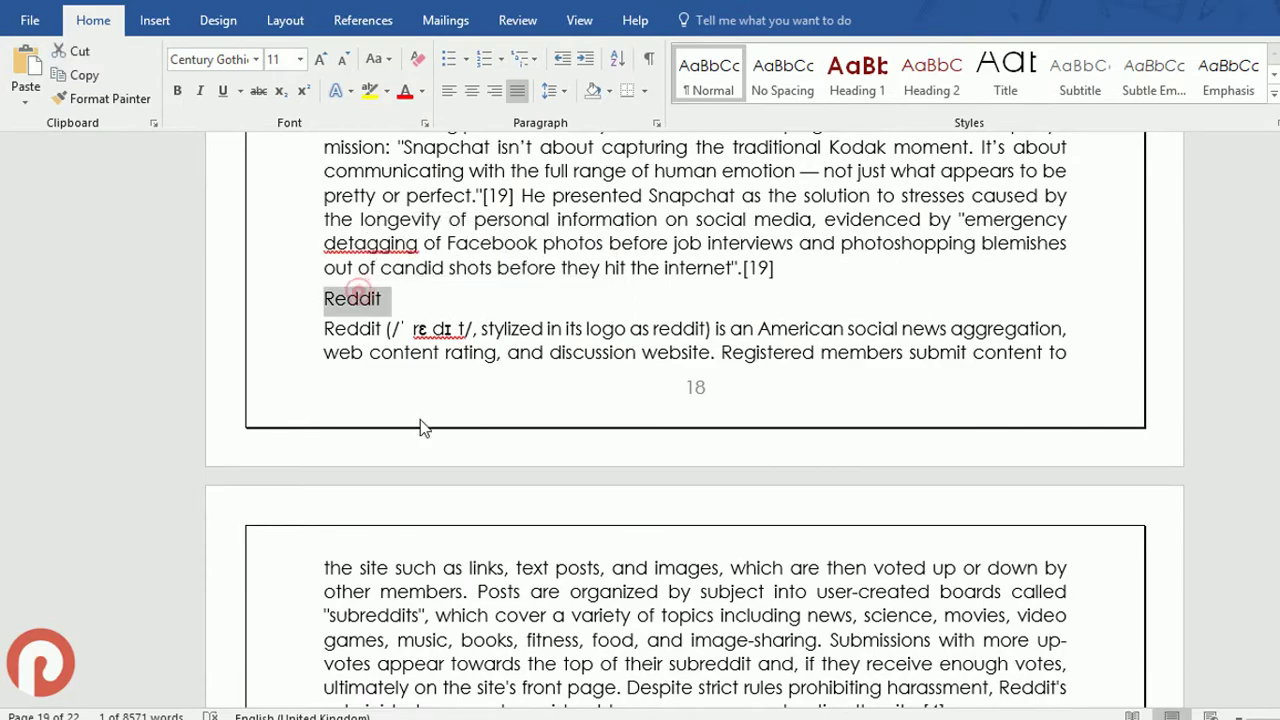
{"action": "left_click", "coordinate": [858, 80]}
Apply Heading 1 to the Line and Pinterest section titles.
{"action": "scroll", "coordinate": [383, 349], "scroll_direction": "down", "scroll_amount": 8}
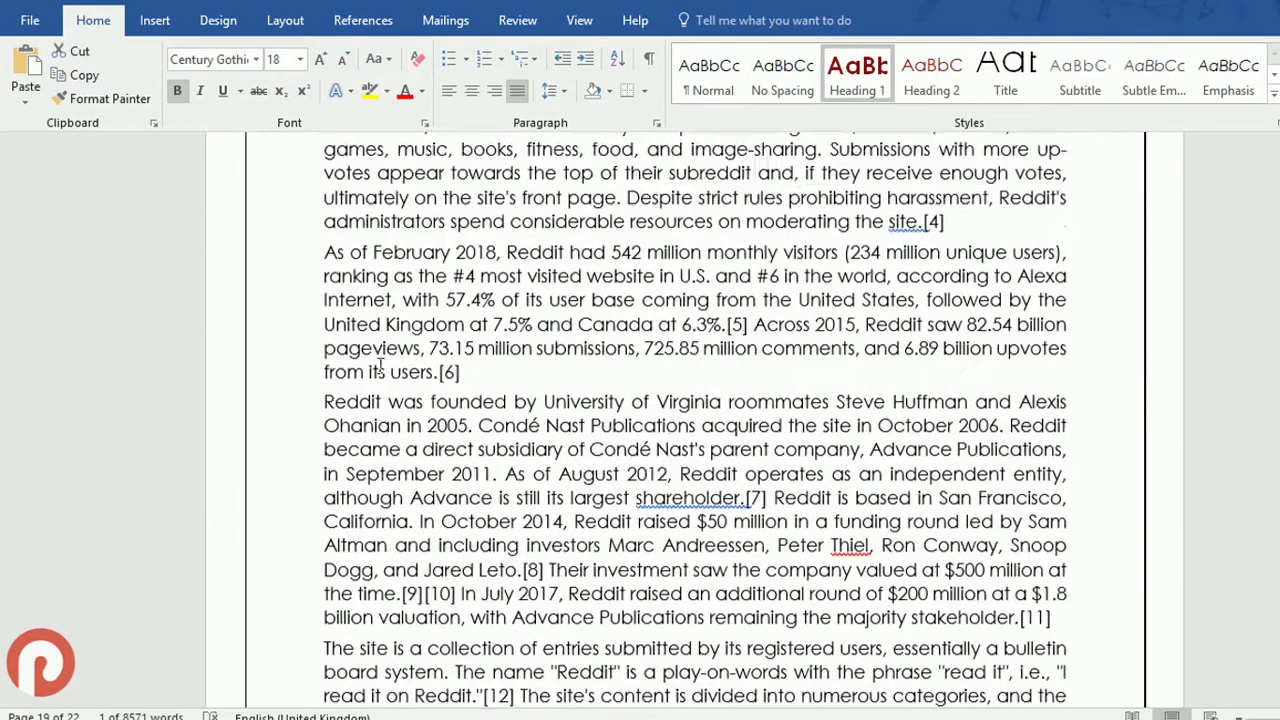
{"action": "scroll", "coordinate": [383, 349], "scroll_direction": "down", "scroll_amount": 1}
{"action": "scroll", "coordinate": [374, 375], "scroll_direction": "down", "scroll_amount": 4}
{"action": "scroll", "coordinate": [374, 377], "scroll_direction": "down", "scroll_amount": 4}
{"action": "scroll", "coordinate": [372, 372], "scroll_direction": "down", "scroll_amount": 2}
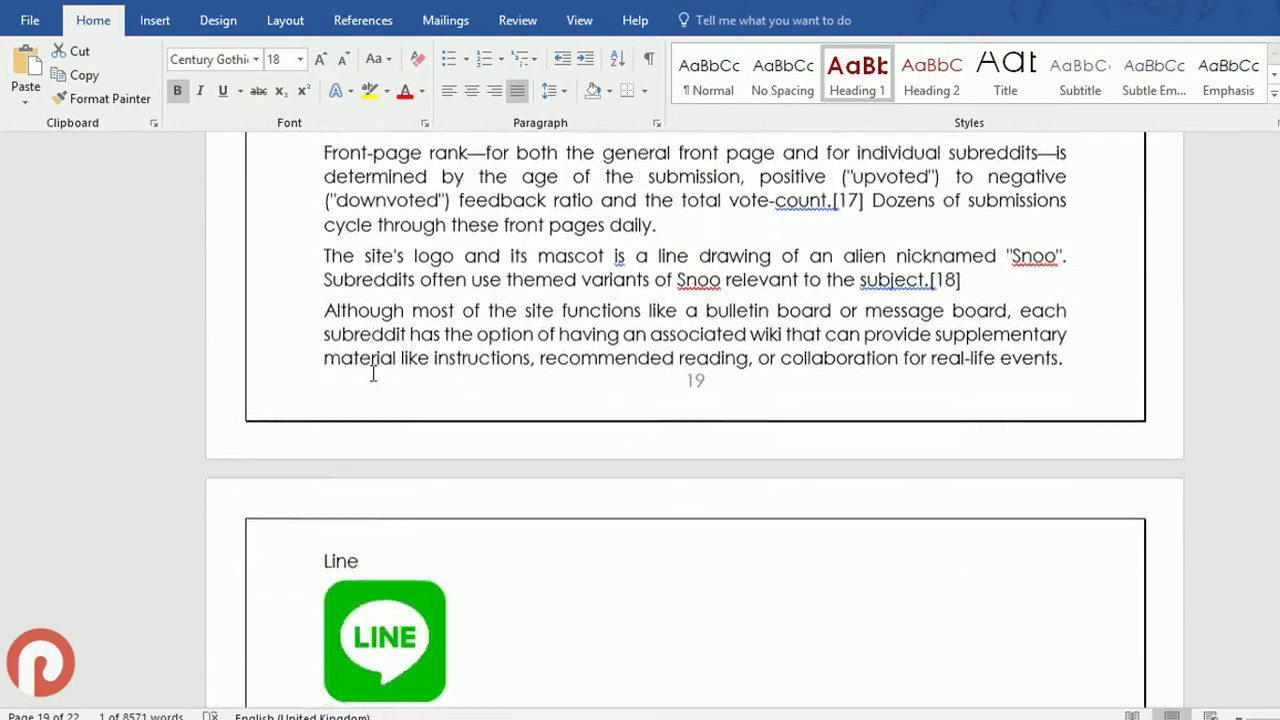
{"action": "scroll", "coordinate": [372, 365], "scroll_direction": "down", "scroll_amount": 4}
{"action": "triple_click", "coordinate": [344, 265]}
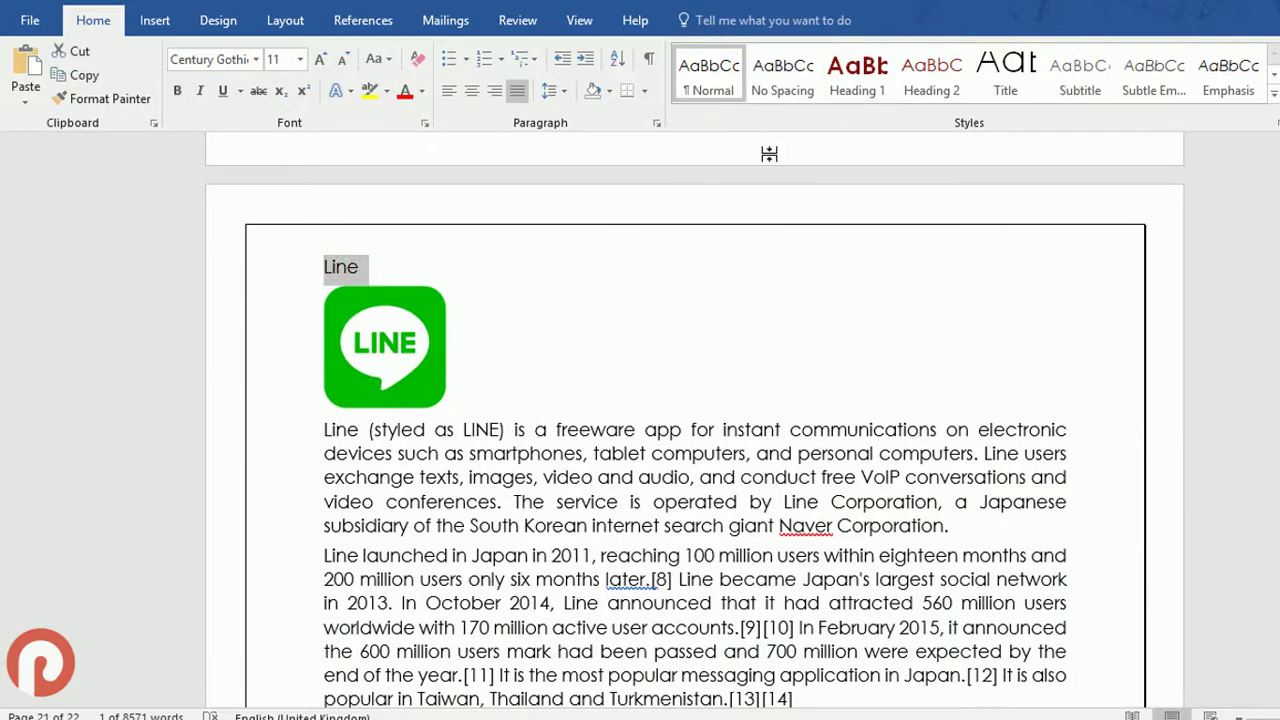
{"action": "left_click", "coordinate": [835, 72]}
{"action": "scroll", "coordinate": [607, 281], "scroll_direction": "down", "scroll_amount": 8}
{"action": "scroll", "coordinate": [520, 287], "scroll_direction": "down", "scroll_amount": 7}
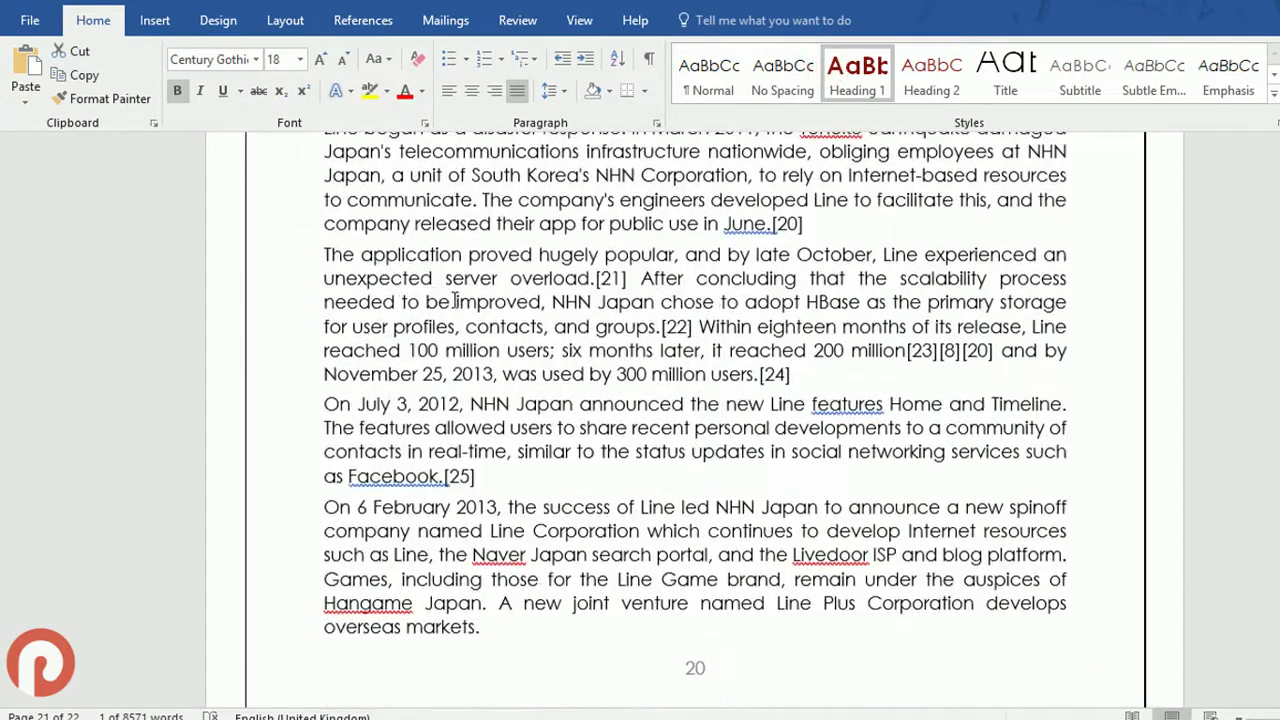
{"action": "scroll", "coordinate": [432, 293], "scroll_direction": "up", "scroll_amount": 5}
{"action": "scroll", "coordinate": [432, 293], "scroll_direction": "down", "scroll_amount": 1}
{"action": "scroll", "coordinate": [432, 293], "scroll_direction": "down", "scroll_amount": 7}
{"action": "scroll", "coordinate": [430, 295], "scroll_direction": "down", "scroll_amount": 4}
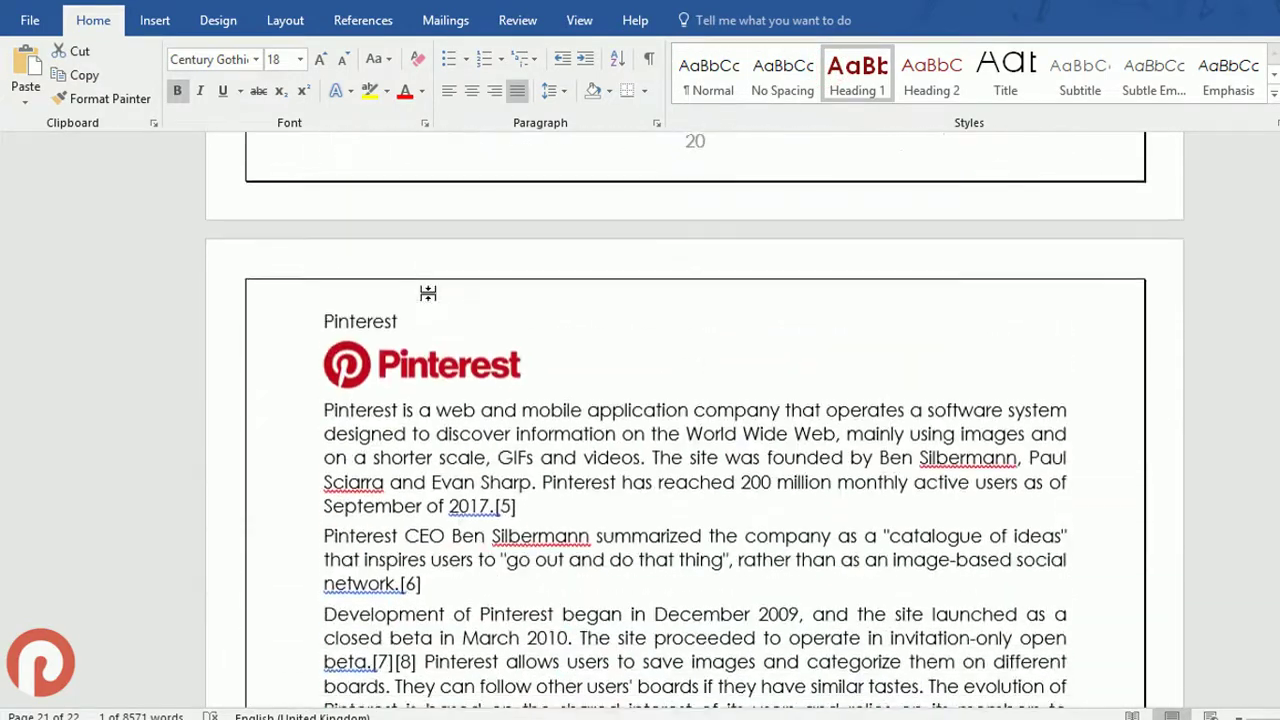
{"action": "scroll", "coordinate": [428, 298], "scroll_direction": "up", "scroll_amount": 4}
{"action": "double_click", "coordinate": [355, 550]}
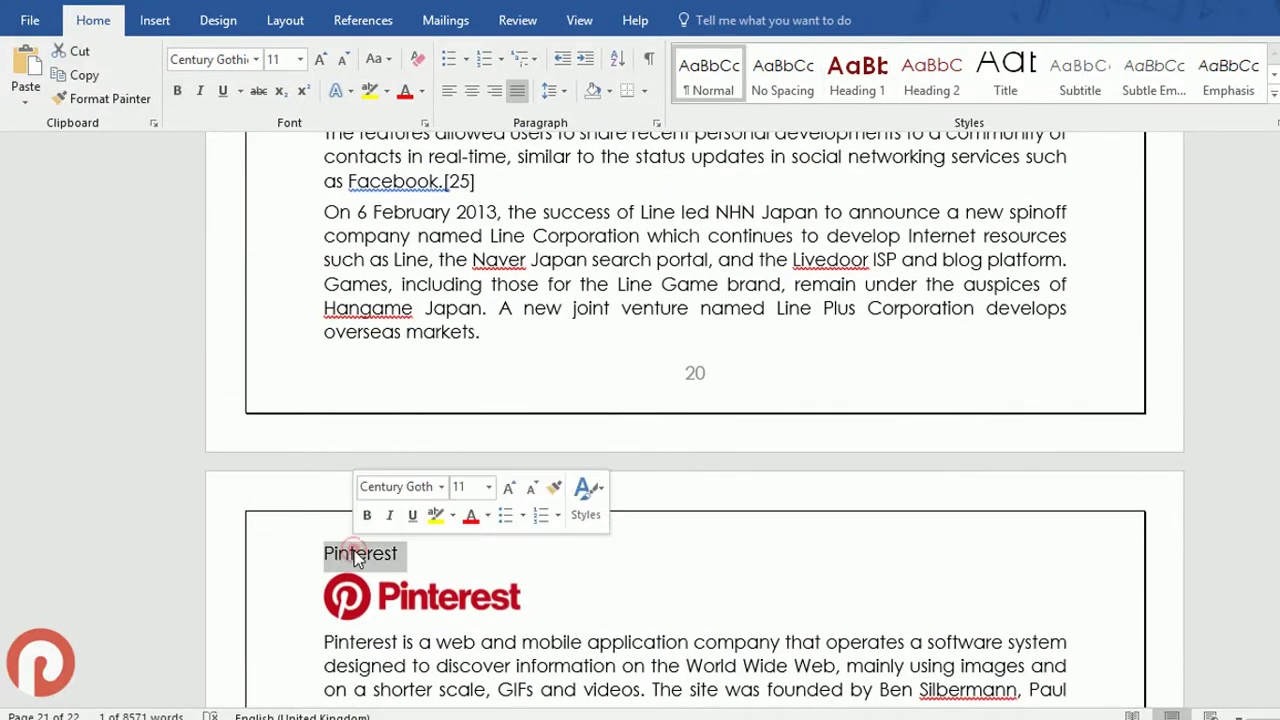
{"action": "left_click", "coordinate": [850, 72]}
{"action": "scroll", "coordinate": [583, 310], "scroll_direction": "up", "scroll_amount": 4}
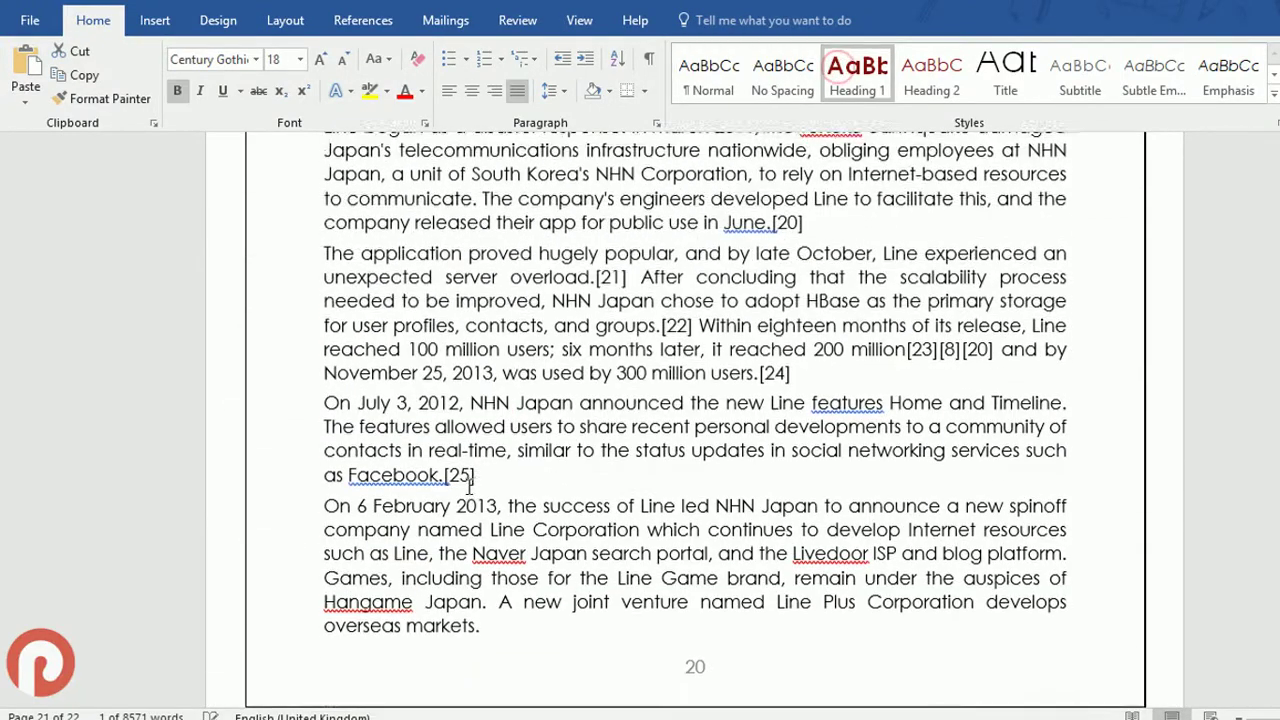
{"action": "scroll", "coordinate": [555, 355], "scroll_direction": "up", "scroll_amount": 6}
{"action": "scroll", "coordinate": [525, 400], "scroll_direction": "up", "scroll_amount": 3}
{"action": "scroll", "coordinate": [497, 445], "scroll_direction": "up", "scroll_amount": 5}
{"action": "scroll", "coordinate": [469, 487], "scroll_direction": "up", "scroll_amount": 4}
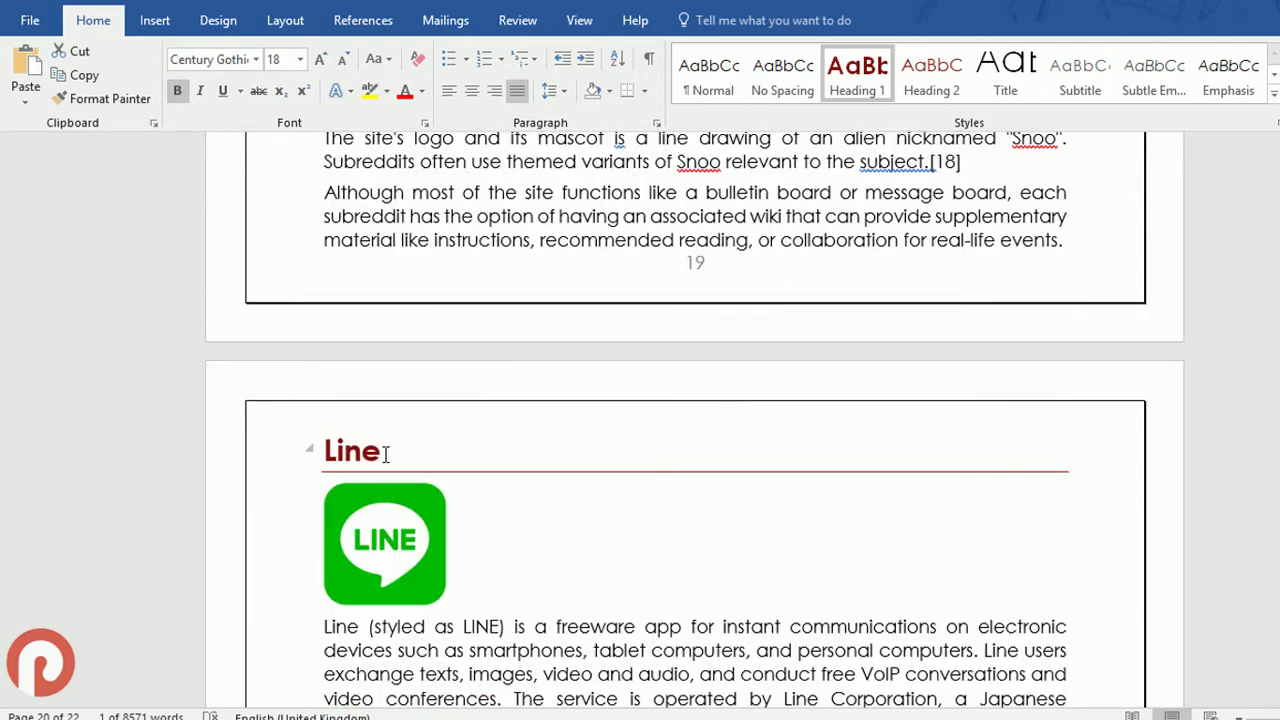
Return to the document start and put the cursor on blank page 2 after the red cover.
{"action": "scroll", "coordinate": [377, 428], "scroll_direction": "up", "scroll_amount": 4}
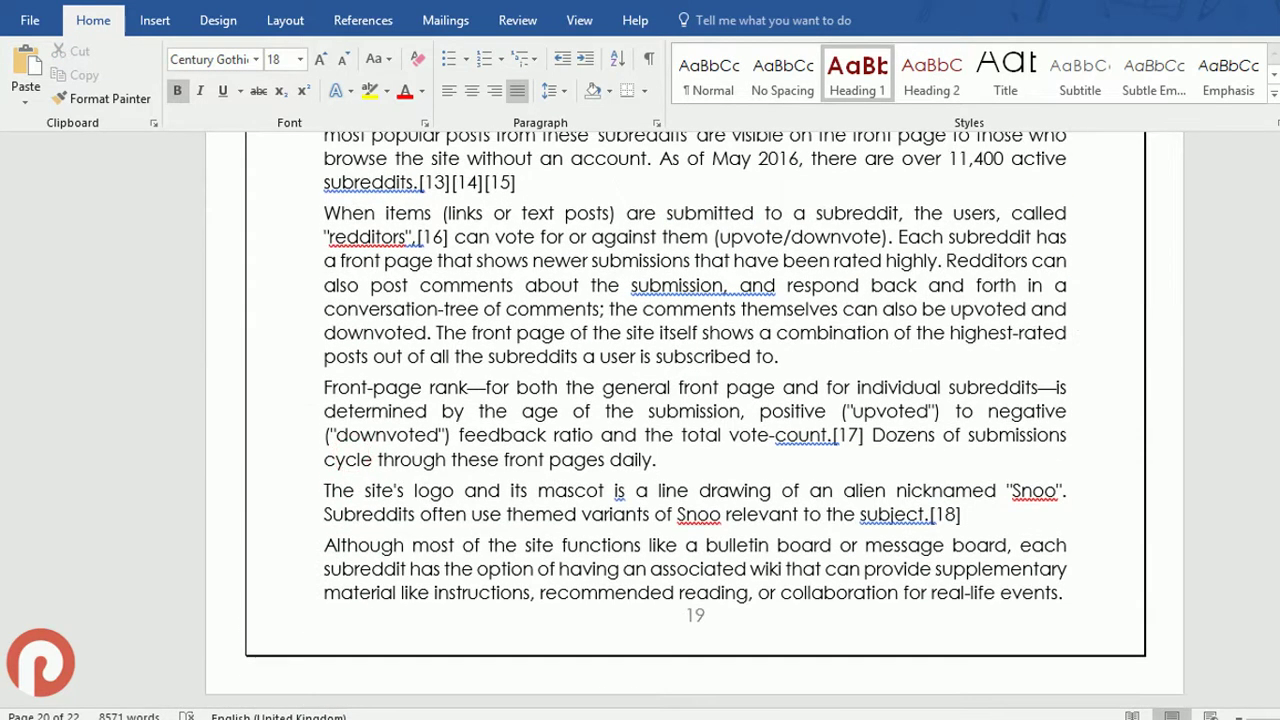
{"action": "left_click_drag", "start_coordinate": [1273, 620], "coordinate": [1273, 330]}
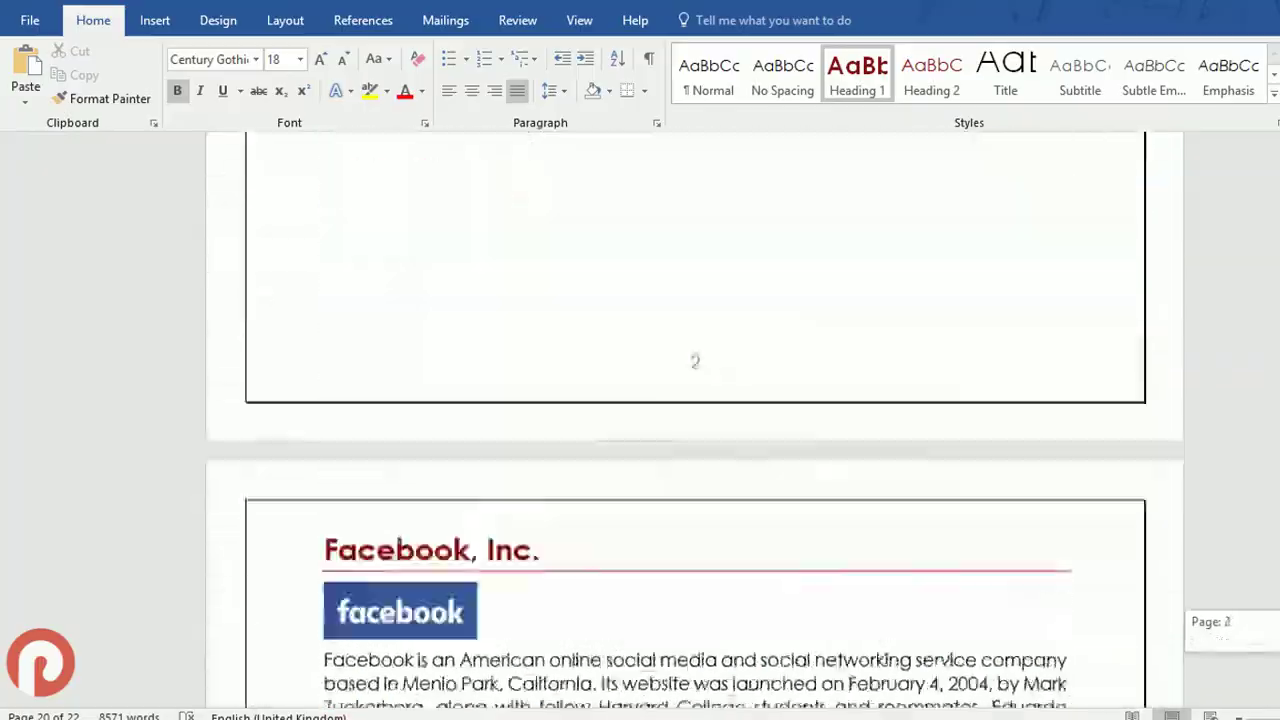
{"action": "left_click_drag", "start_coordinate": [1273, 330], "coordinate": [1273, 140]}
{"action": "scroll", "coordinate": [694, 400], "scroll_direction": "up", "scroll_amount": 1}
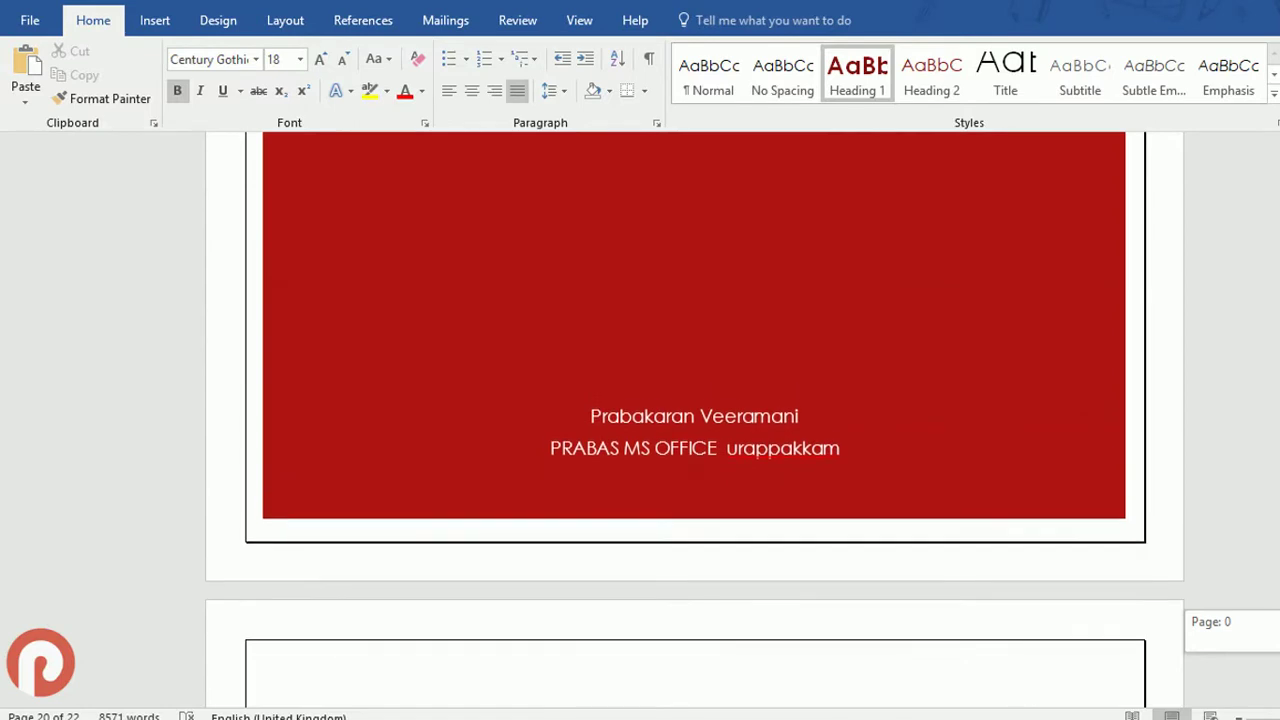
{"action": "scroll", "coordinate": [694, 400], "scroll_direction": "down", "scroll_amount": 5}
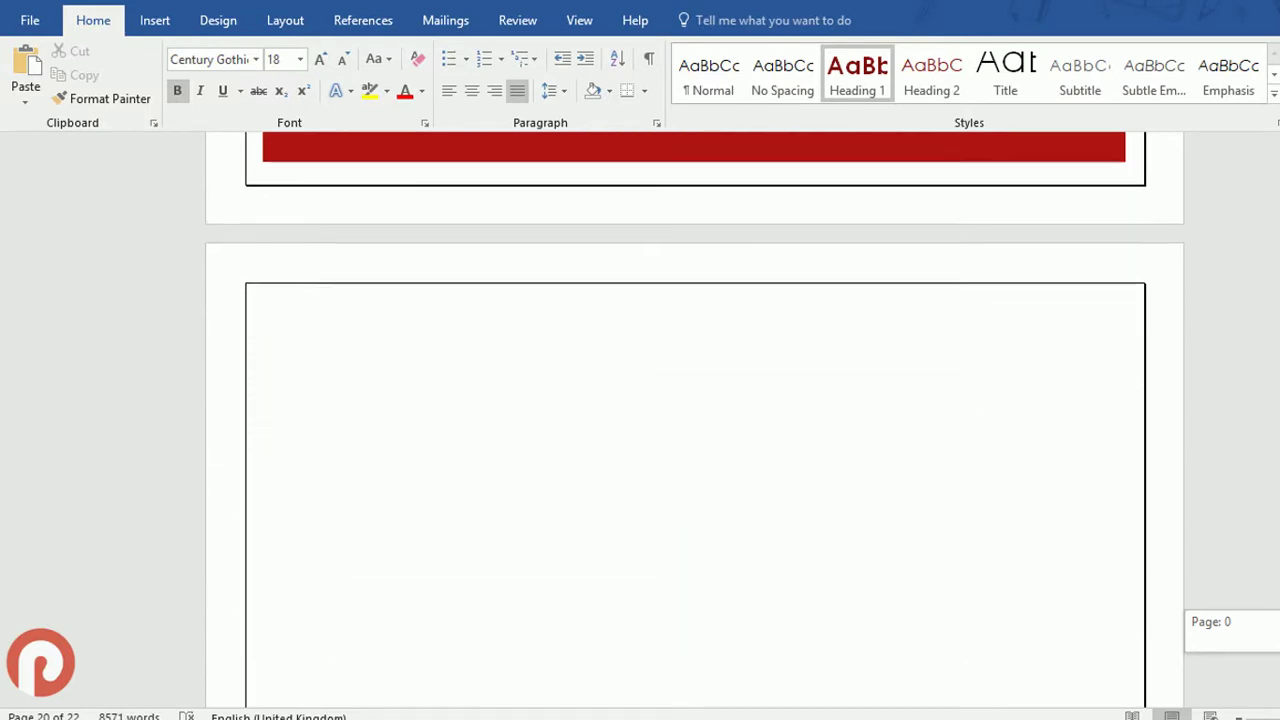
{"action": "left_click", "coordinate": [427, 309]}
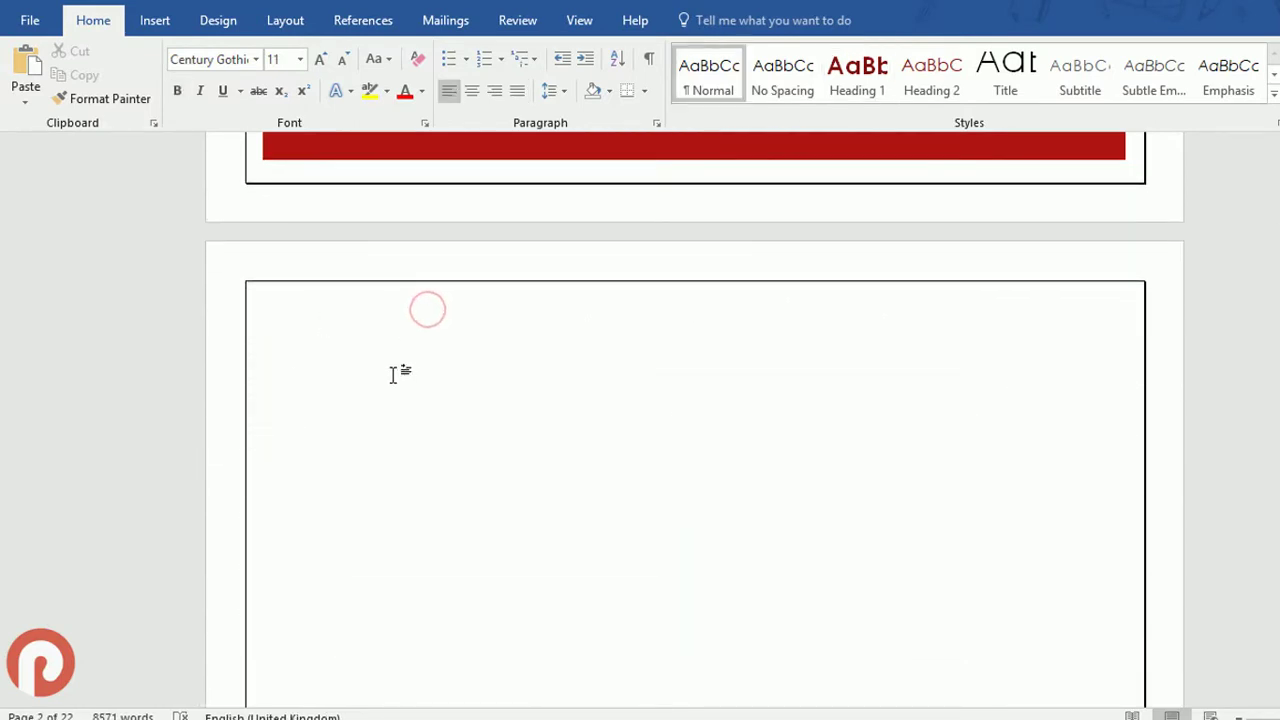
Insert an Automatic Table 2 table of contents from the References tab.
{"action": "left_click", "coordinate": [352, 22]}
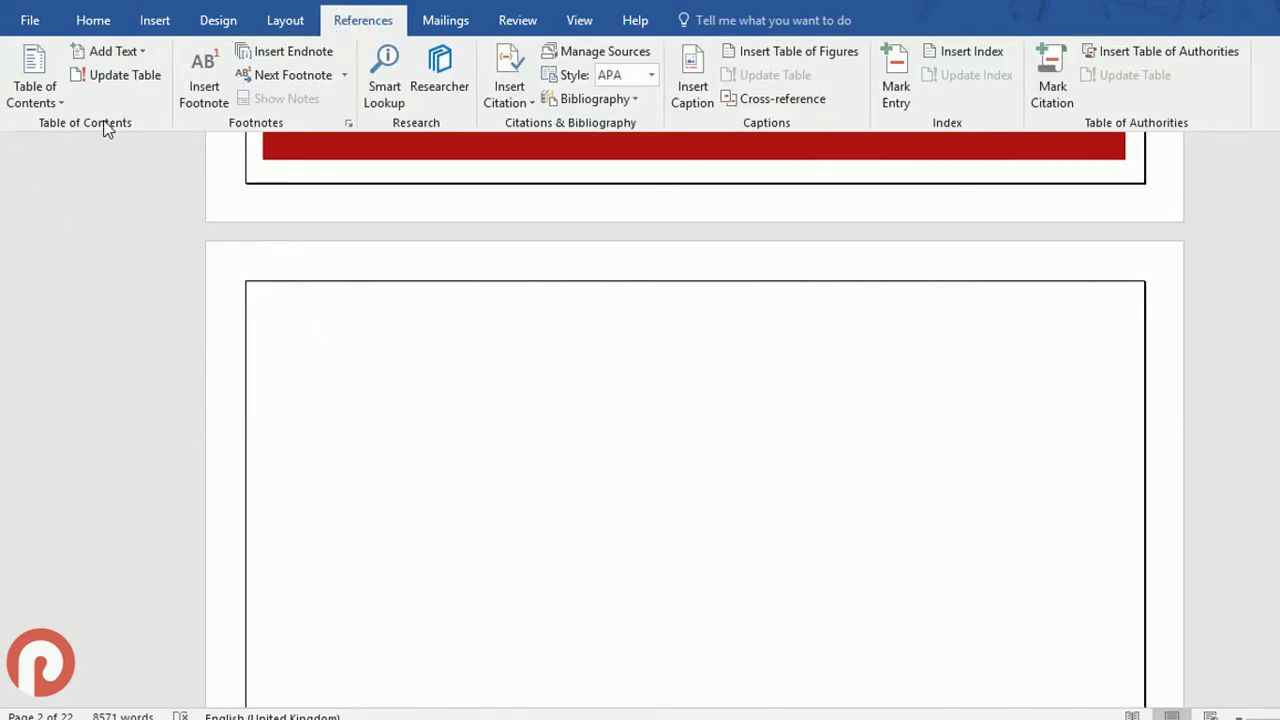
{"action": "left_click", "coordinate": [33, 102]}
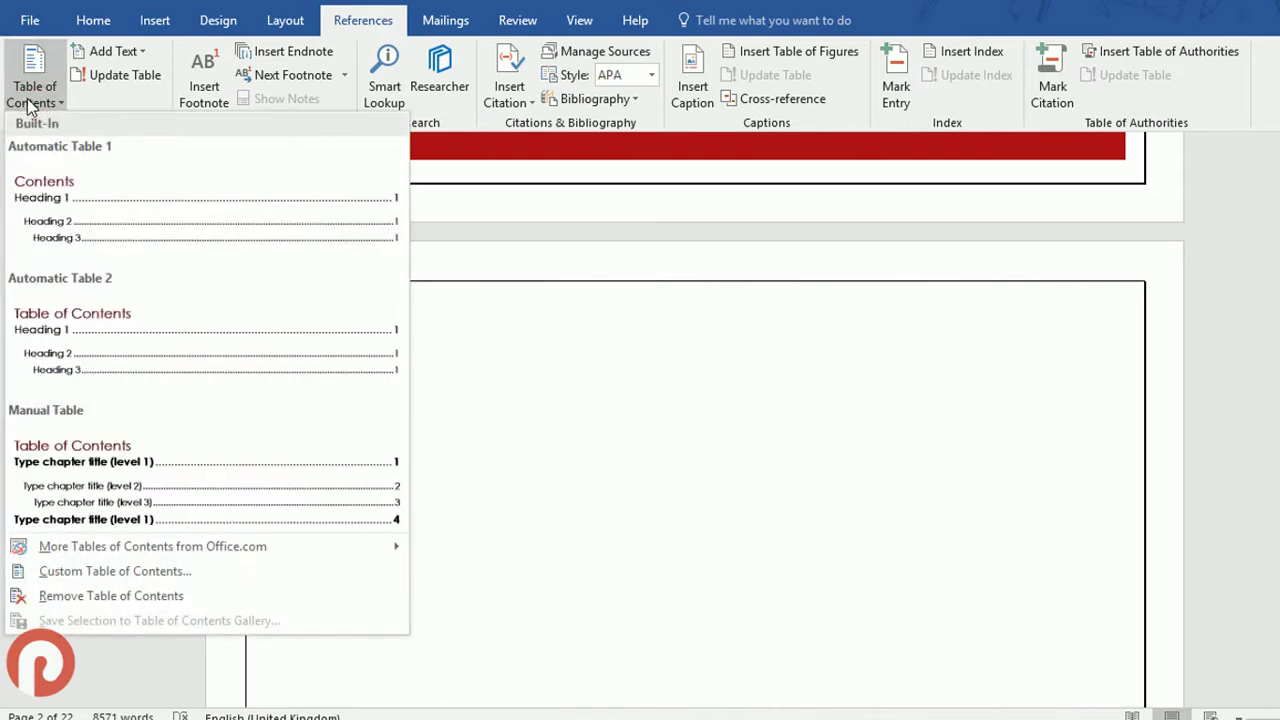
{"action": "left_click", "coordinate": [70, 331]}
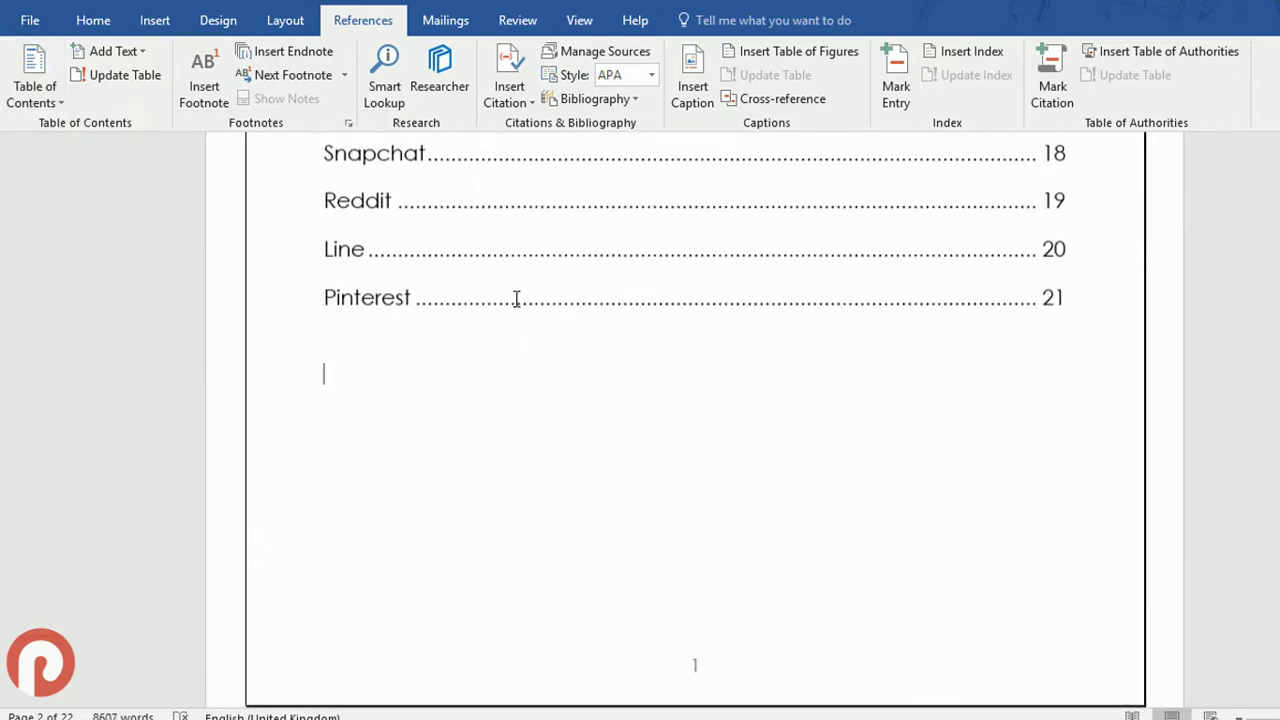
Follow the Twitter, Inc. table of contents link to its section on page 13.
{"action": "scroll", "coordinate": [516, 299], "scroll_direction": "up", "scroll_amount": 3}
{"action": "scroll", "coordinate": [516, 299], "scroll_direction": "up", "scroll_amount": 5}
{"action": "scroll", "coordinate": [514, 298], "scroll_direction": "up", "scroll_amount": 2}
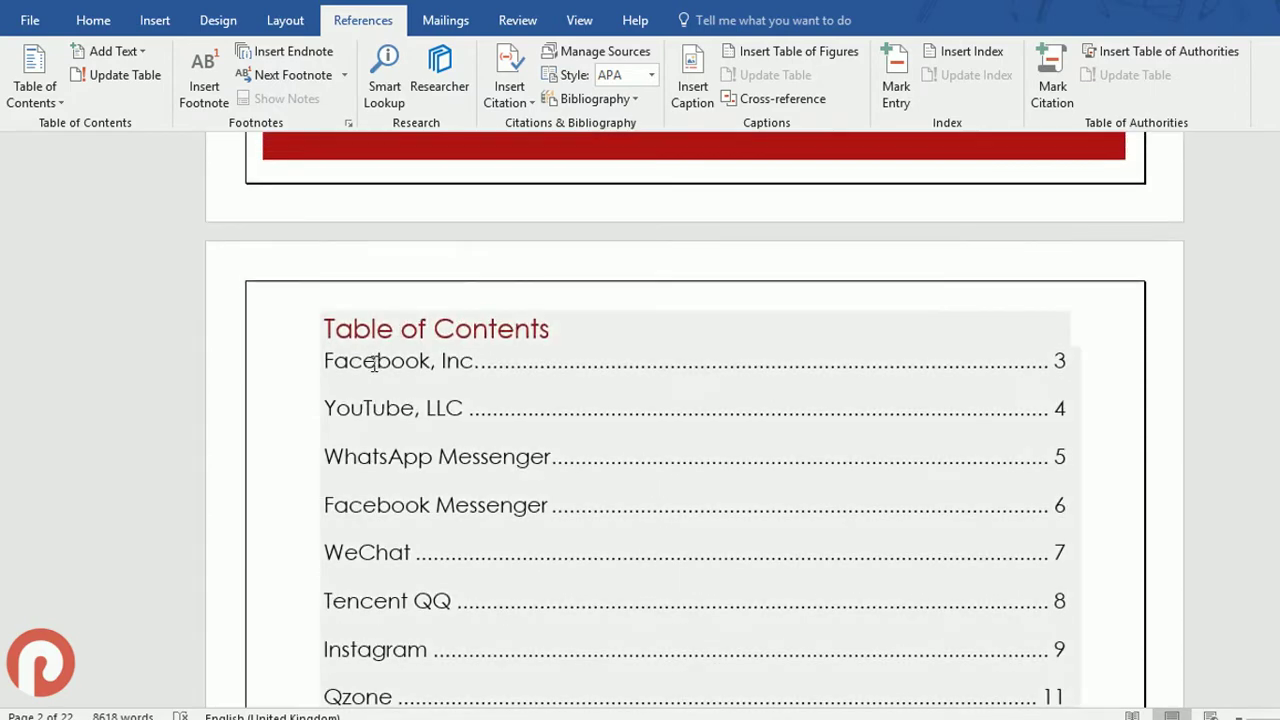
{"action": "left_click", "coordinate": [552, 330]}
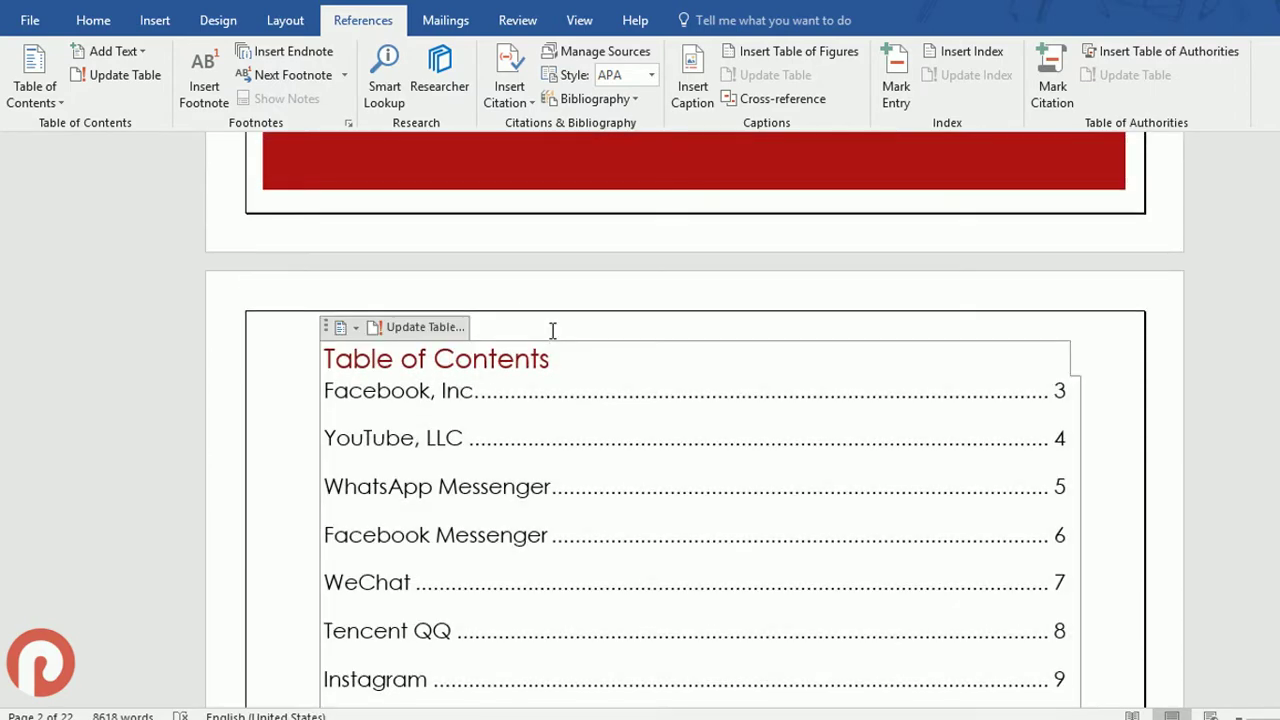
{"action": "scroll", "coordinate": [548, 370], "scroll_direction": "down", "scroll_amount": 5}
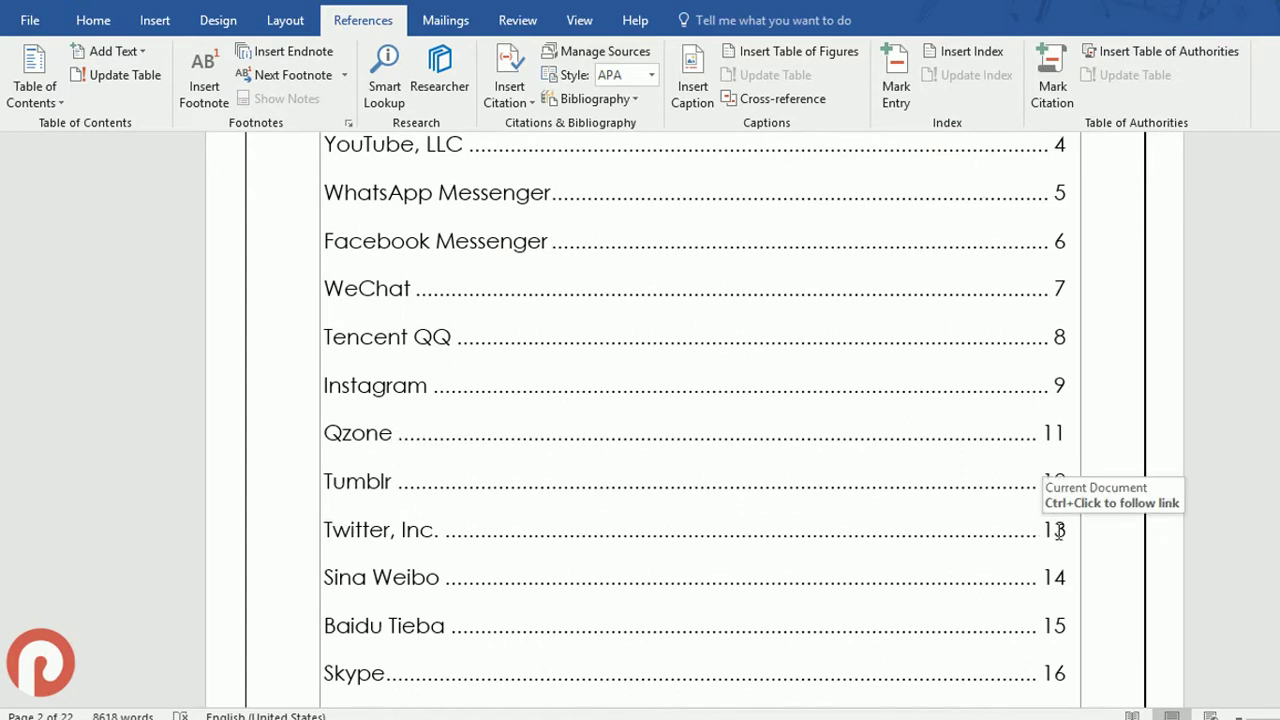
{"action": "left_click", "coordinate": [797, 537], "text": "ctrl"}
{"action": "scroll", "coordinate": [791, 530], "scroll_direction": "down", "scroll_amount": 3, "text": "ctrl"}
{"action": "scroll", "coordinate": [791, 527], "scroll_direction": "down", "scroll_amount": 2, "text": "ctrl"}
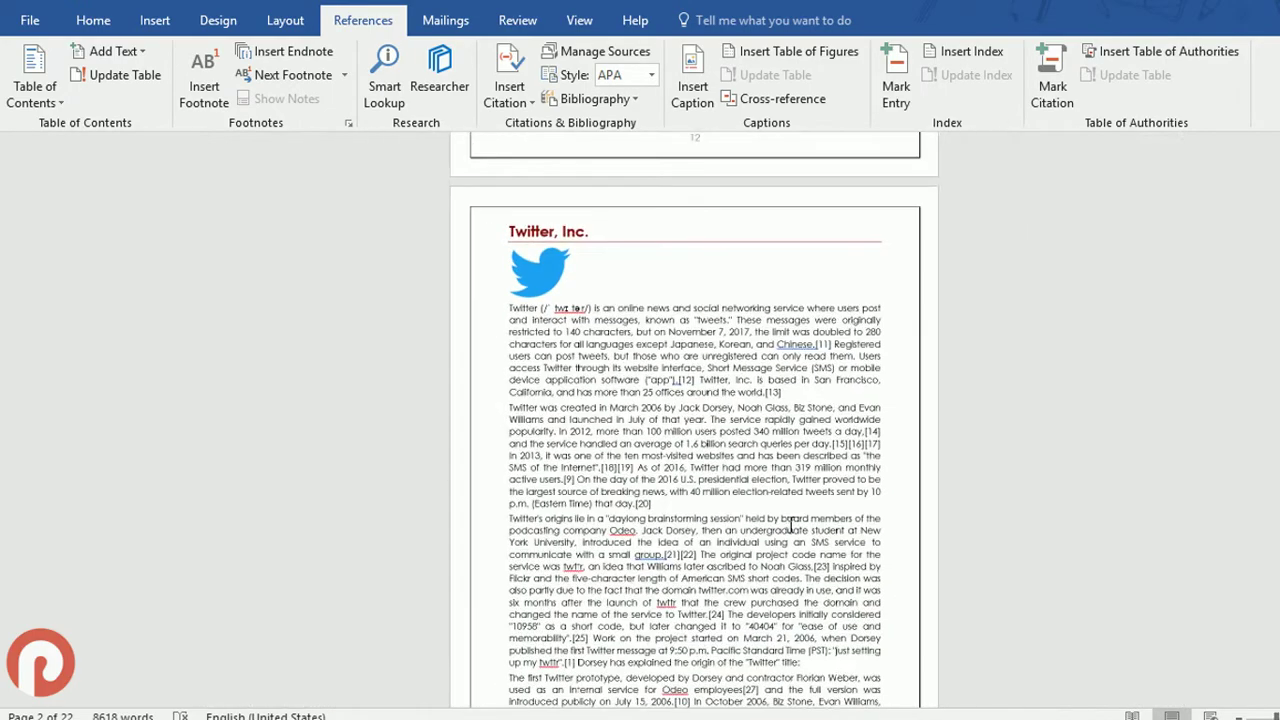
{"action": "scroll", "coordinate": [893, 668], "scroll_direction": "down", "scroll_amount": 3}
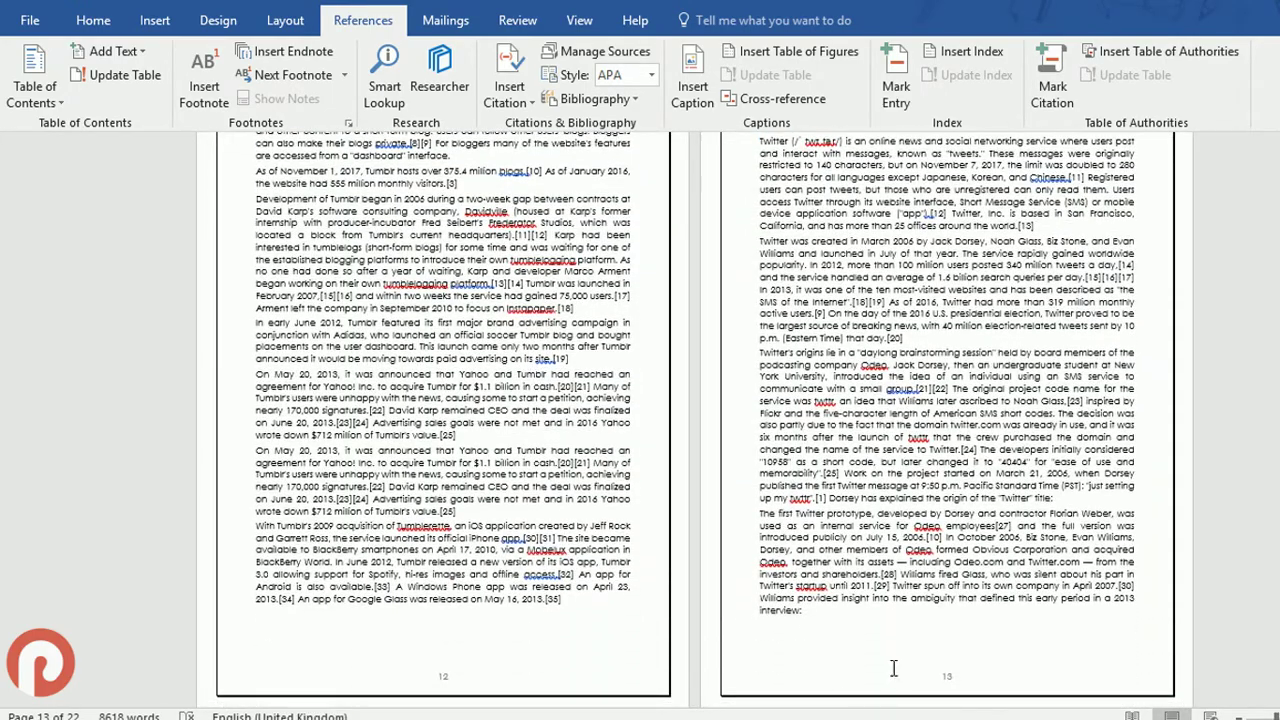
{"action": "scroll", "coordinate": [965, 660], "scroll_direction": "up", "scroll_amount": 5}
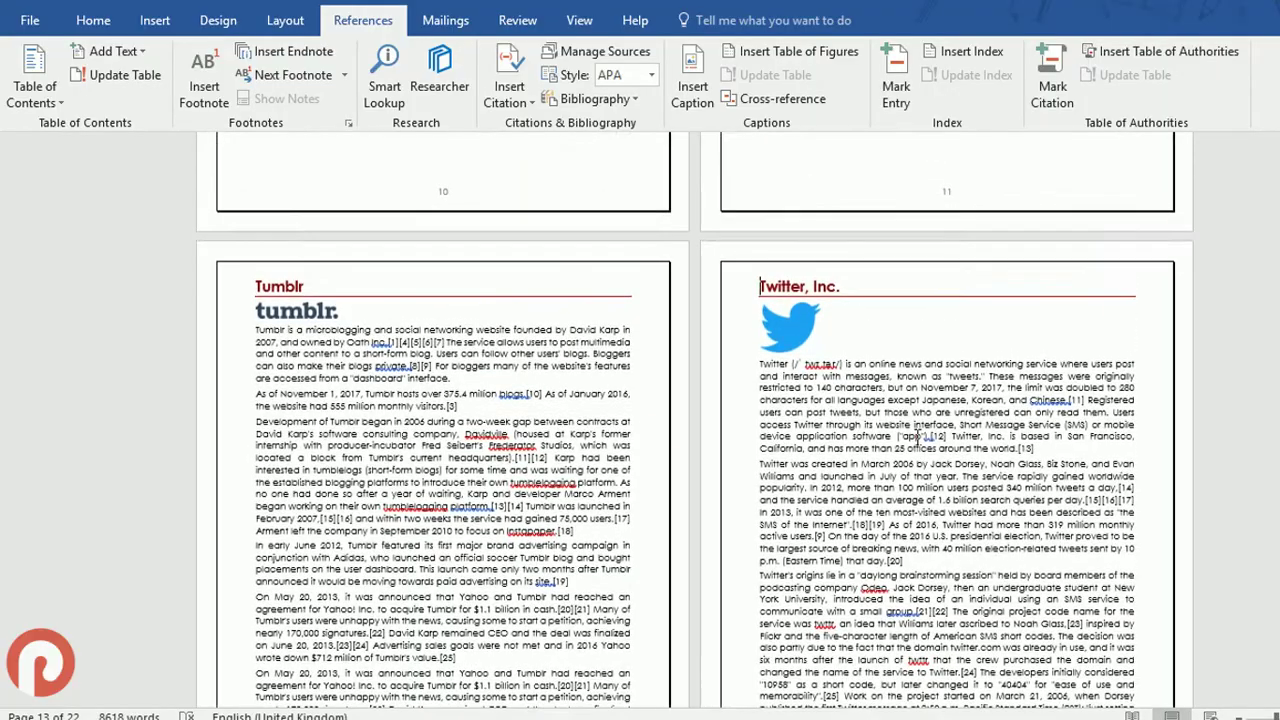
{"action": "scroll", "coordinate": [916, 437], "scroll_direction": "up", "scroll_amount": 2, "text": "ctrl"}
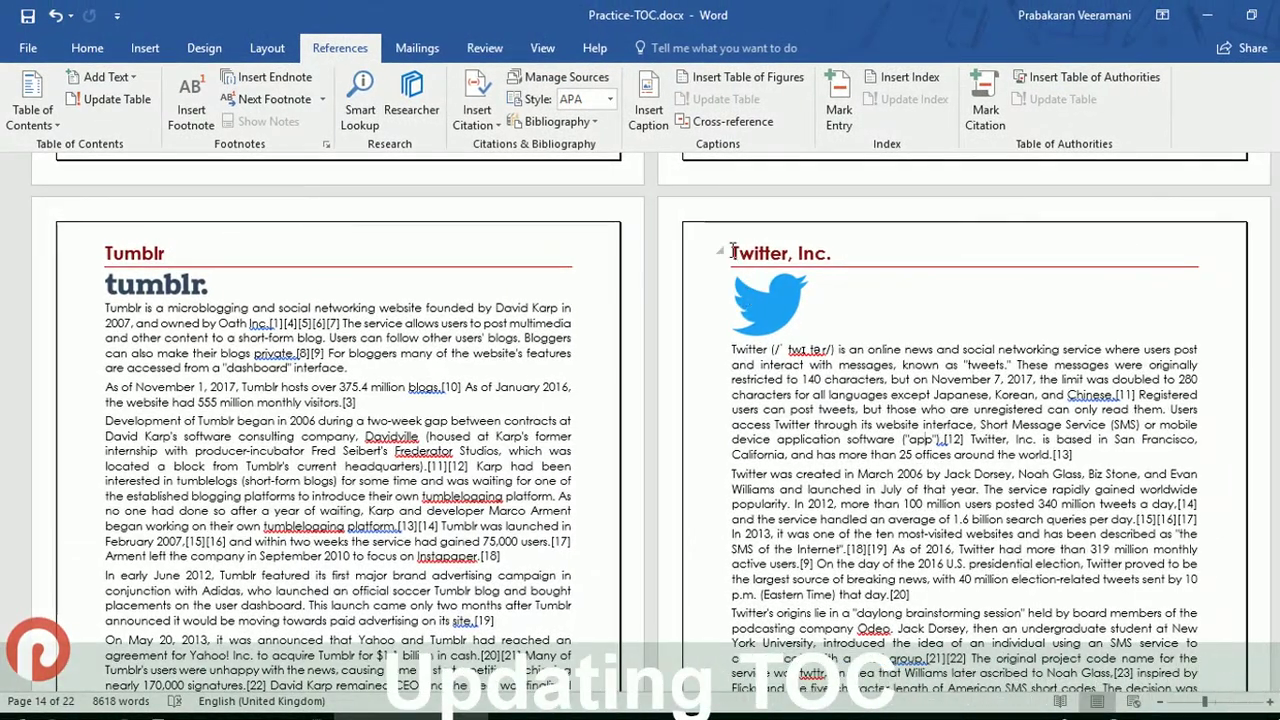
Select and delete the entire Twitter, Inc. section, leaving 21 pages.
{"action": "left_click_drag", "start_coordinate": [733, 252], "coordinate": [985, 490]}
{"action": "scroll", "coordinate": [985, 536], "scroll_direction": "down", "scroll_amount": 8}
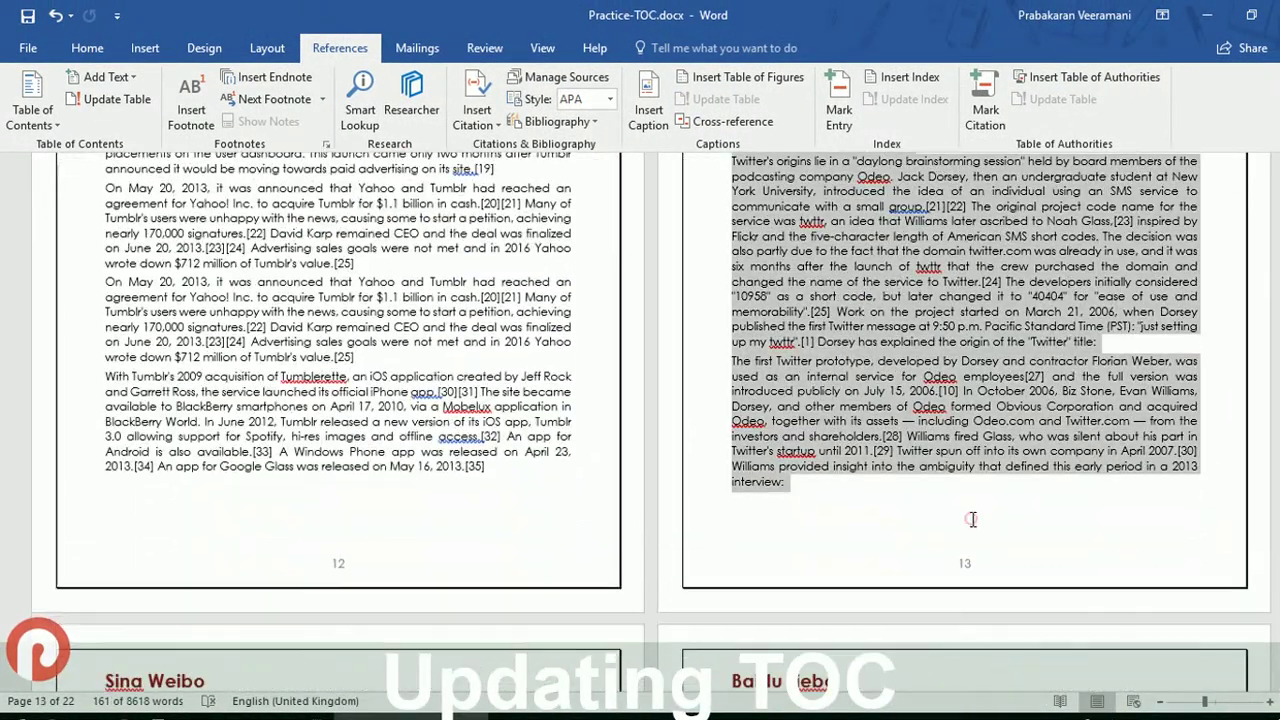
{"action": "left_click", "coordinate": [972, 517], "text": "shift"}
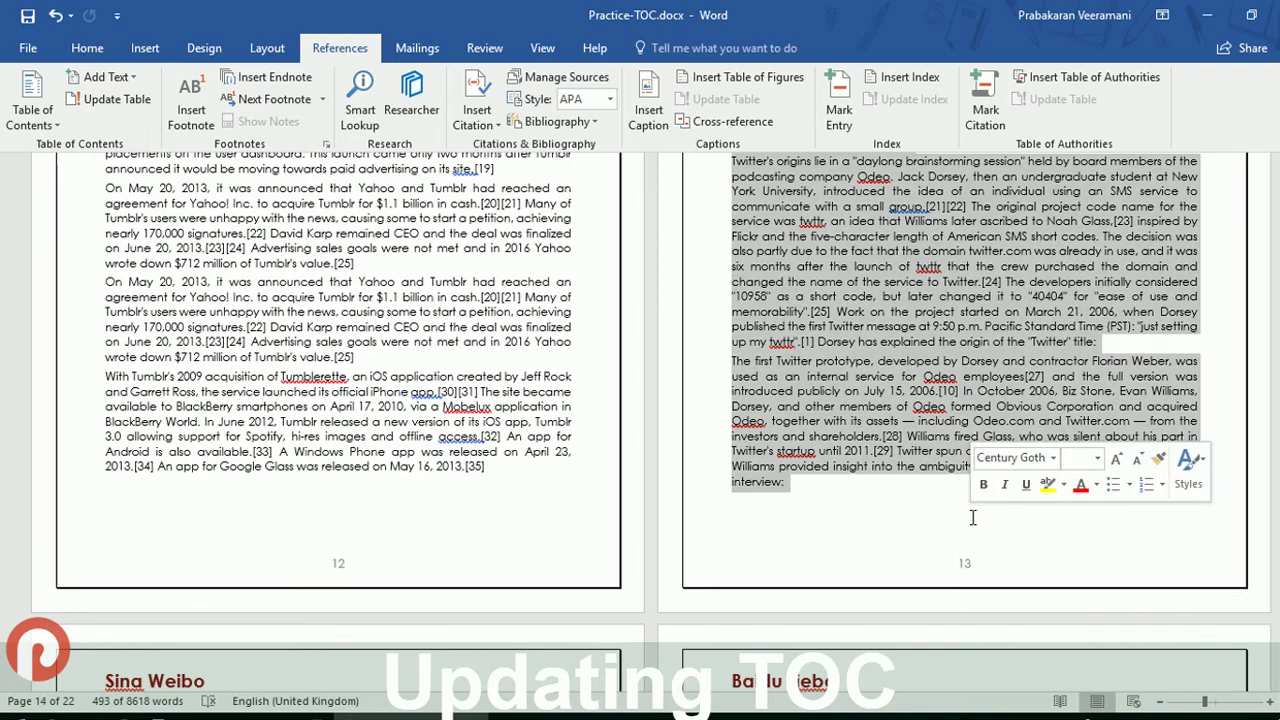
{"action": "key", "text": "Delete"}
{"action": "scroll", "coordinate": [972, 517], "scroll_direction": "up", "scroll_amount": 2}
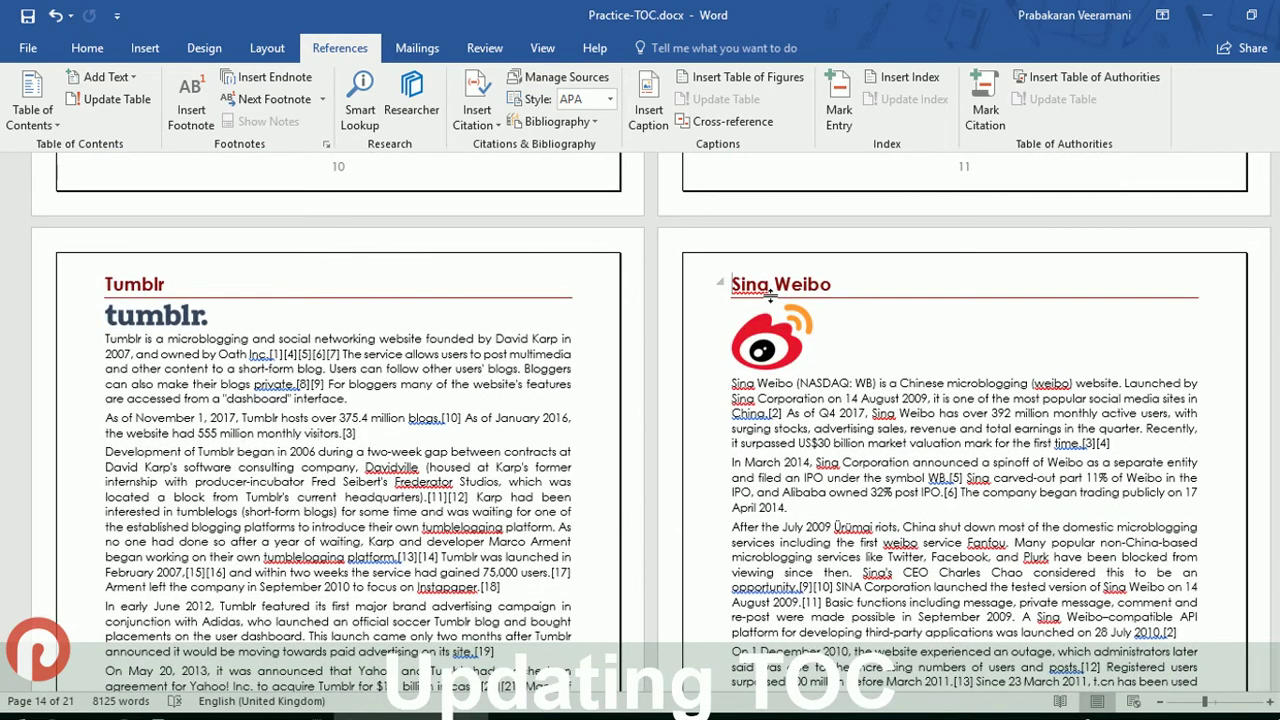
{"action": "scroll", "coordinate": [769, 296], "scroll_direction": "up", "scroll_amount": 20}
{"action": "scroll", "coordinate": [766, 294], "scroll_direction": "up", "scroll_amount": 3}
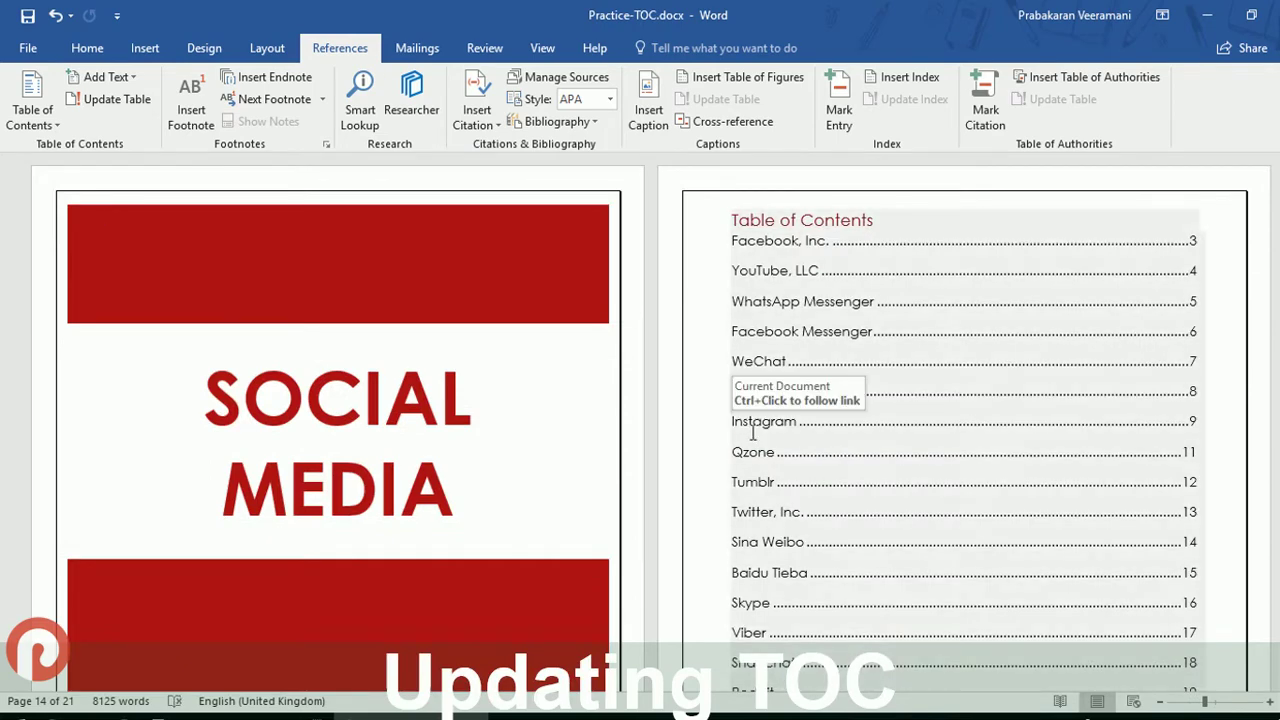
Update the table of contents field so Twitter, Inc. is gone and Pinterest shows page 20.
{"action": "right_click", "coordinate": [836, 295]}
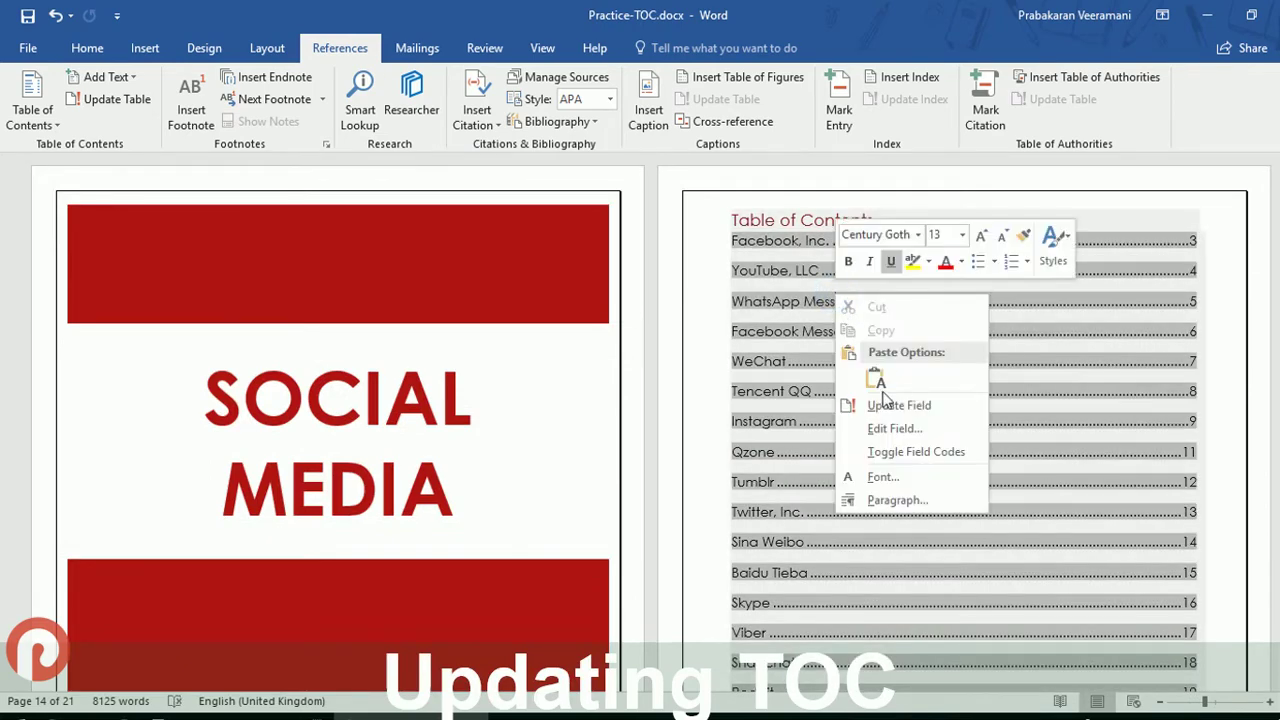
{"action": "left_click", "coordinate": [886, 404]}
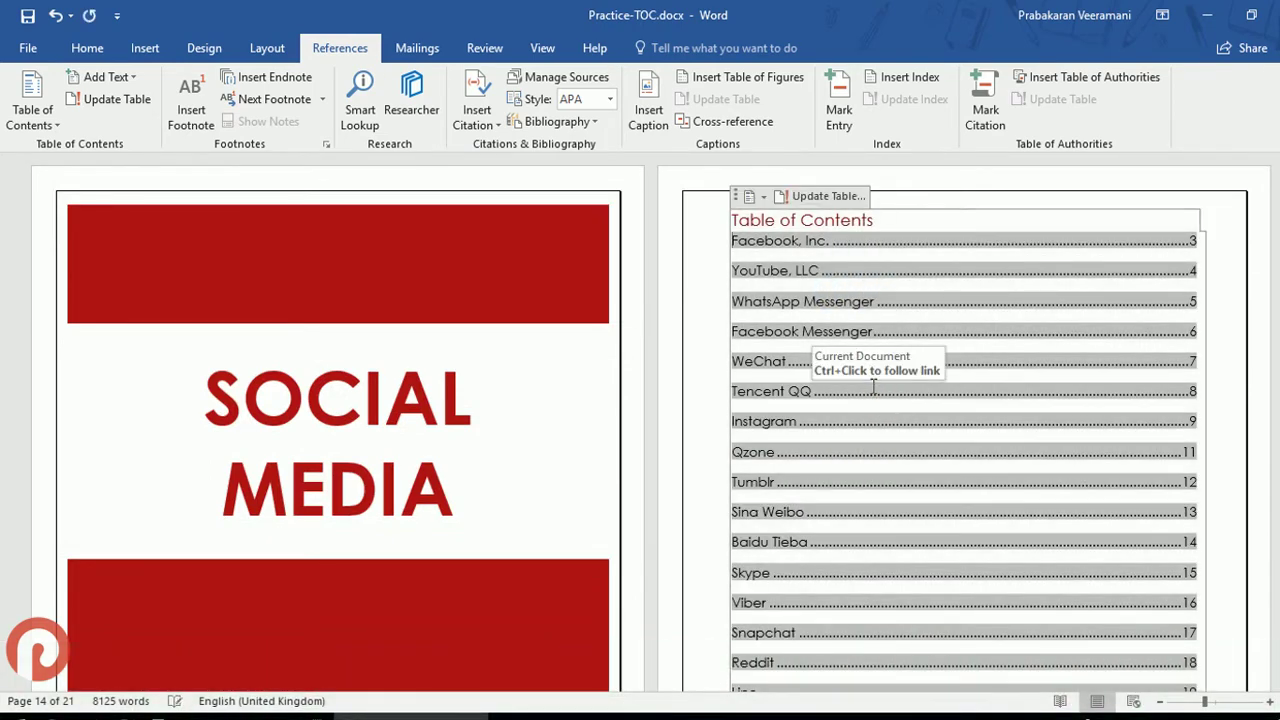
{"action": "scroll", "coordinate": [860, 390], "scroll_direction": "down", "scroll_amount": 2}
{"action": "scroll", "coordinate": [760, 430], "scroll_direction": "down", "scroll_amount": 2}
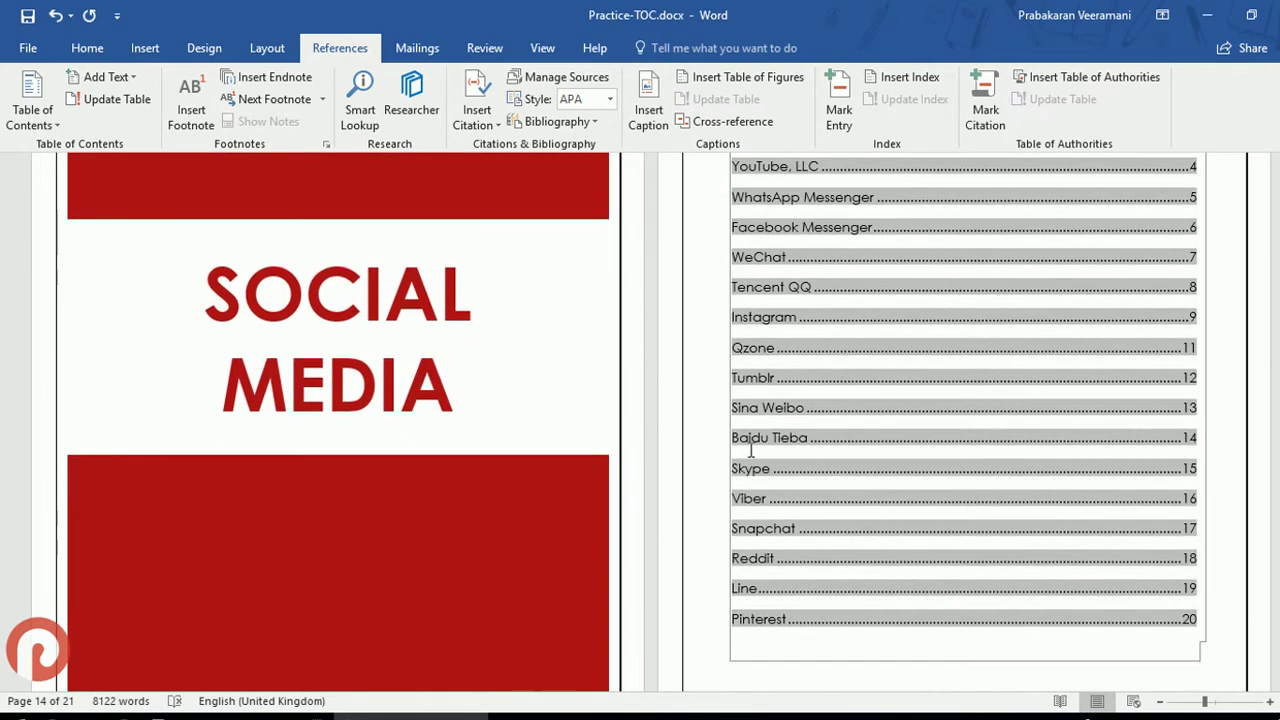
{"action": "left_click_drag", "start_coordinate": [742, 247], "coordinate": [777, 521]}
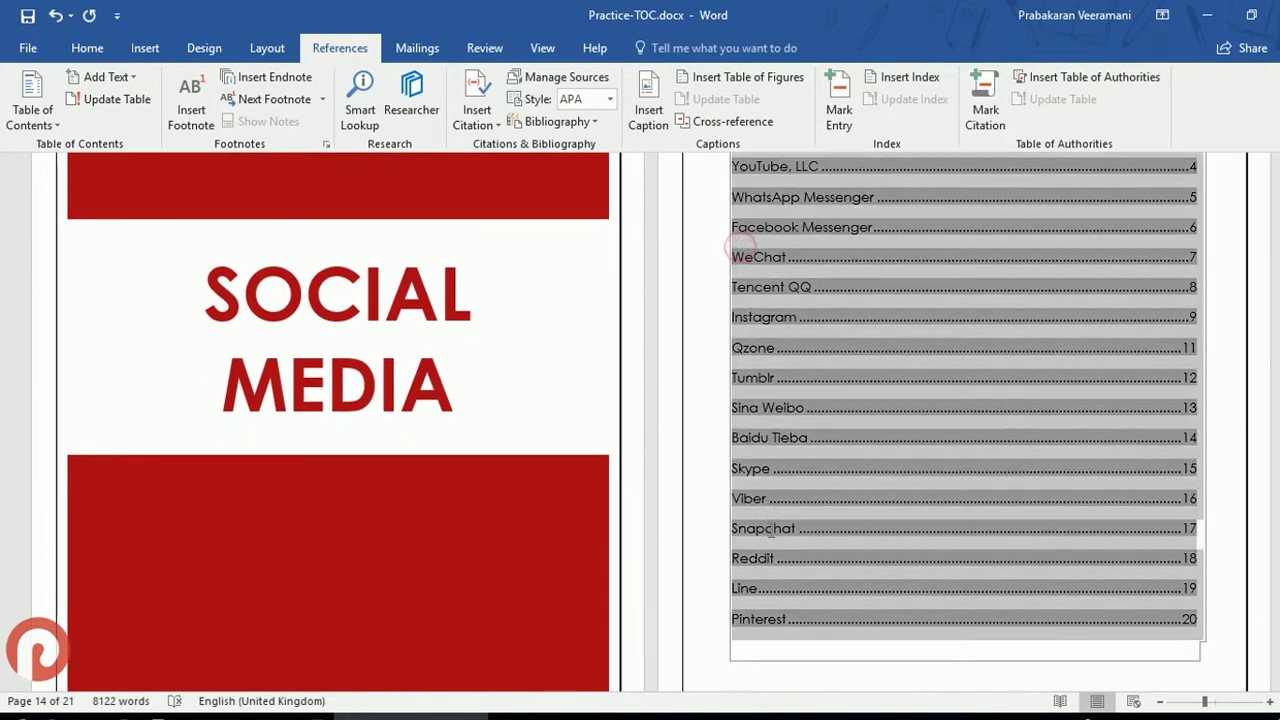
{"action": "scroll", "coordinate": [805, 444], "scroll_direction": "up", "scroll_amount": 1}
{"action": "scroll", "coordinate": [805, 444], "scroll_direction": "up", "scroll_amount": 1}
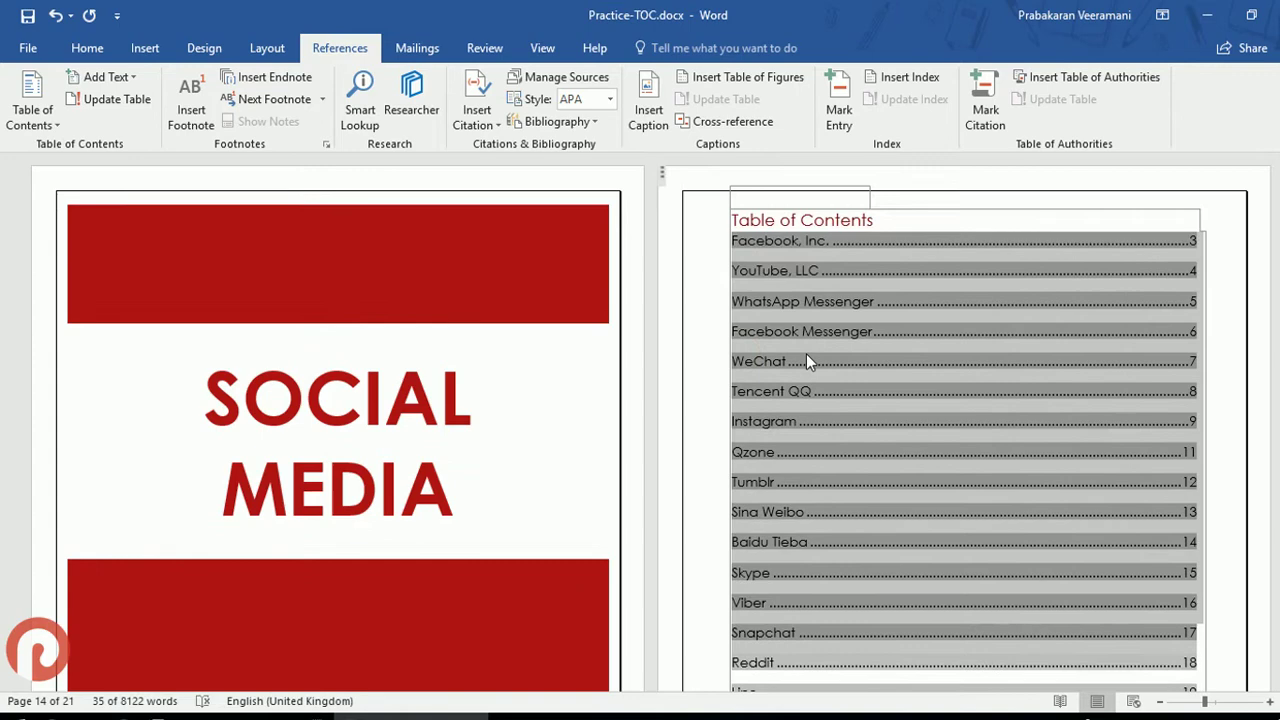
{"action": "left_click", "coordinate": [836, 213]}
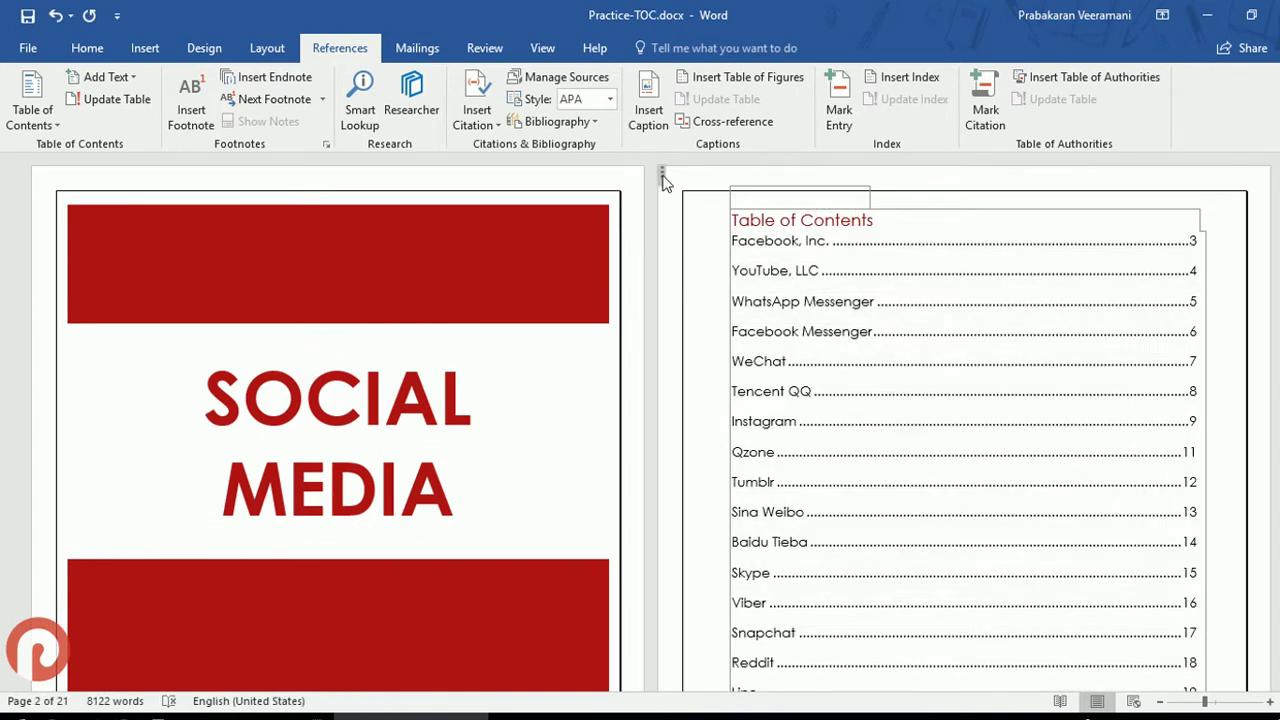
{"action": "left_click", "coordinate": [738, 222]}
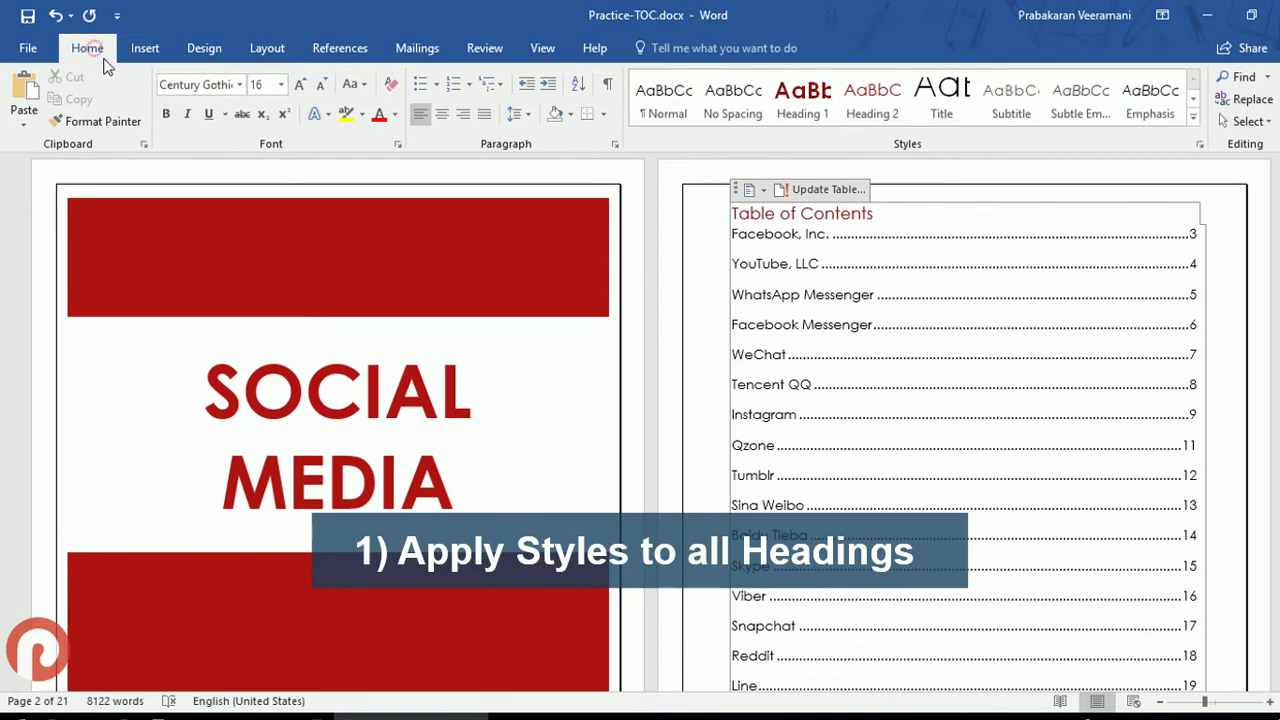
{"action": "left_click", "coordinate": [1193, 117]}
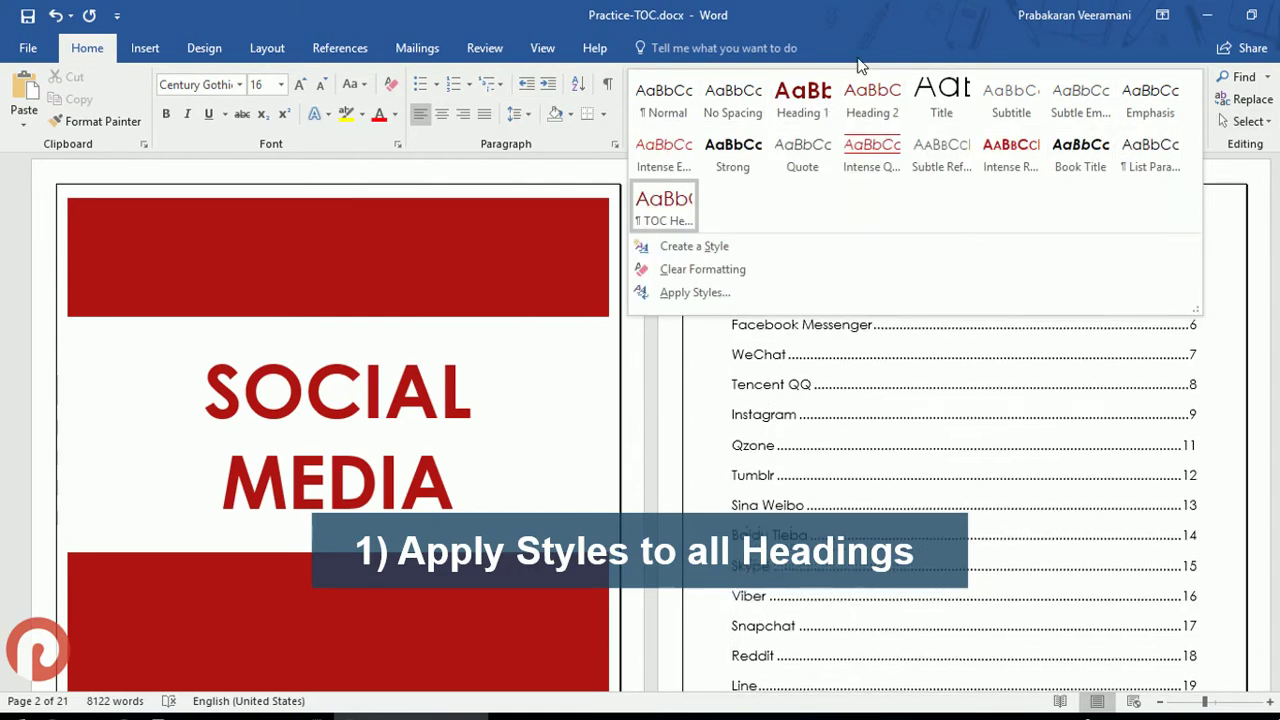
{"action": "left_click", "coordinate": [861, 20]}
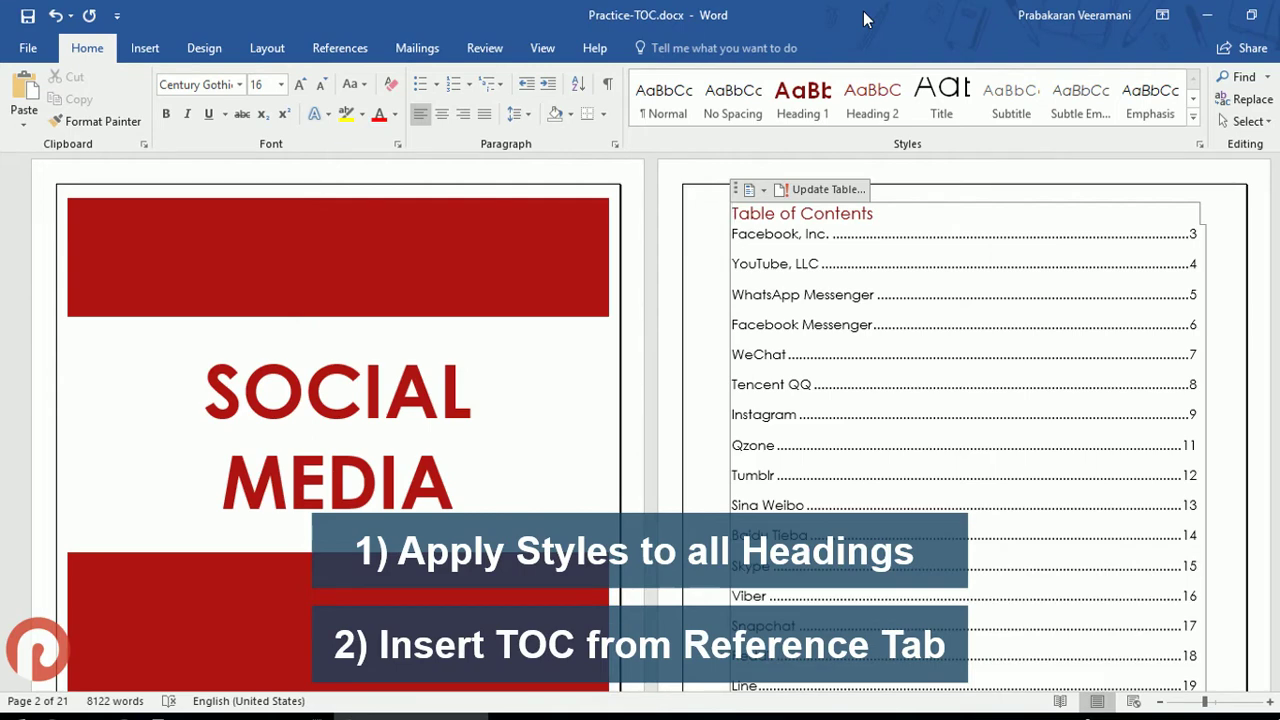
{"action": "left_click", "coordinate": [325, 50]}
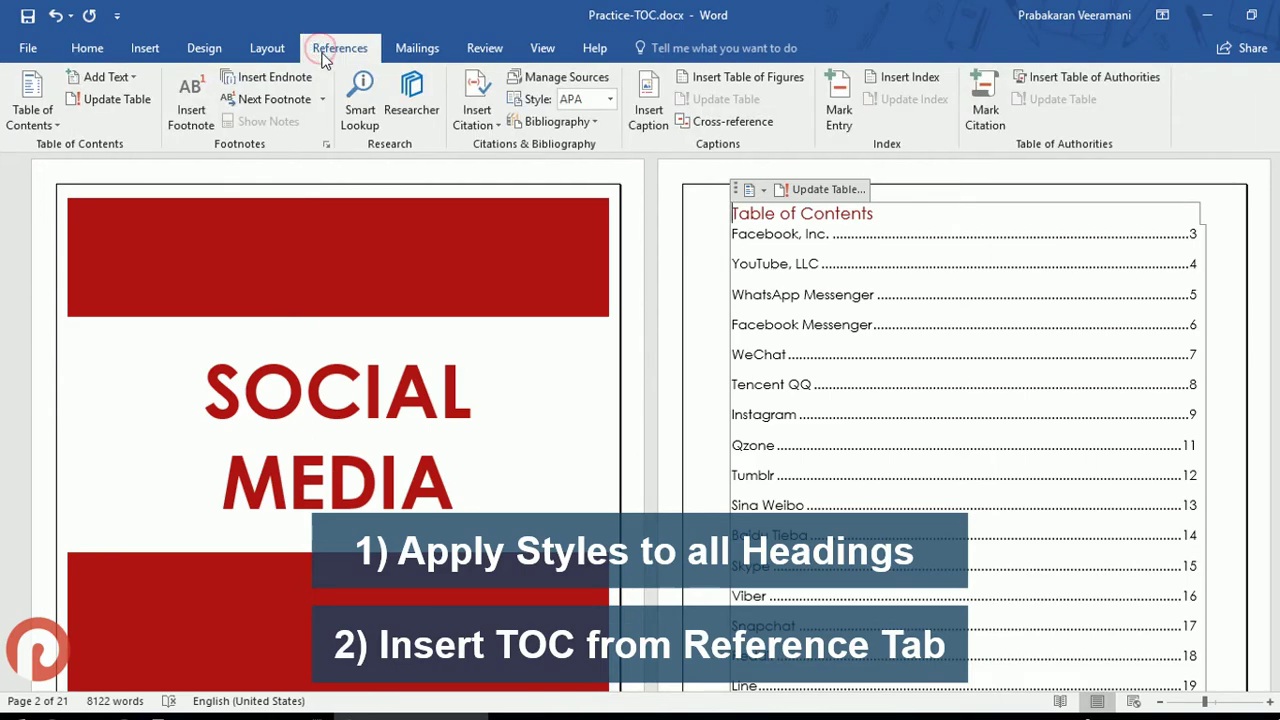
{"action": "left_click", "coordinate": [55, 128]}
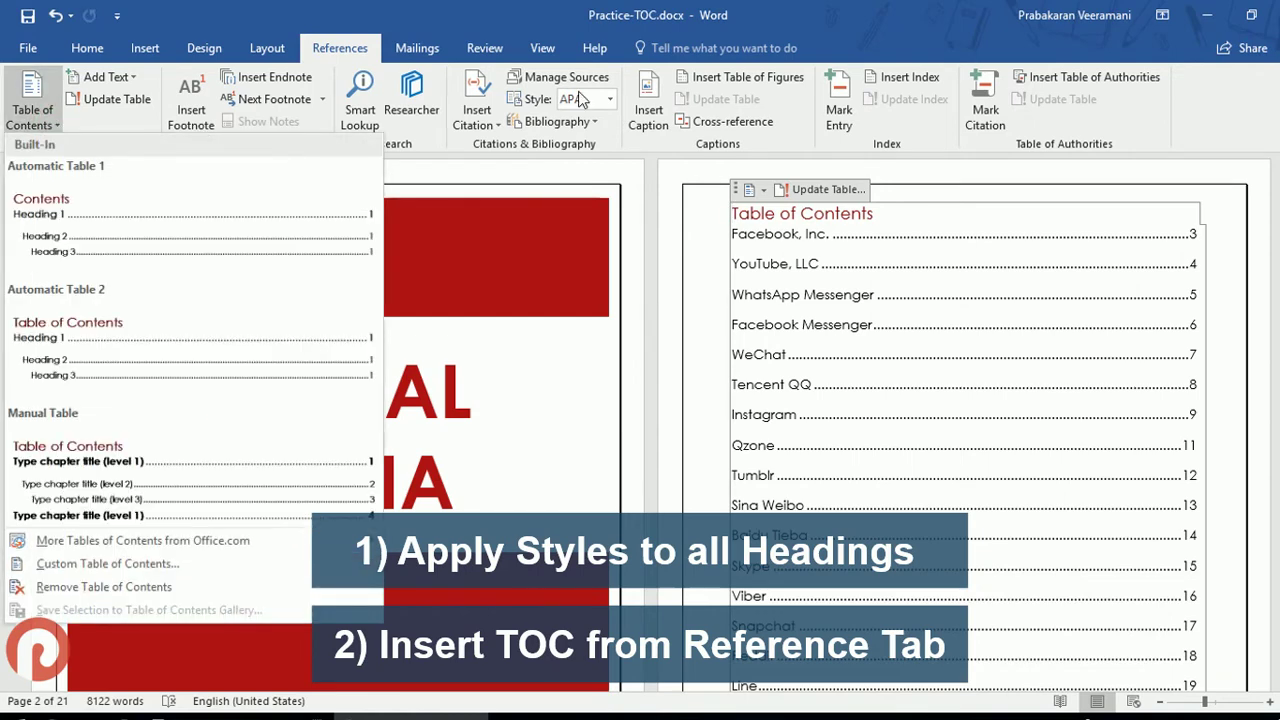
{"action": "left_click", "coordinate": [677, 14]}
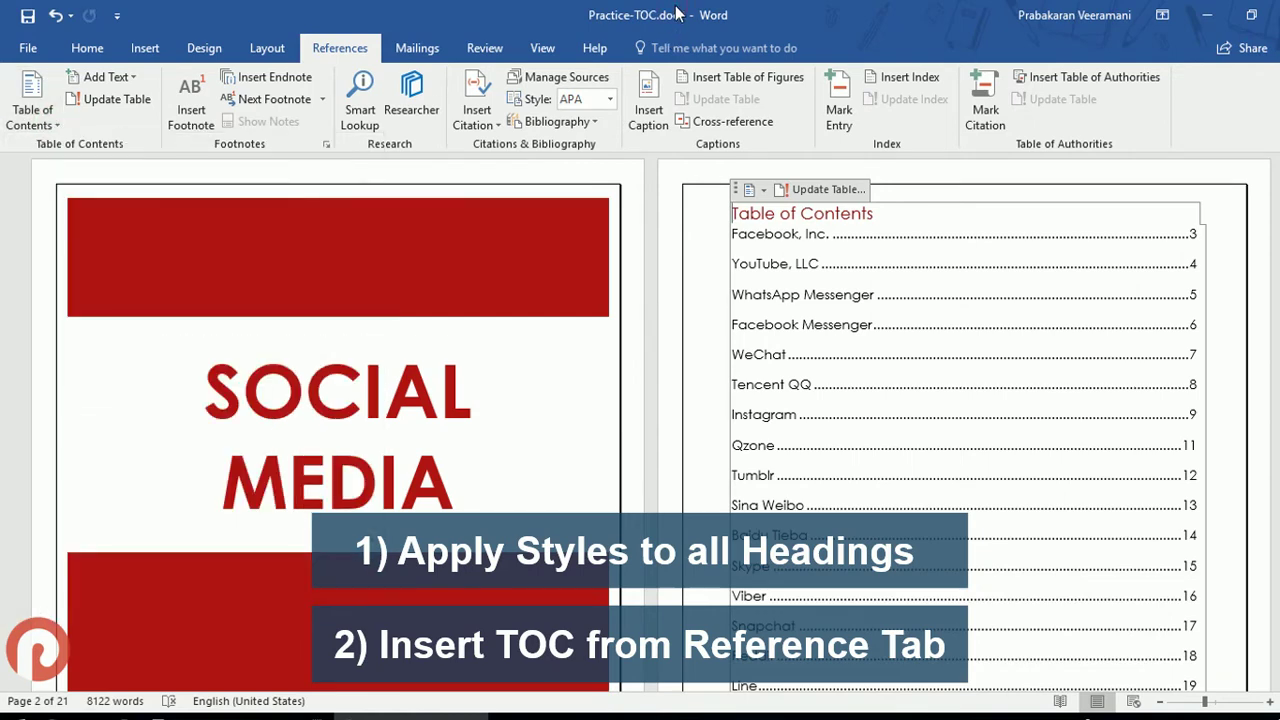